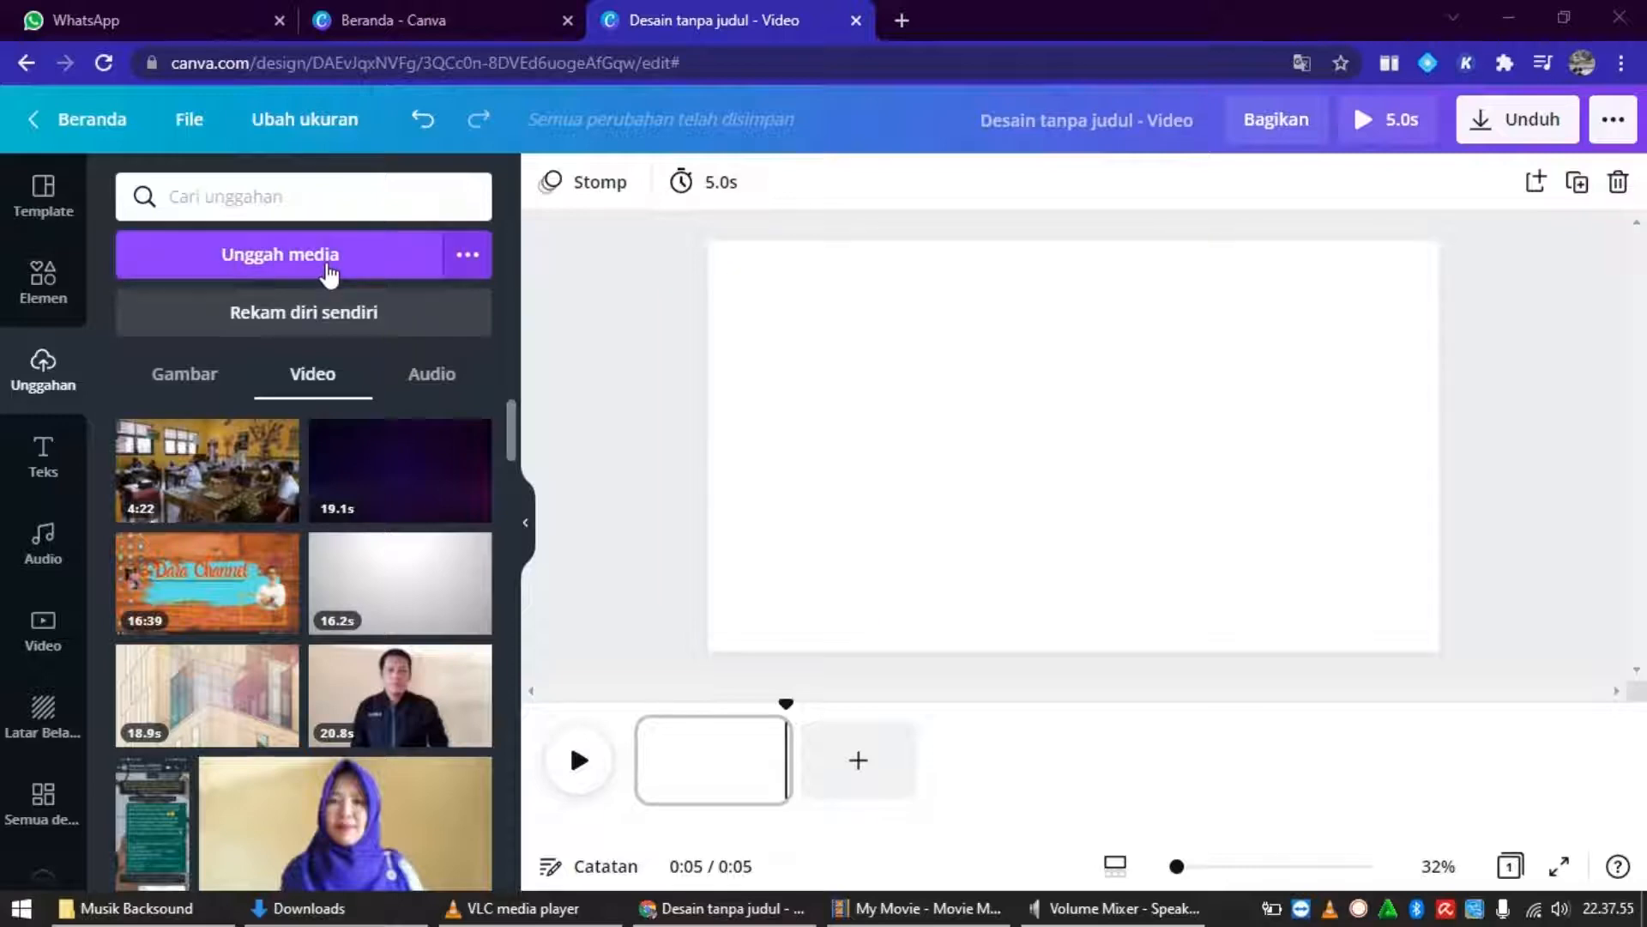
Add the uploaded 4:22 classroom video to the blank page and enlarge it to fill the whole page.
click(214, 490)
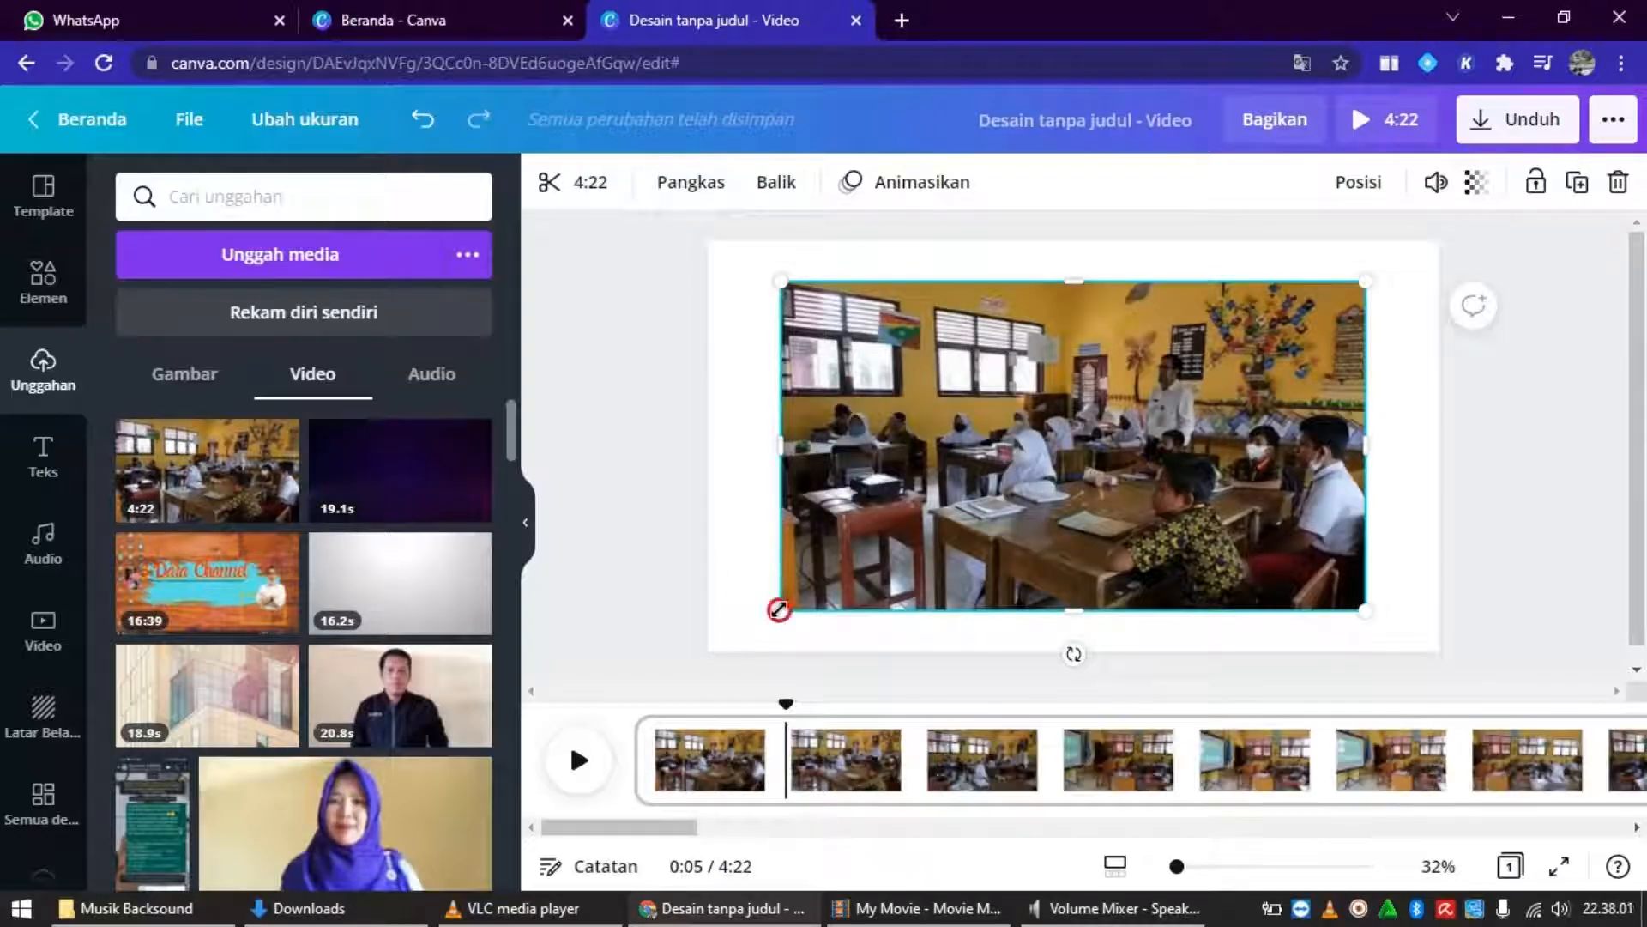
drag(778, 610, 702, 677)
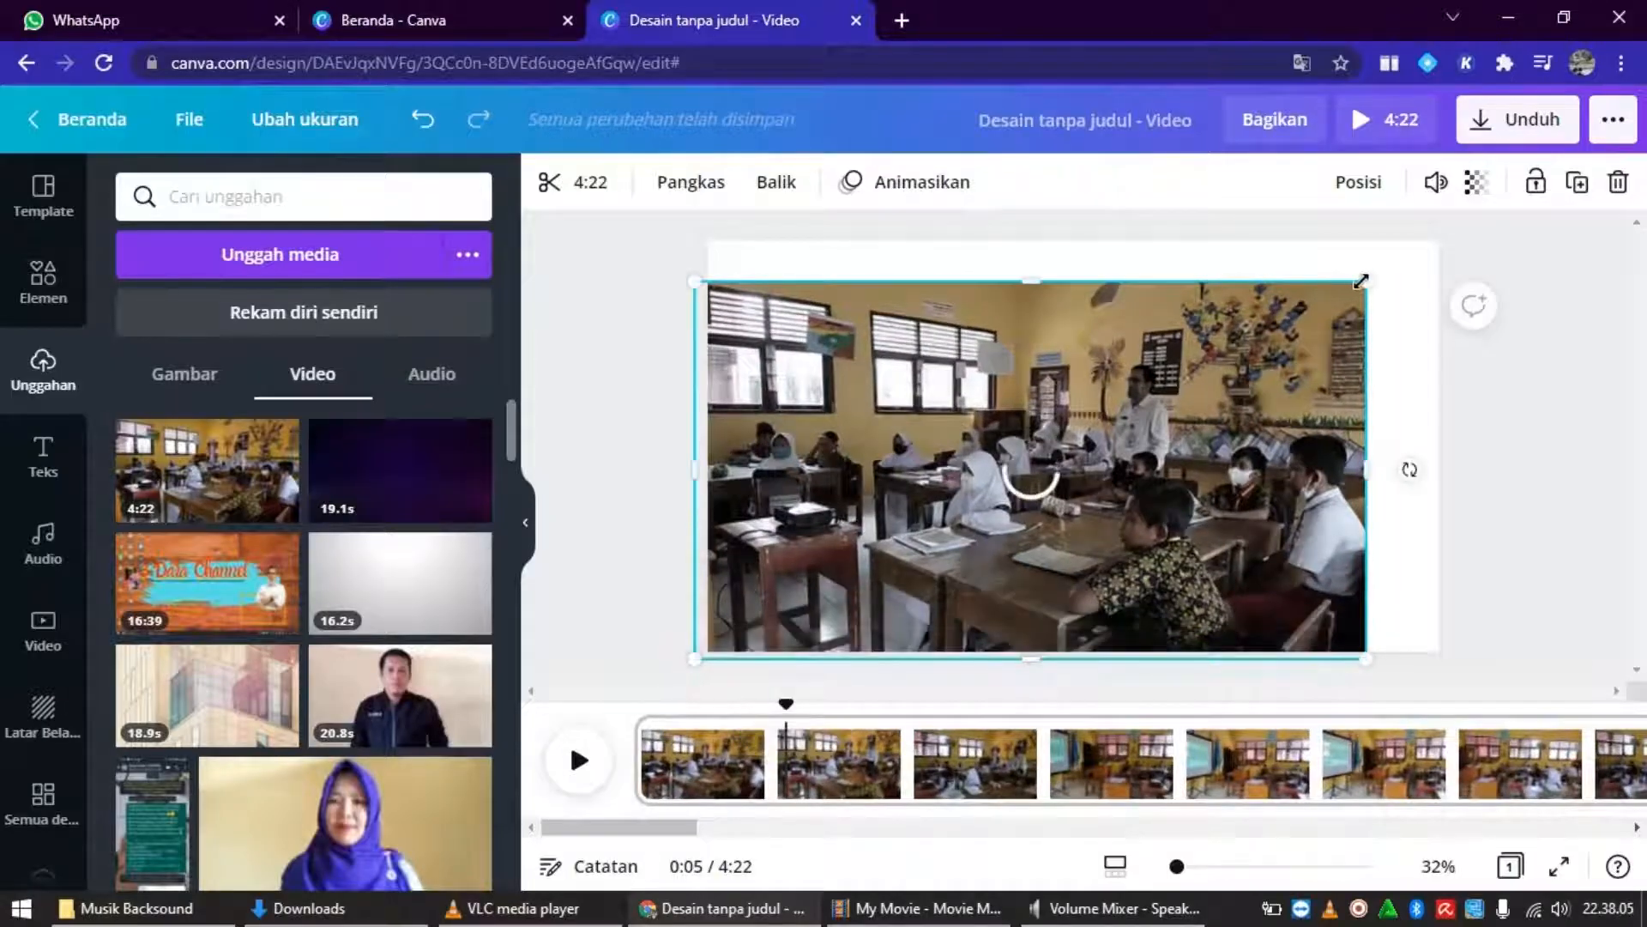
drag(1361, 281, 1445, 251)
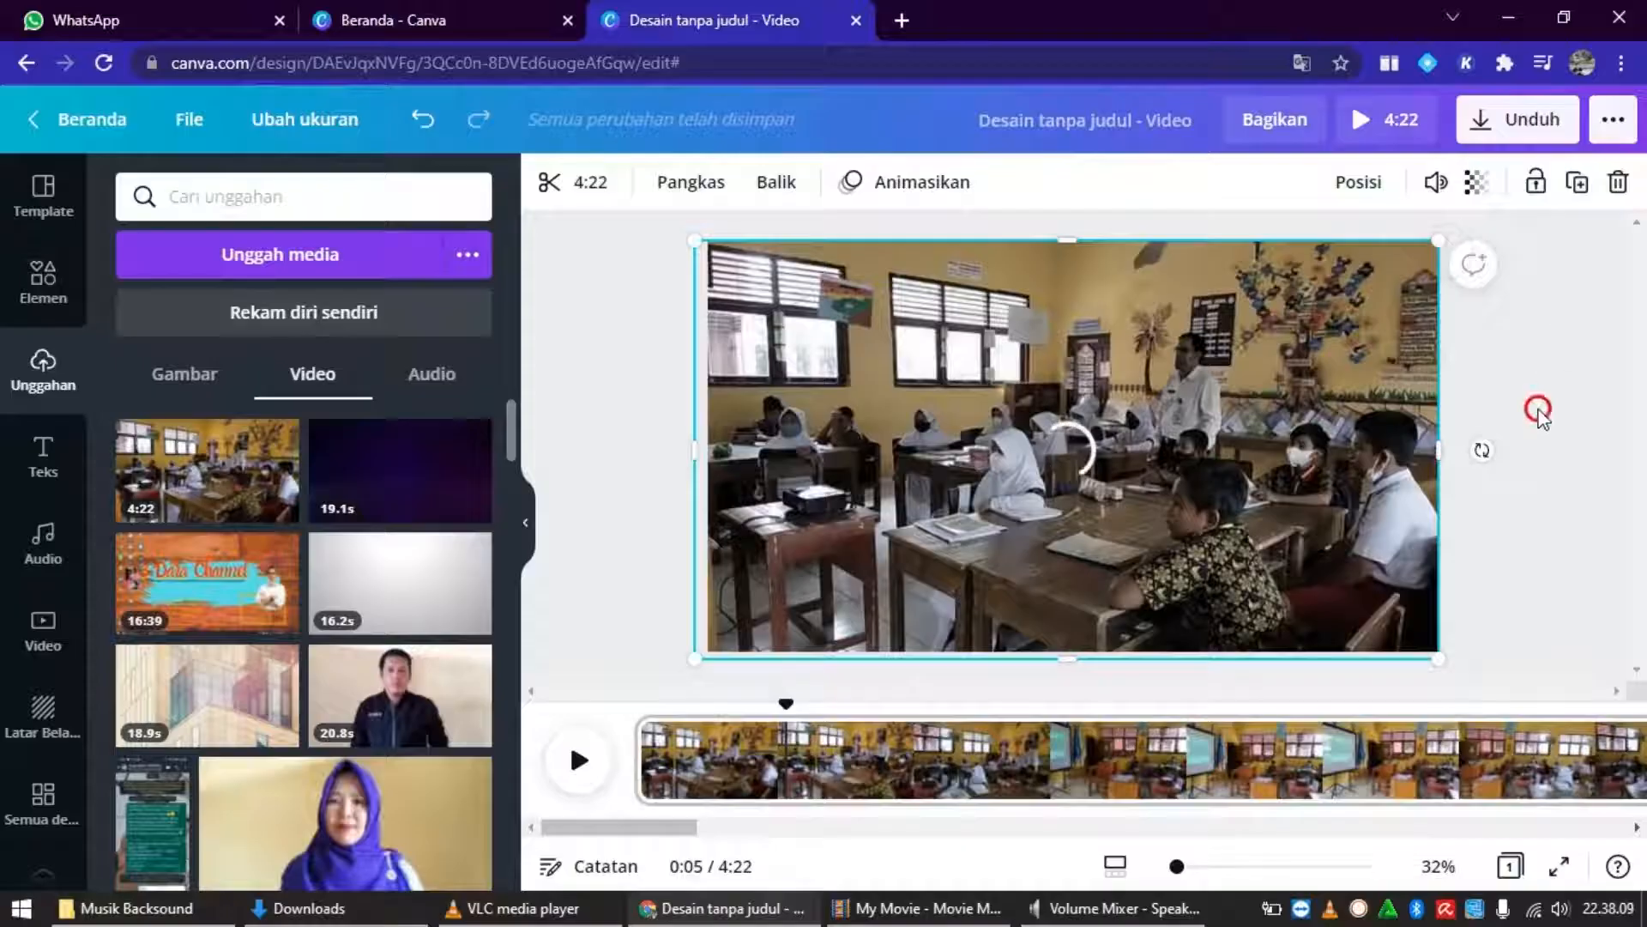
Delete the white brush-stroke graphic lying over the lower part of the classroom video.
click(1539, 411)
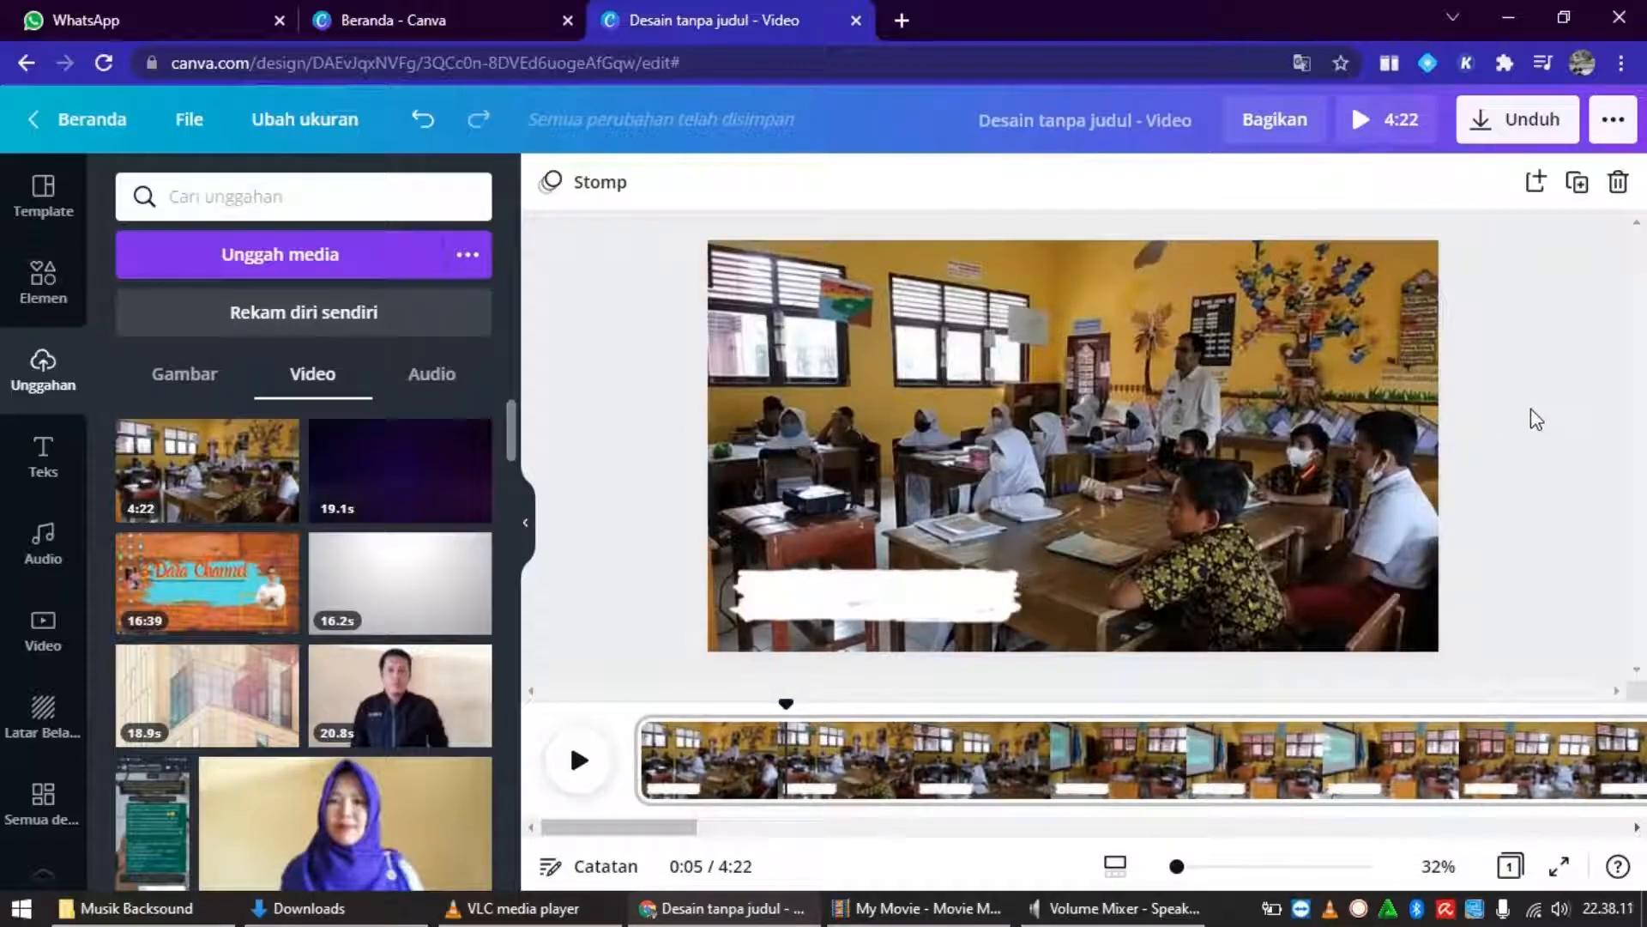
click(893, 607)
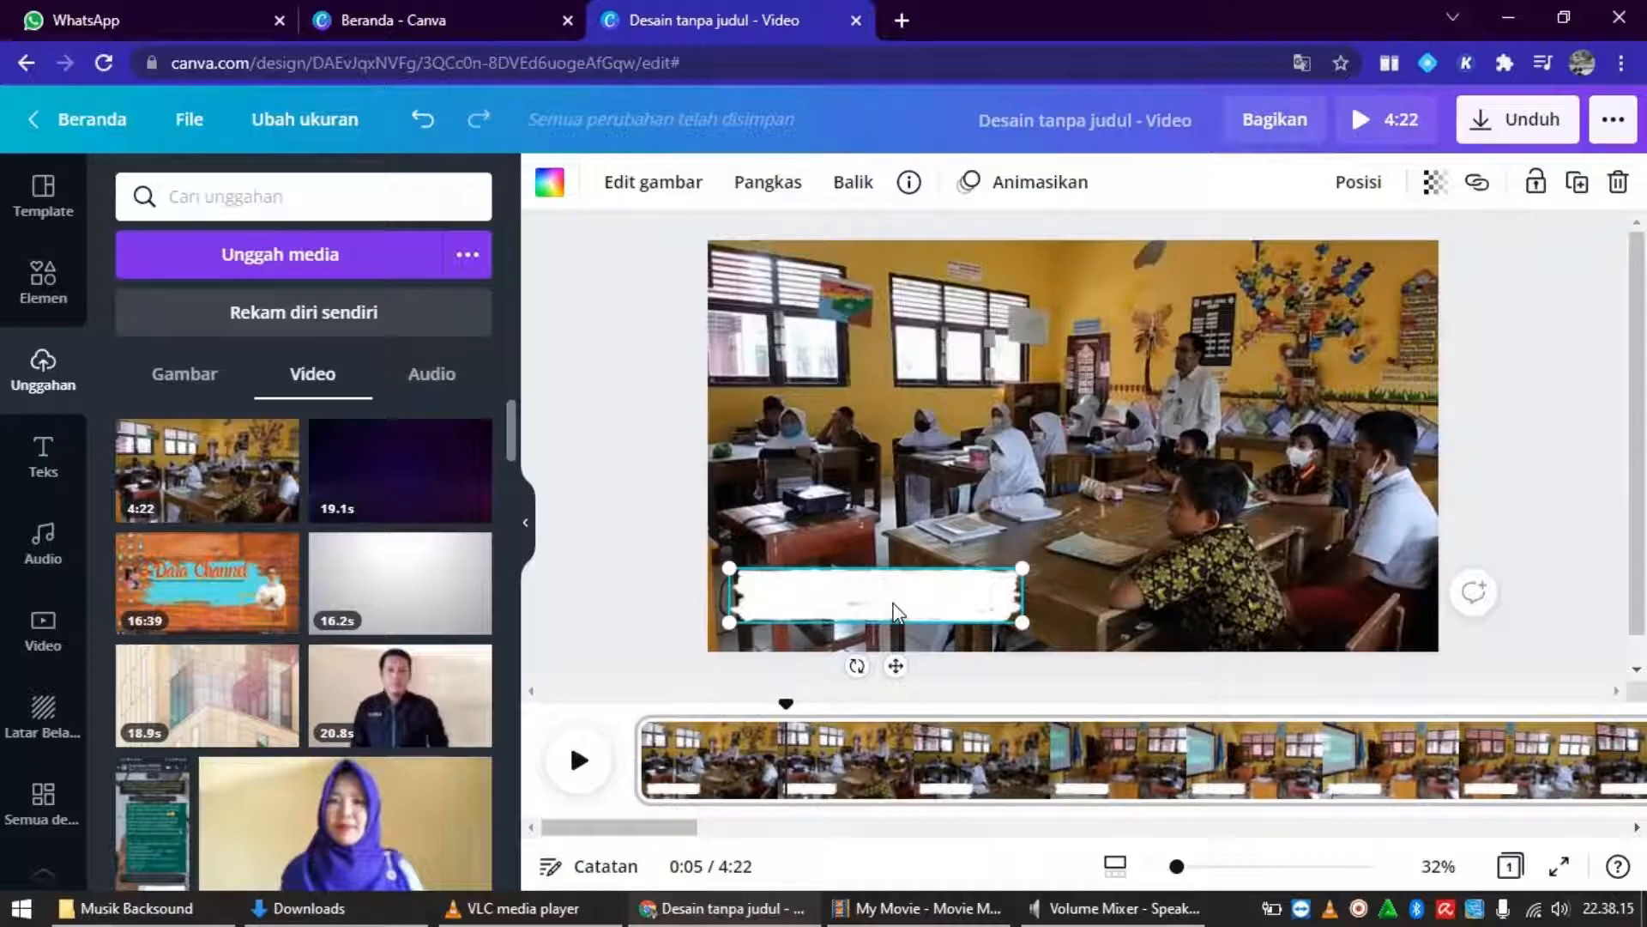
key(Delete)
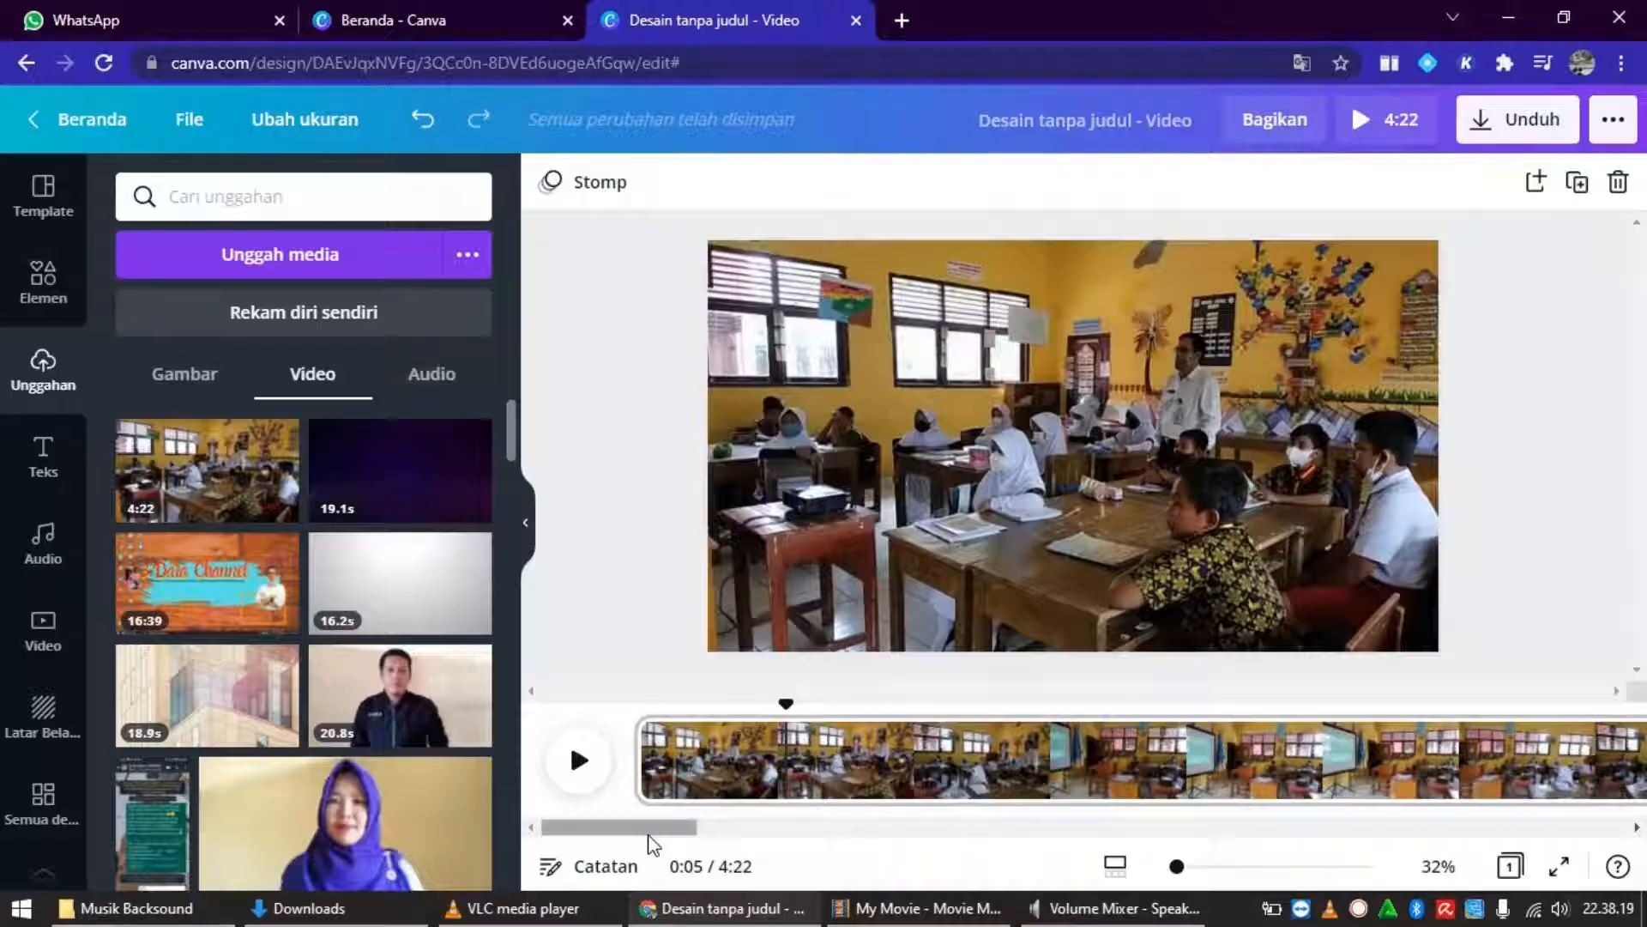
Split the classroom video in the timeline at about 0:23.
drag(649, 835, 743, 825)
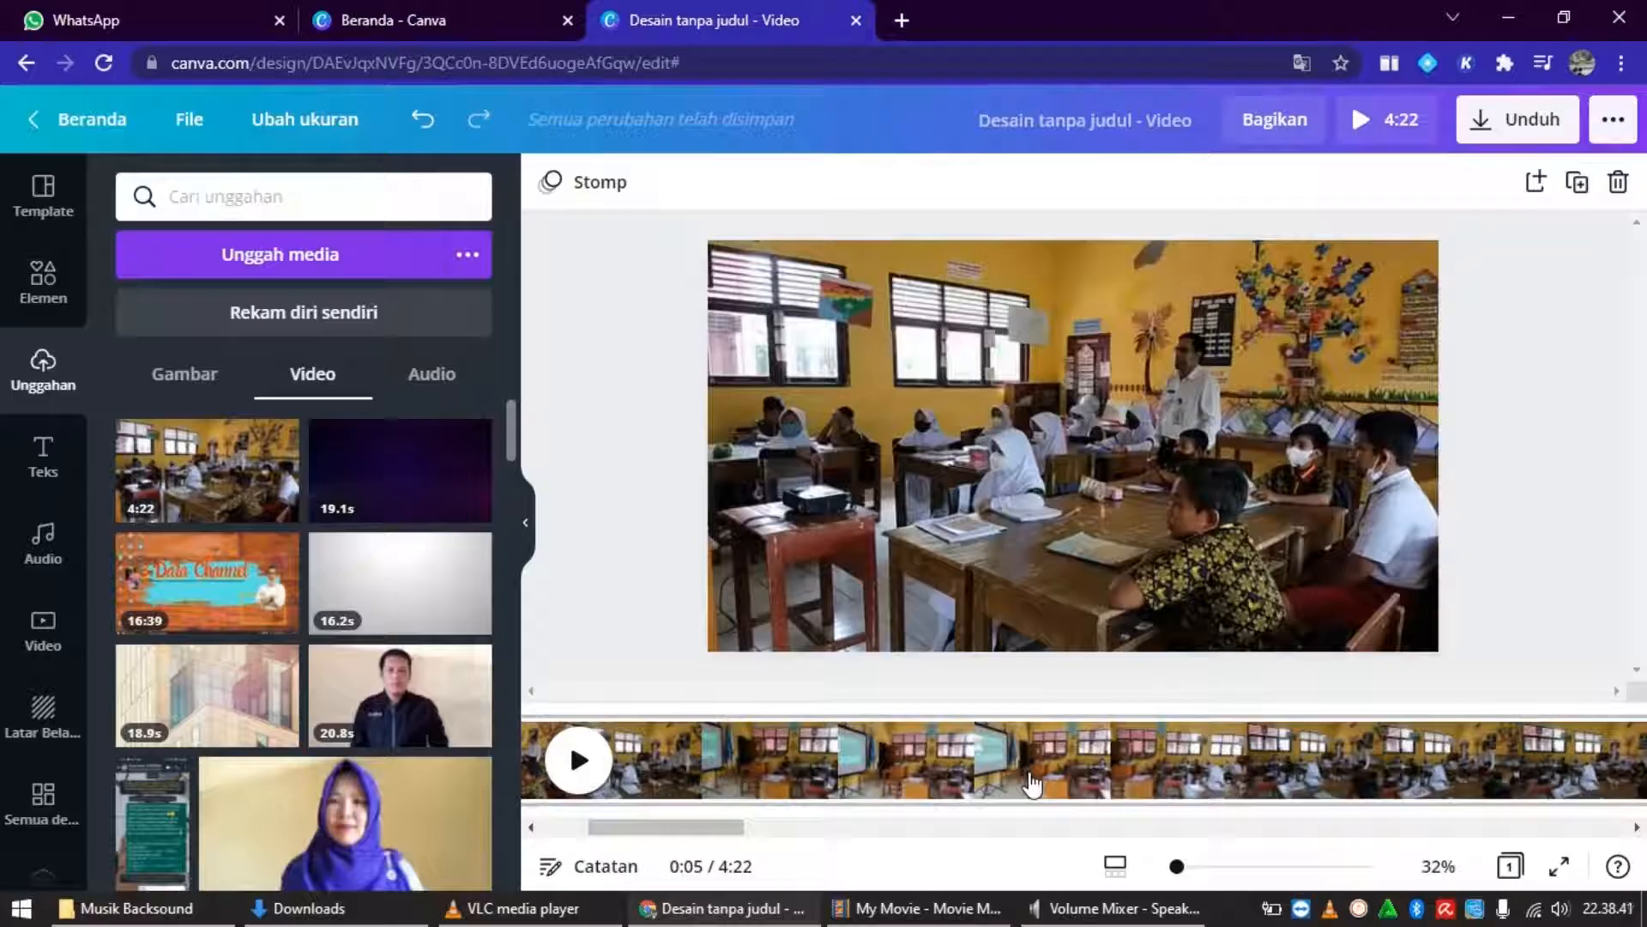
click(974, 767)
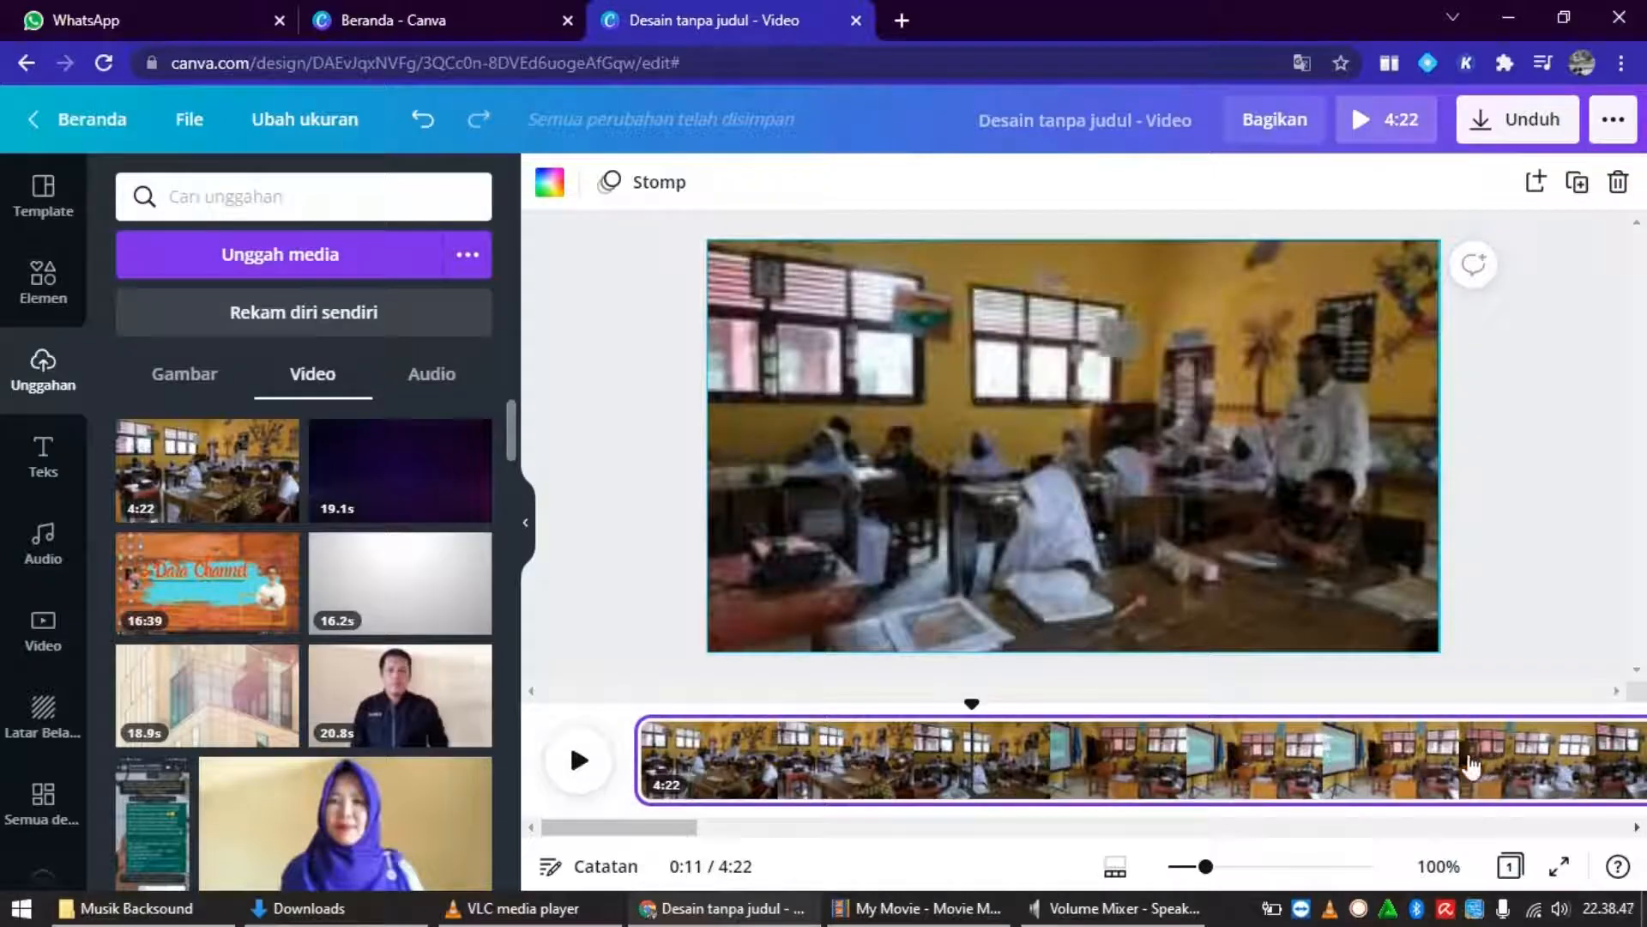
click(1326, 772)
right_click(1326, 772)
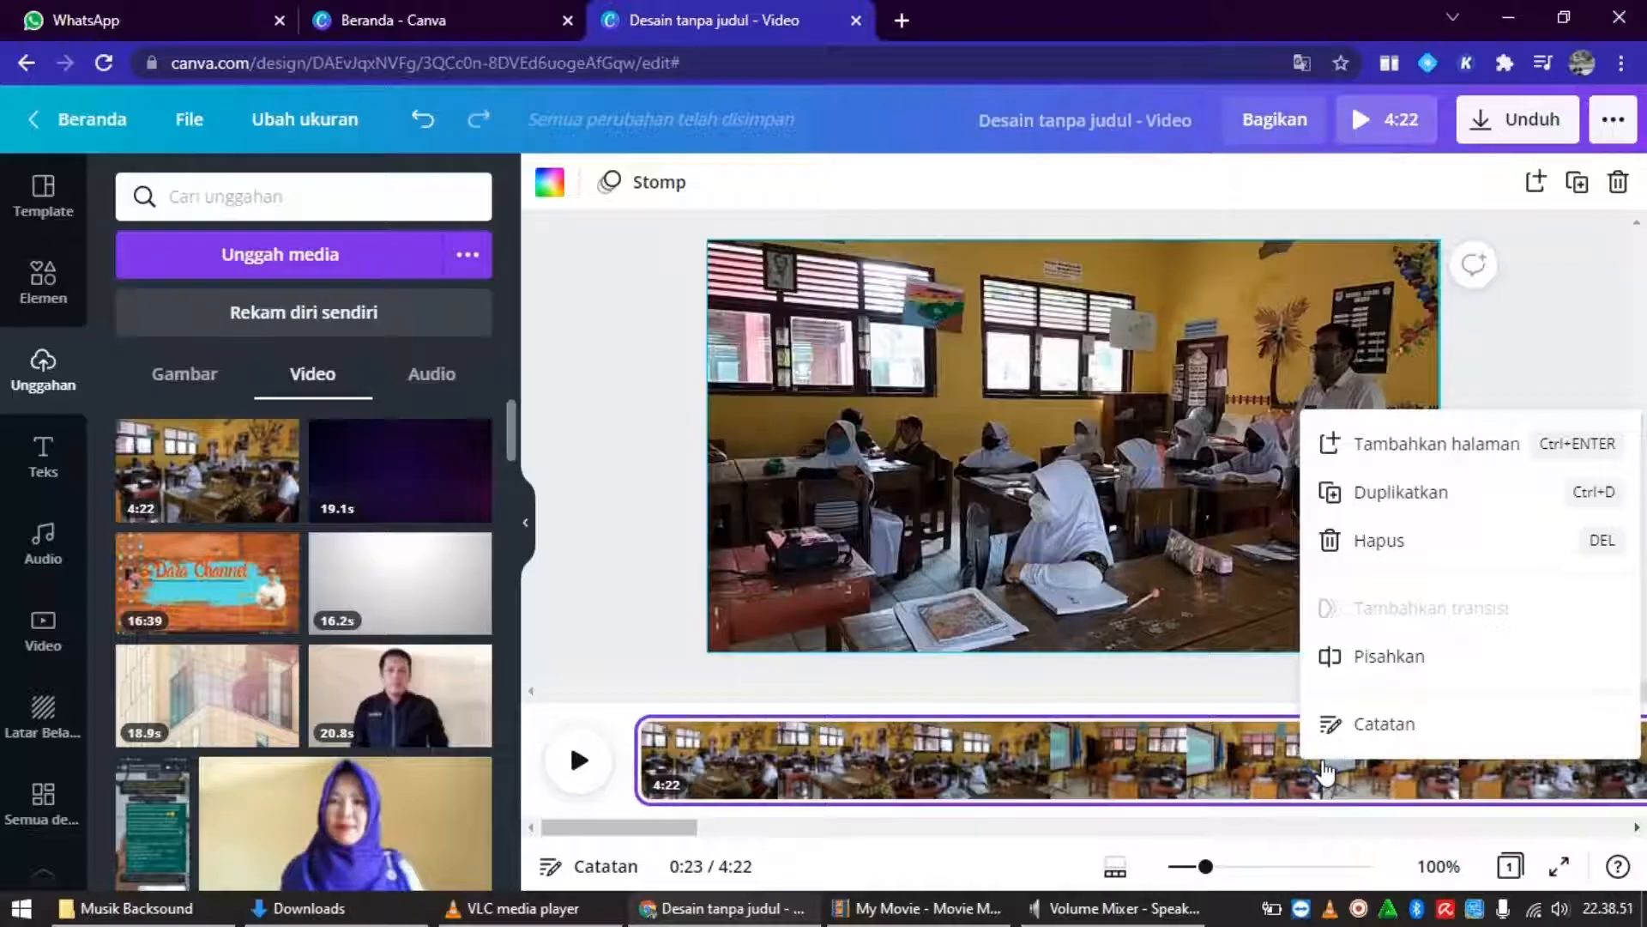
click(1376, 662)
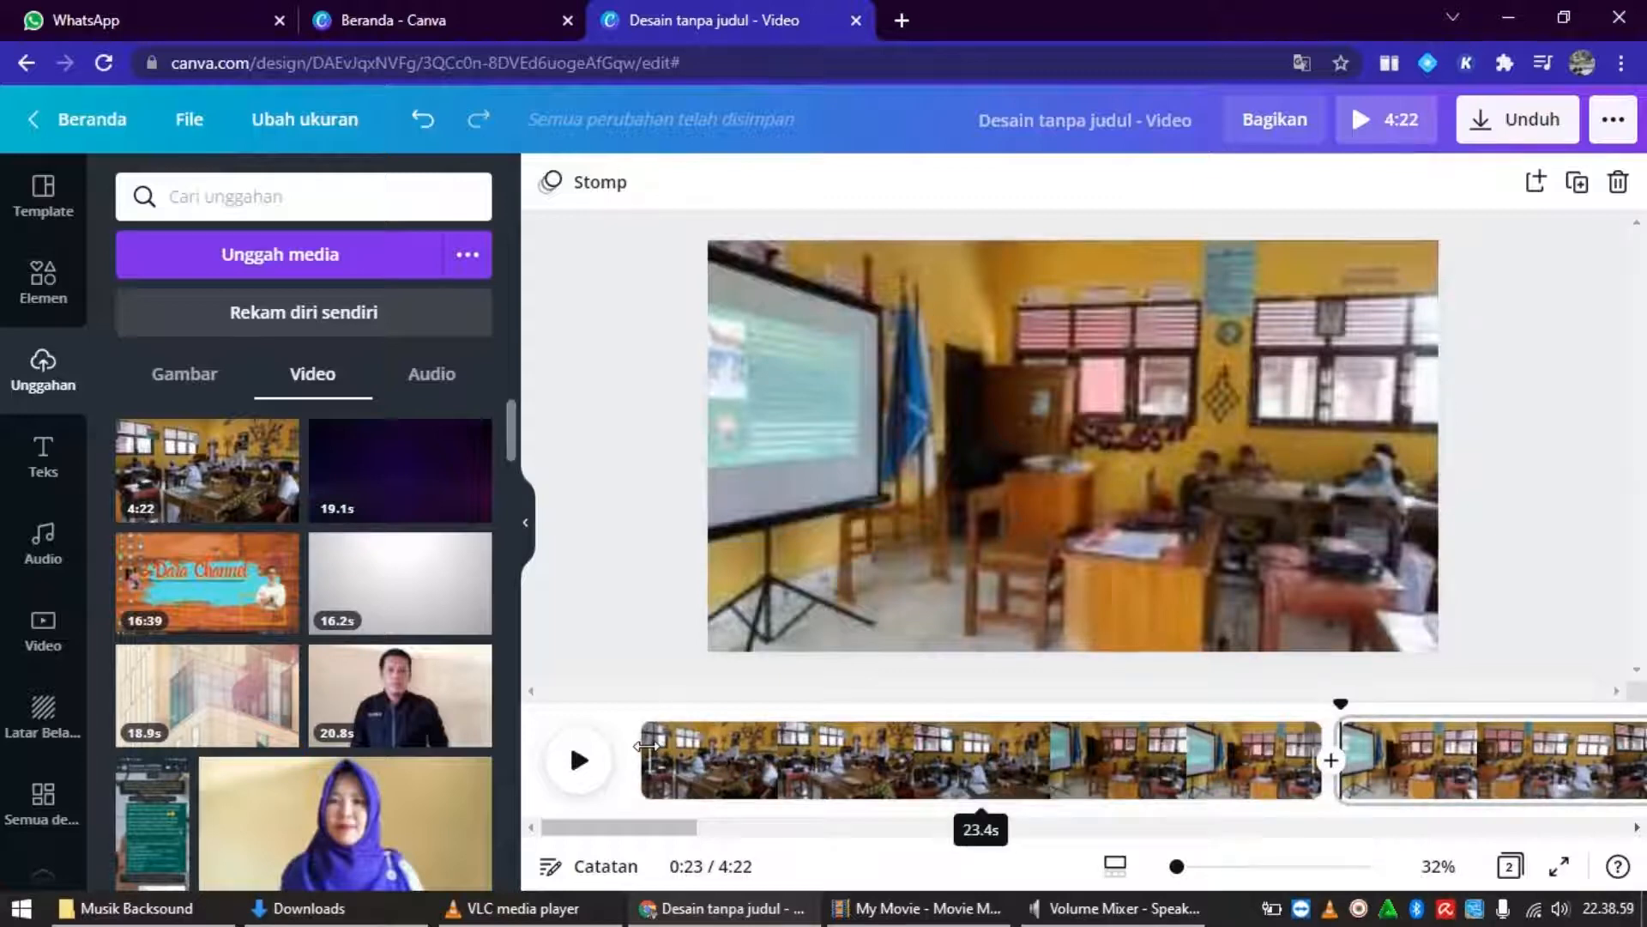
Trim the start and end of the first clip so that it lasts 19.9 seconds.
drag(646, 746, 729, 745)
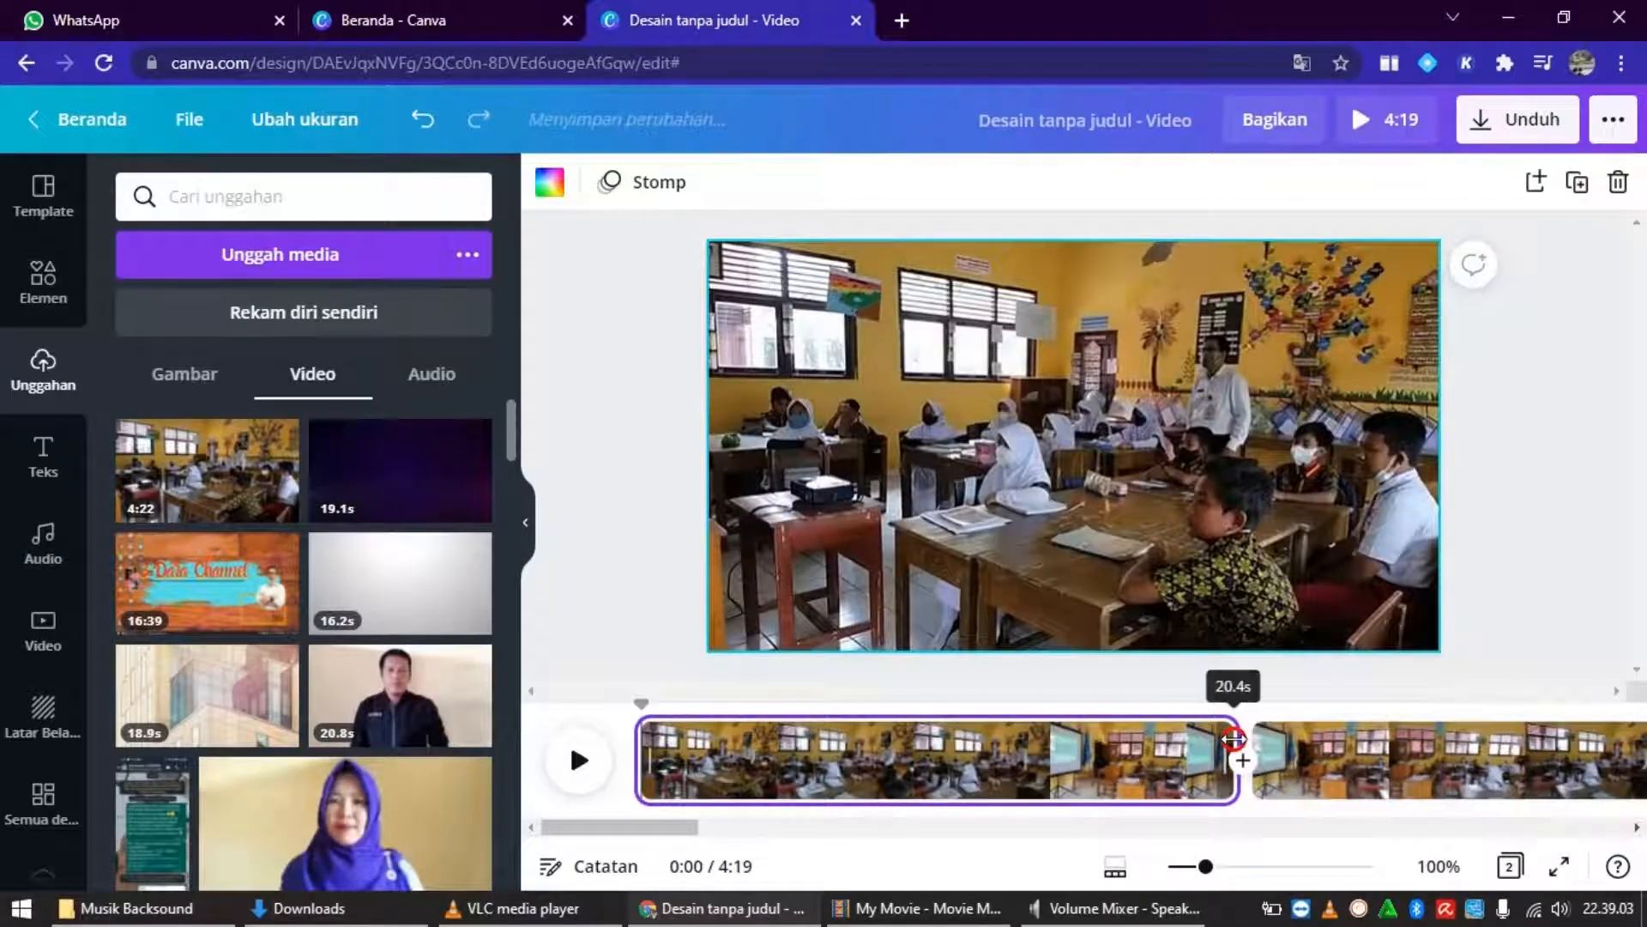
drag(1233, 738, 1218, 738)
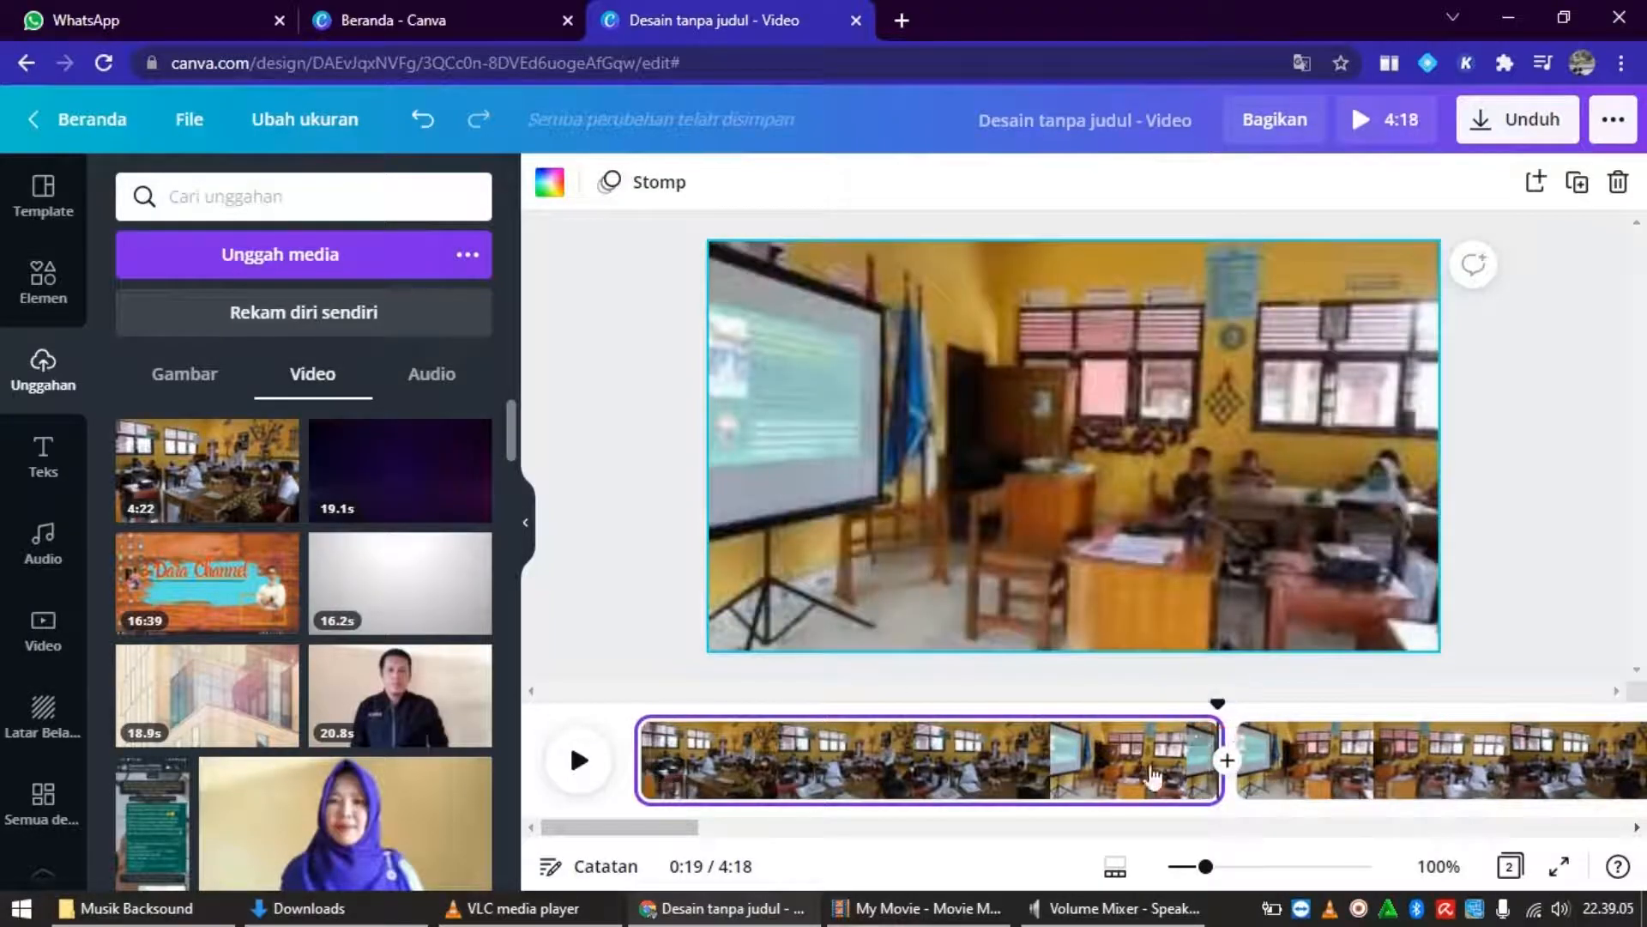
Split the long second clip in the timeline at 0:42.
drag(661, 828, 804, 841)
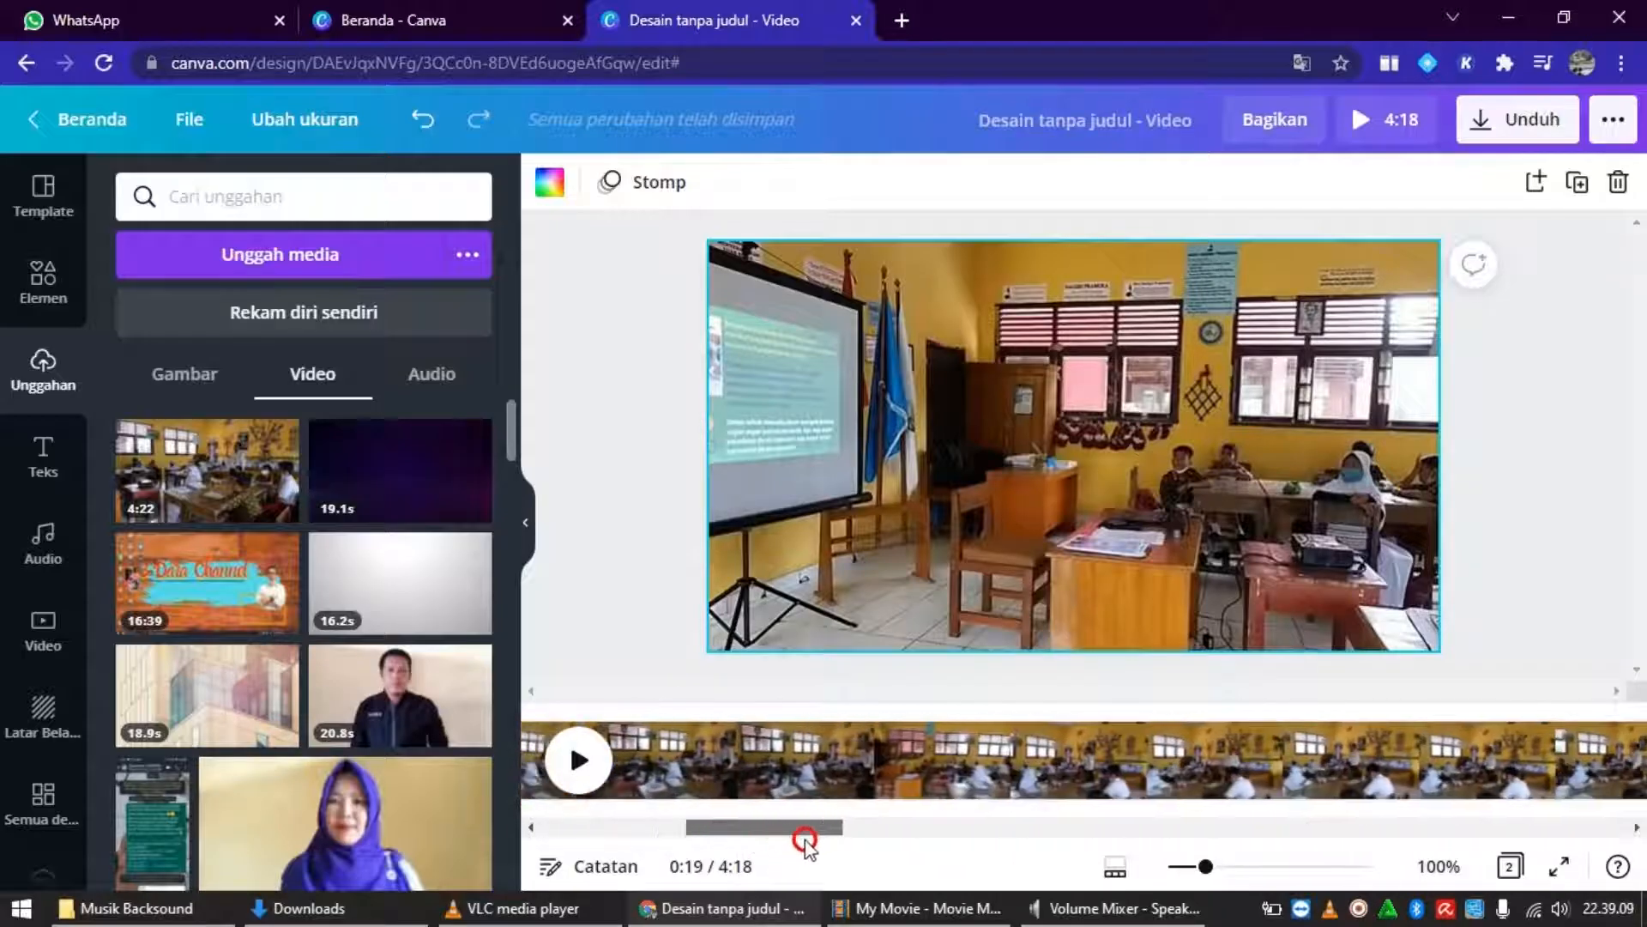
click(1287, 761)
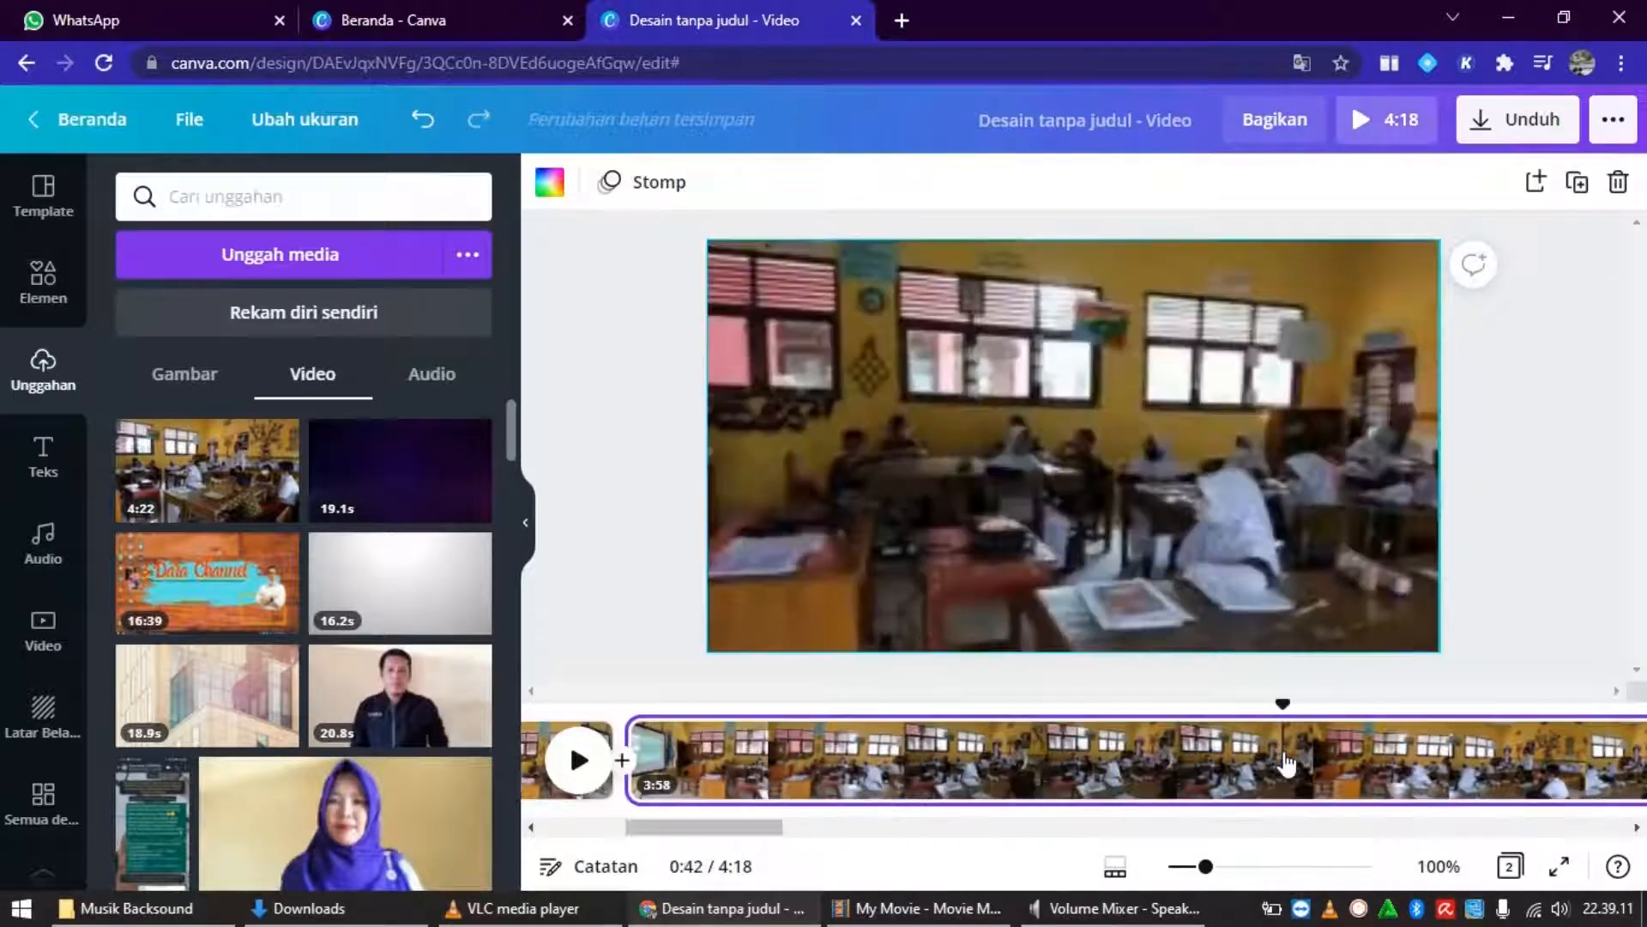
right_click(1283, 751)
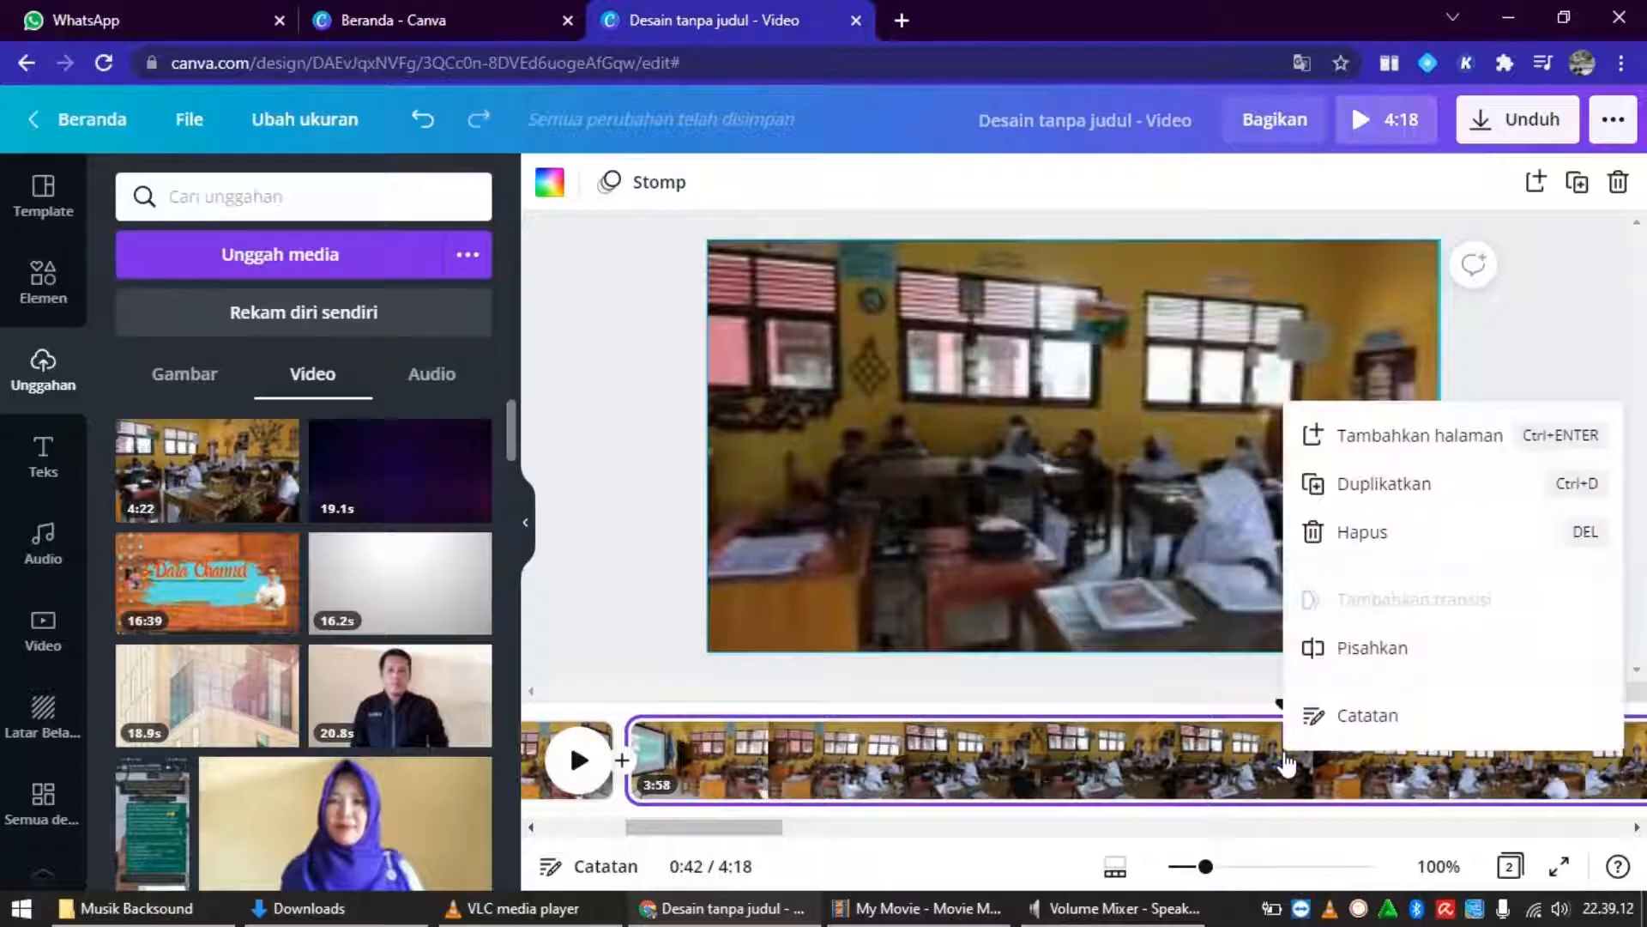
click(1373, 649)
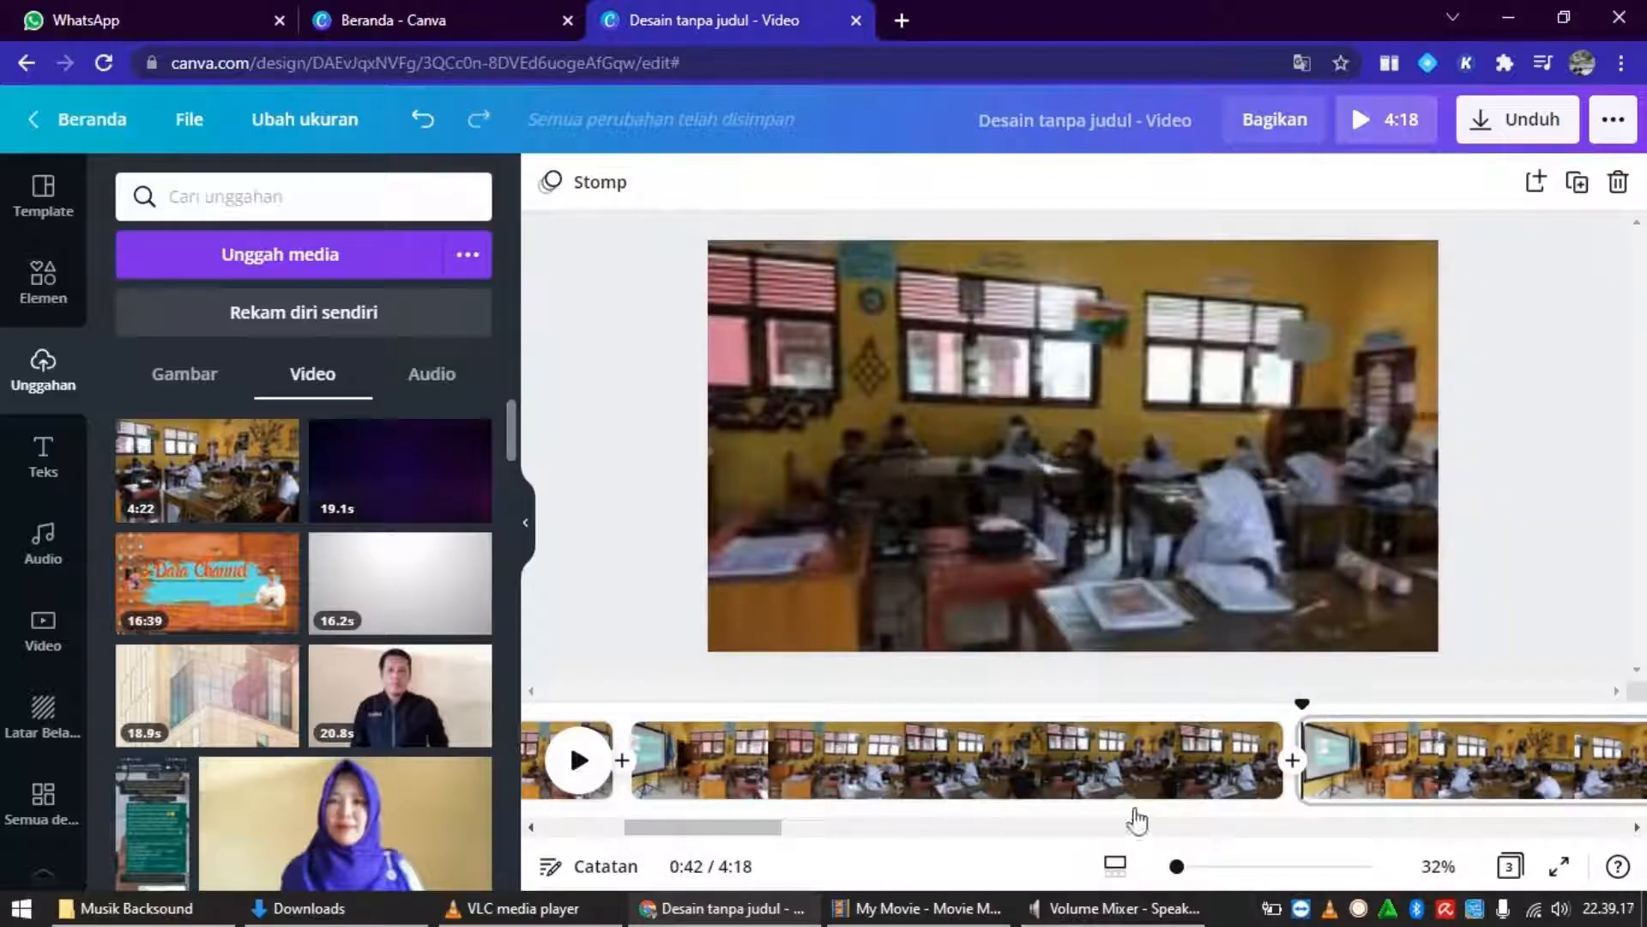
Split the remaining third clip in the timeline at 1:06.
drag(709, 830, 986, 848)
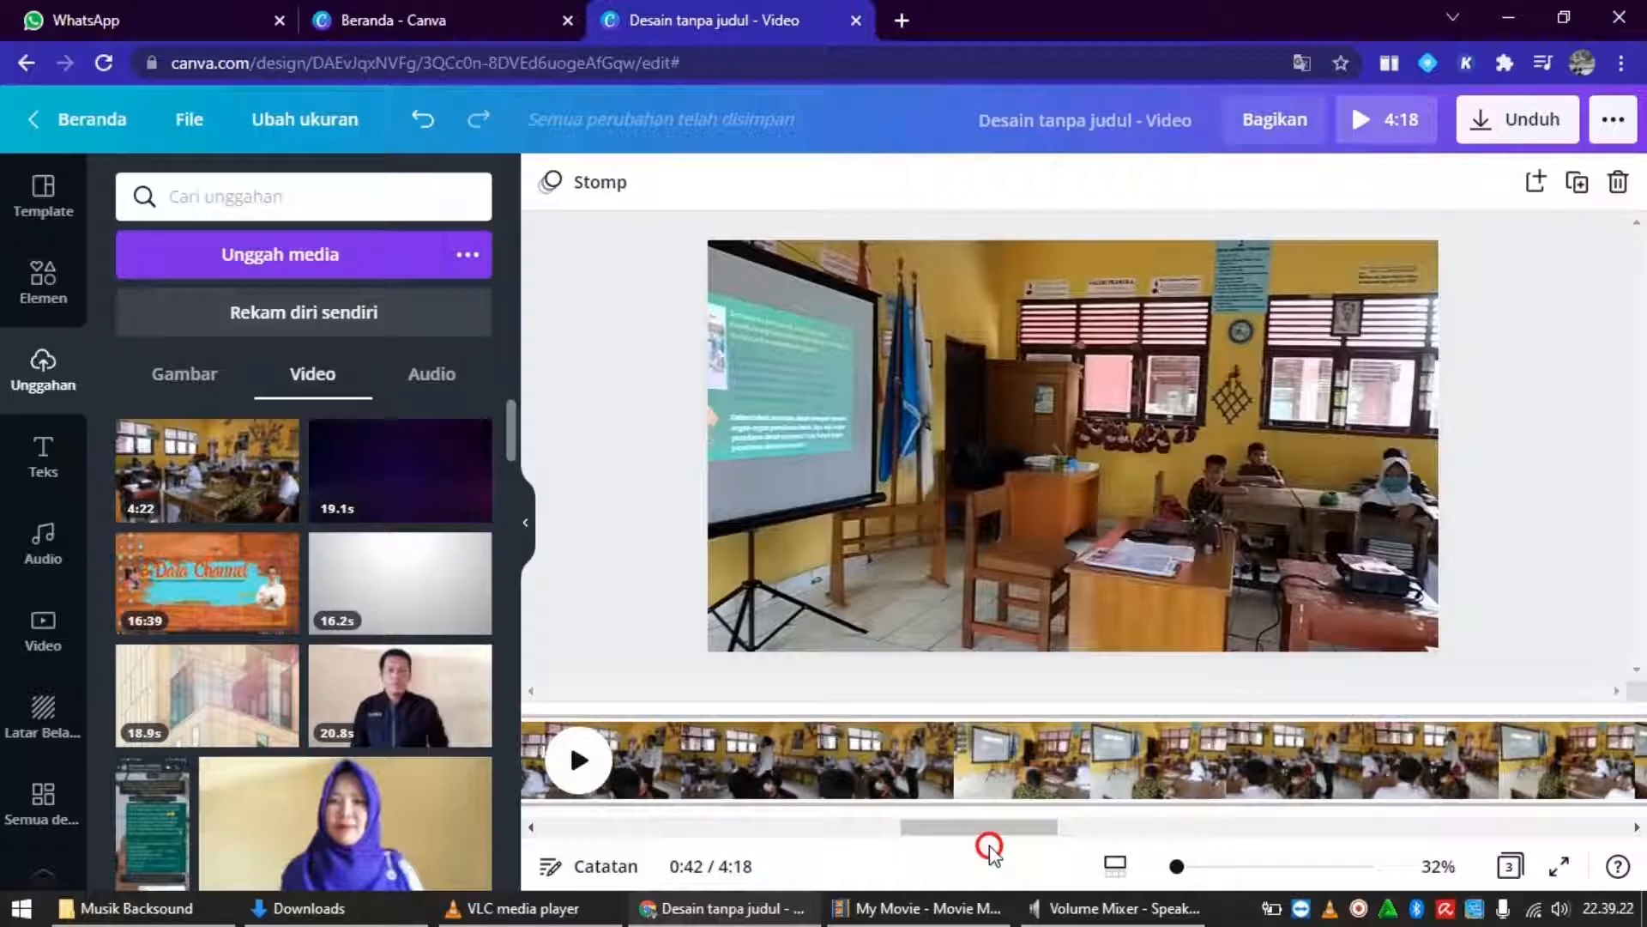
click(1092, 759)
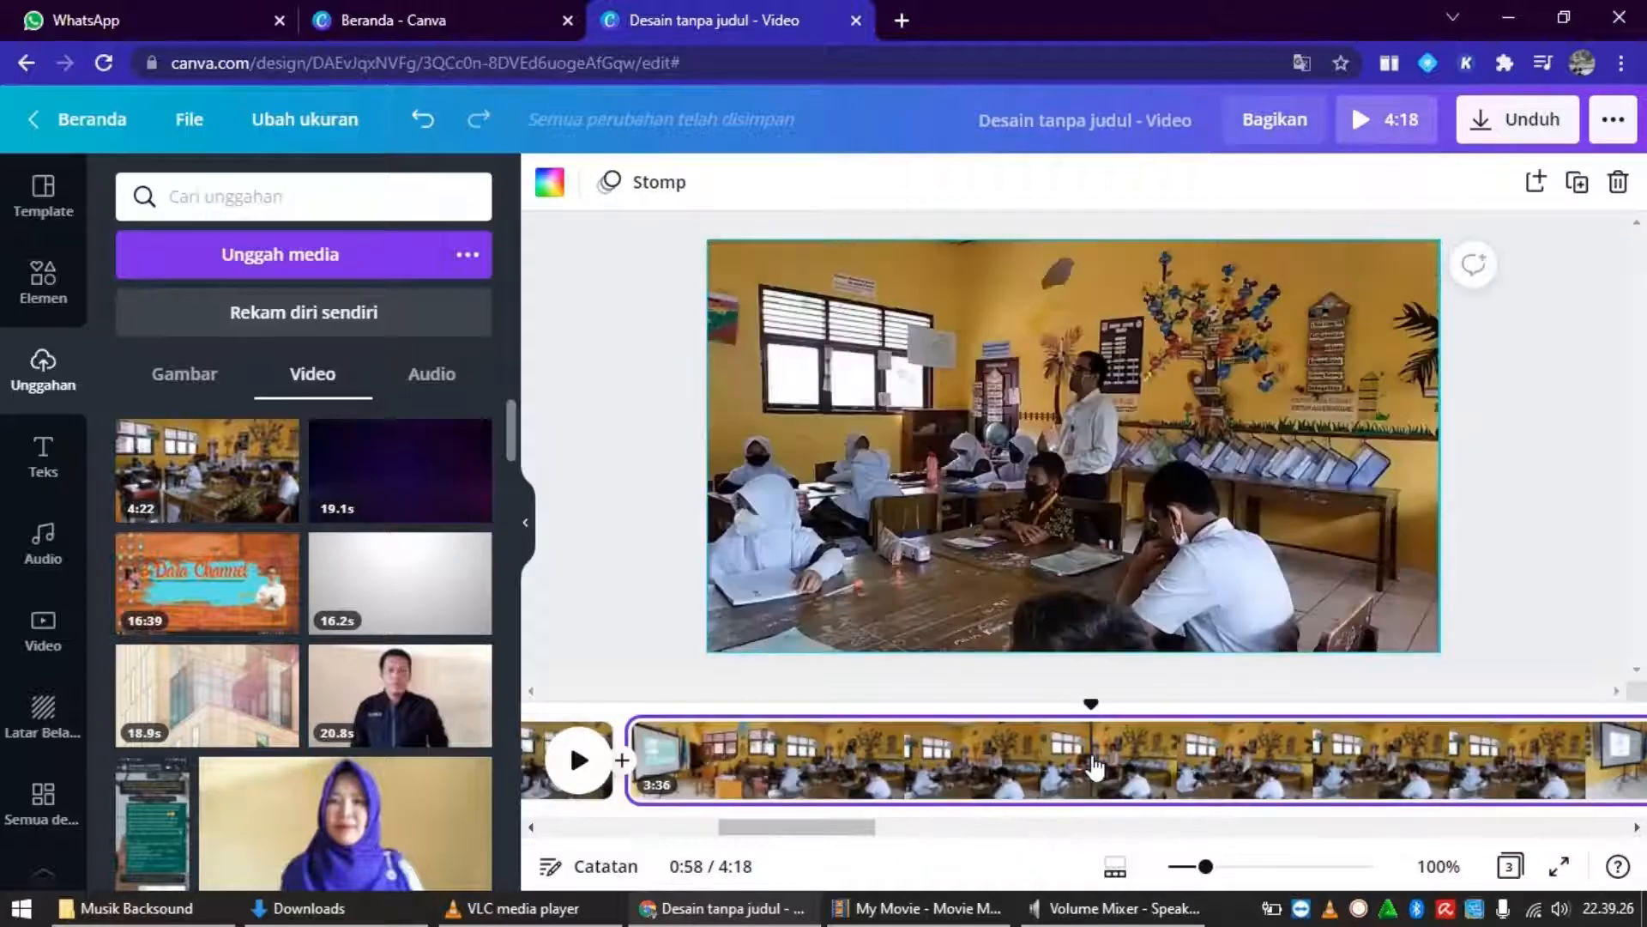
right_click(1320, 764)
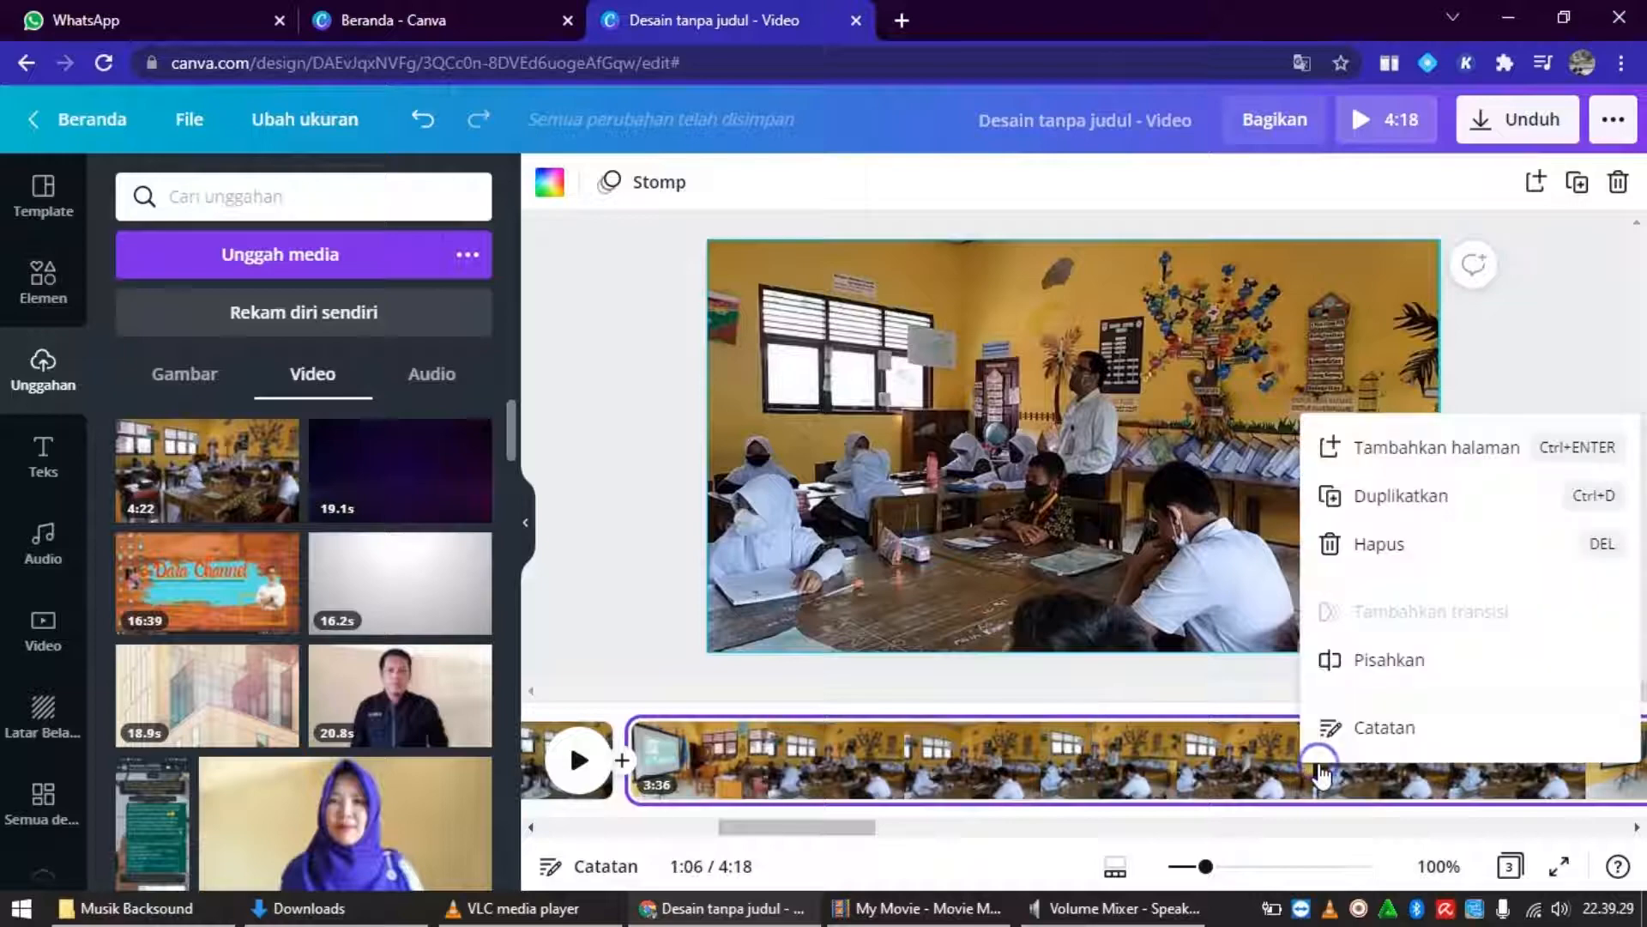
click(1363, 669)
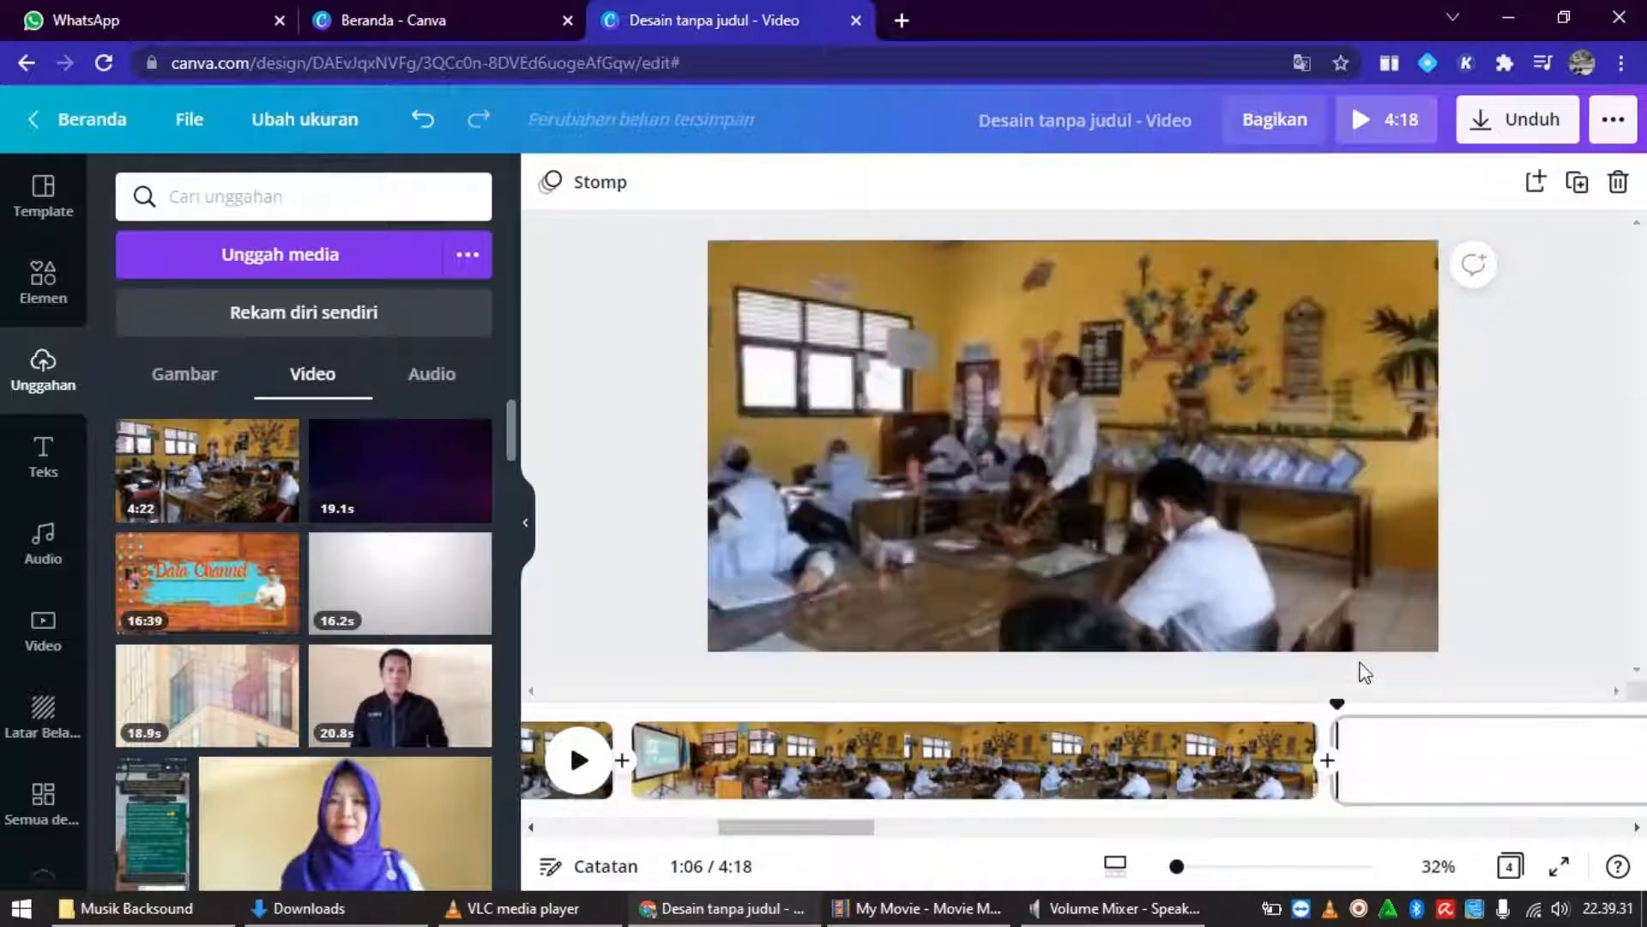
Split the remaining fourth clip in the timeline at 1:39.
drag(858, 831, 999, 843)
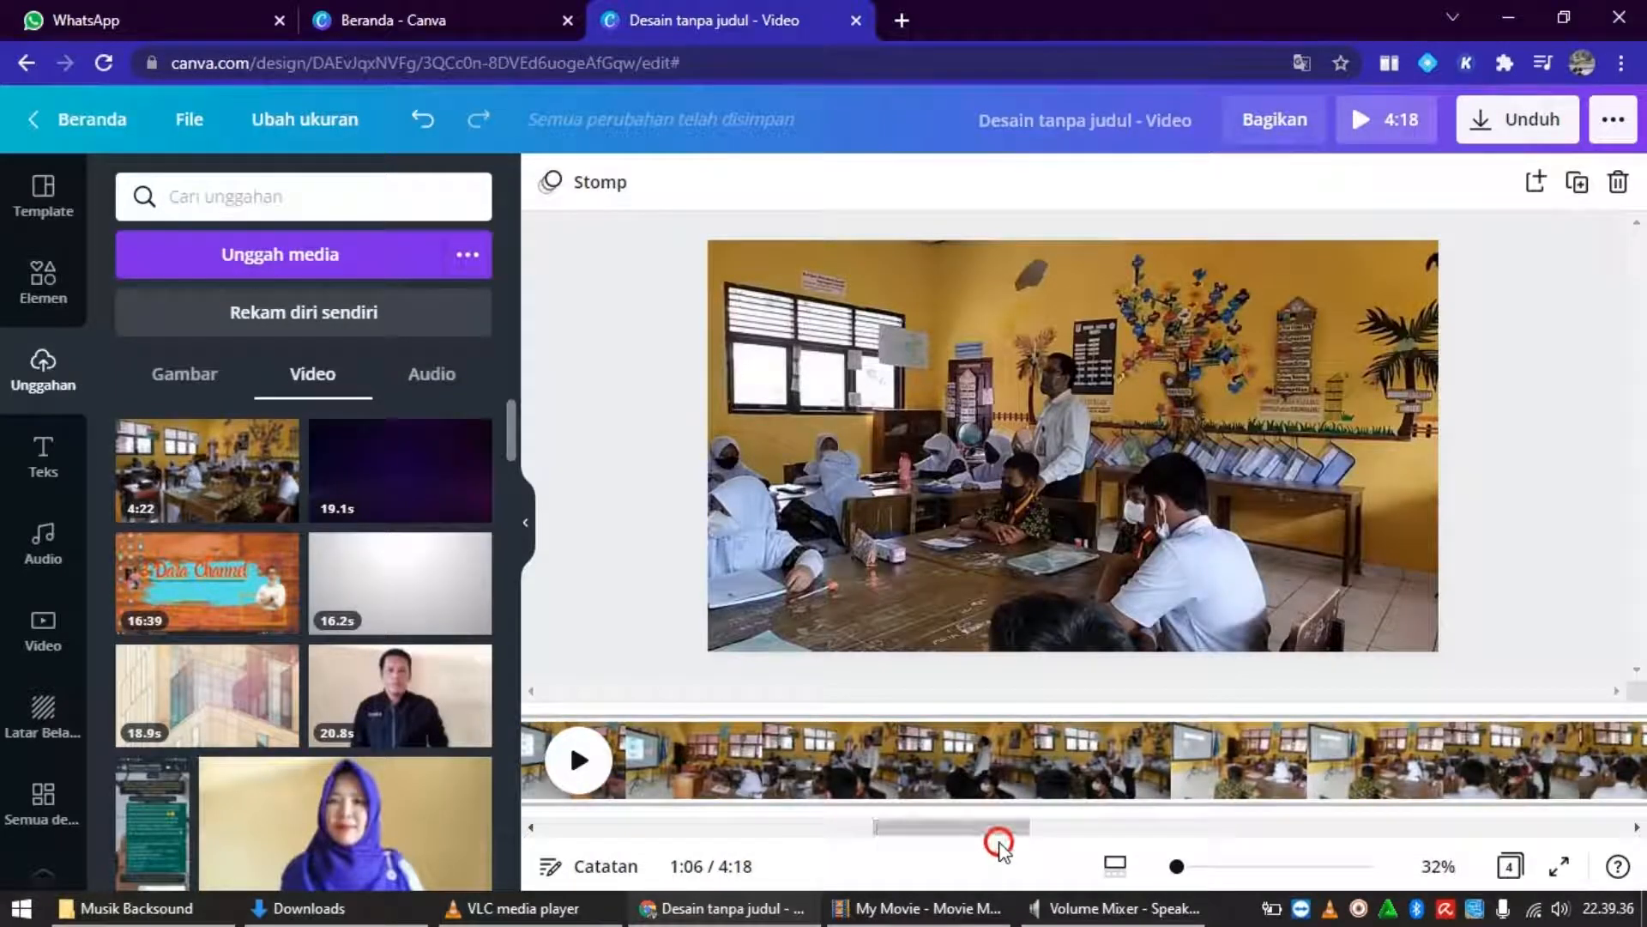
click(1179, 772)
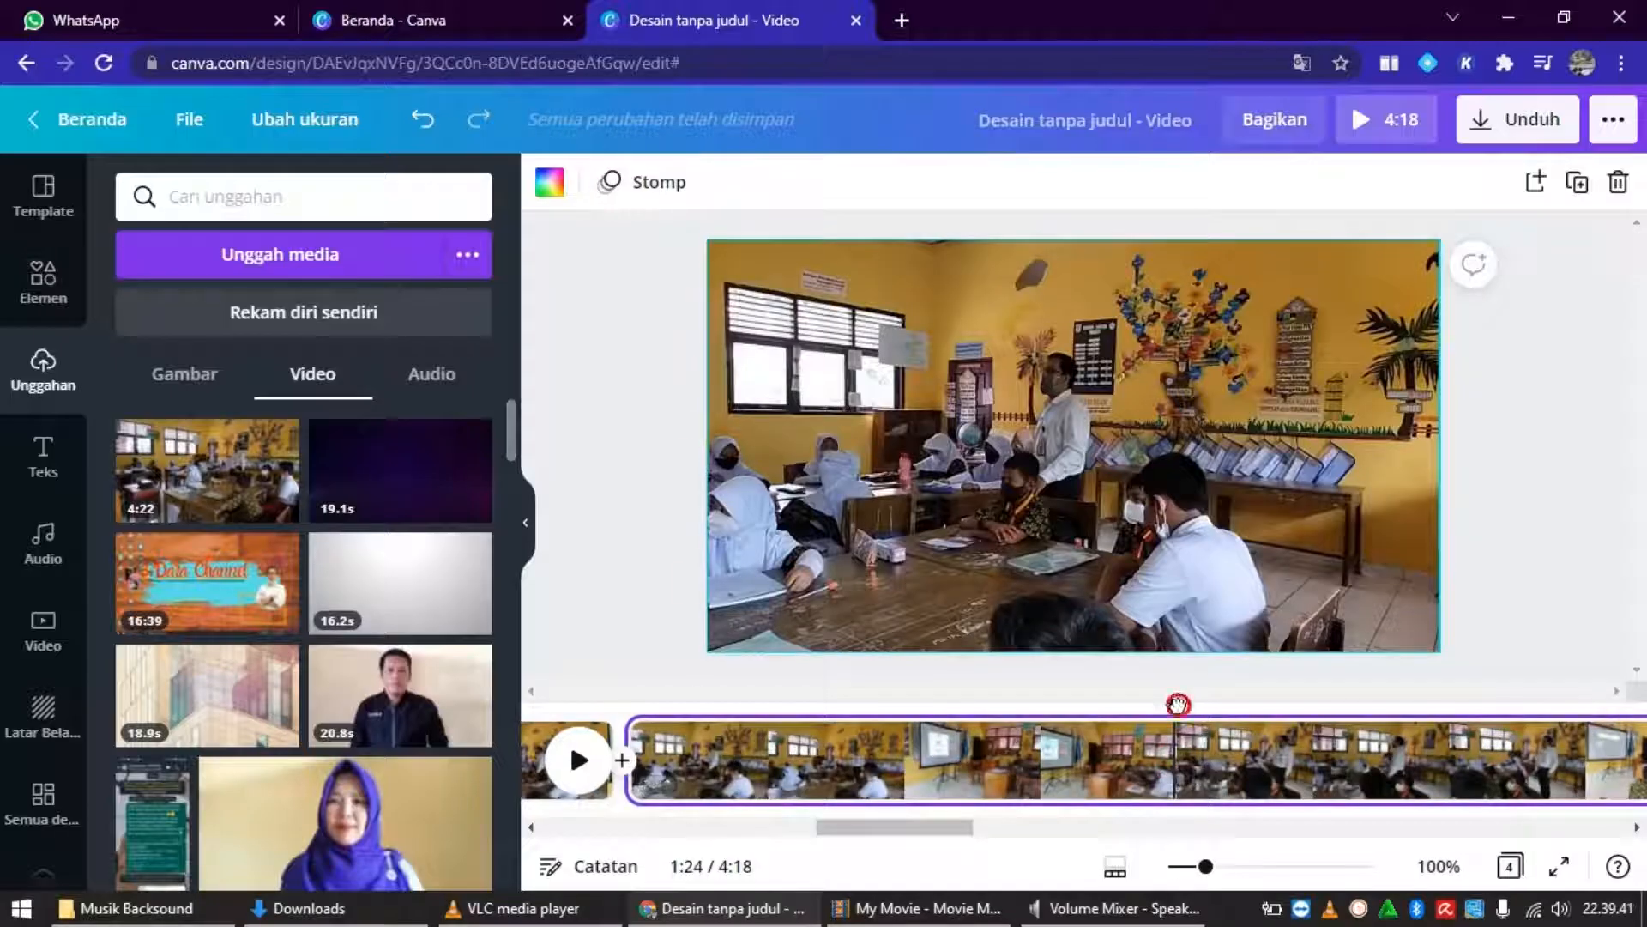
mouse_move(1179, 704)
mouse_down()
mouse_move(1520, 730)
mouse_move(1430, 749)
mouse_move(1430, 763)
mouse_up()
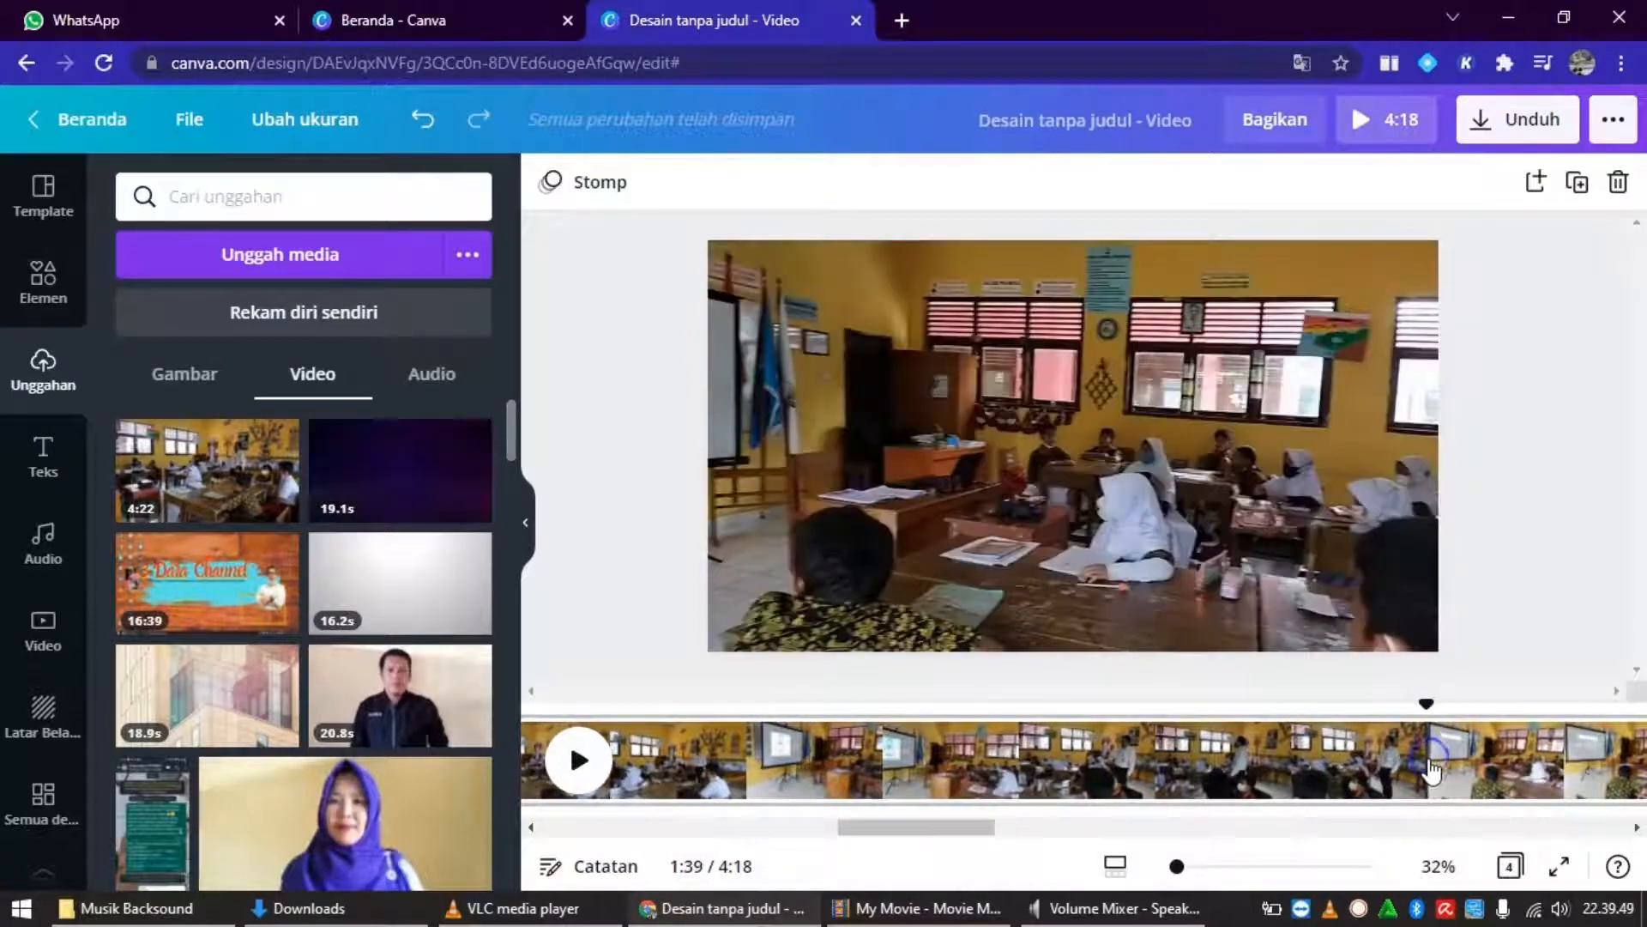
right_click(1430, 769)
click(1375, 657)
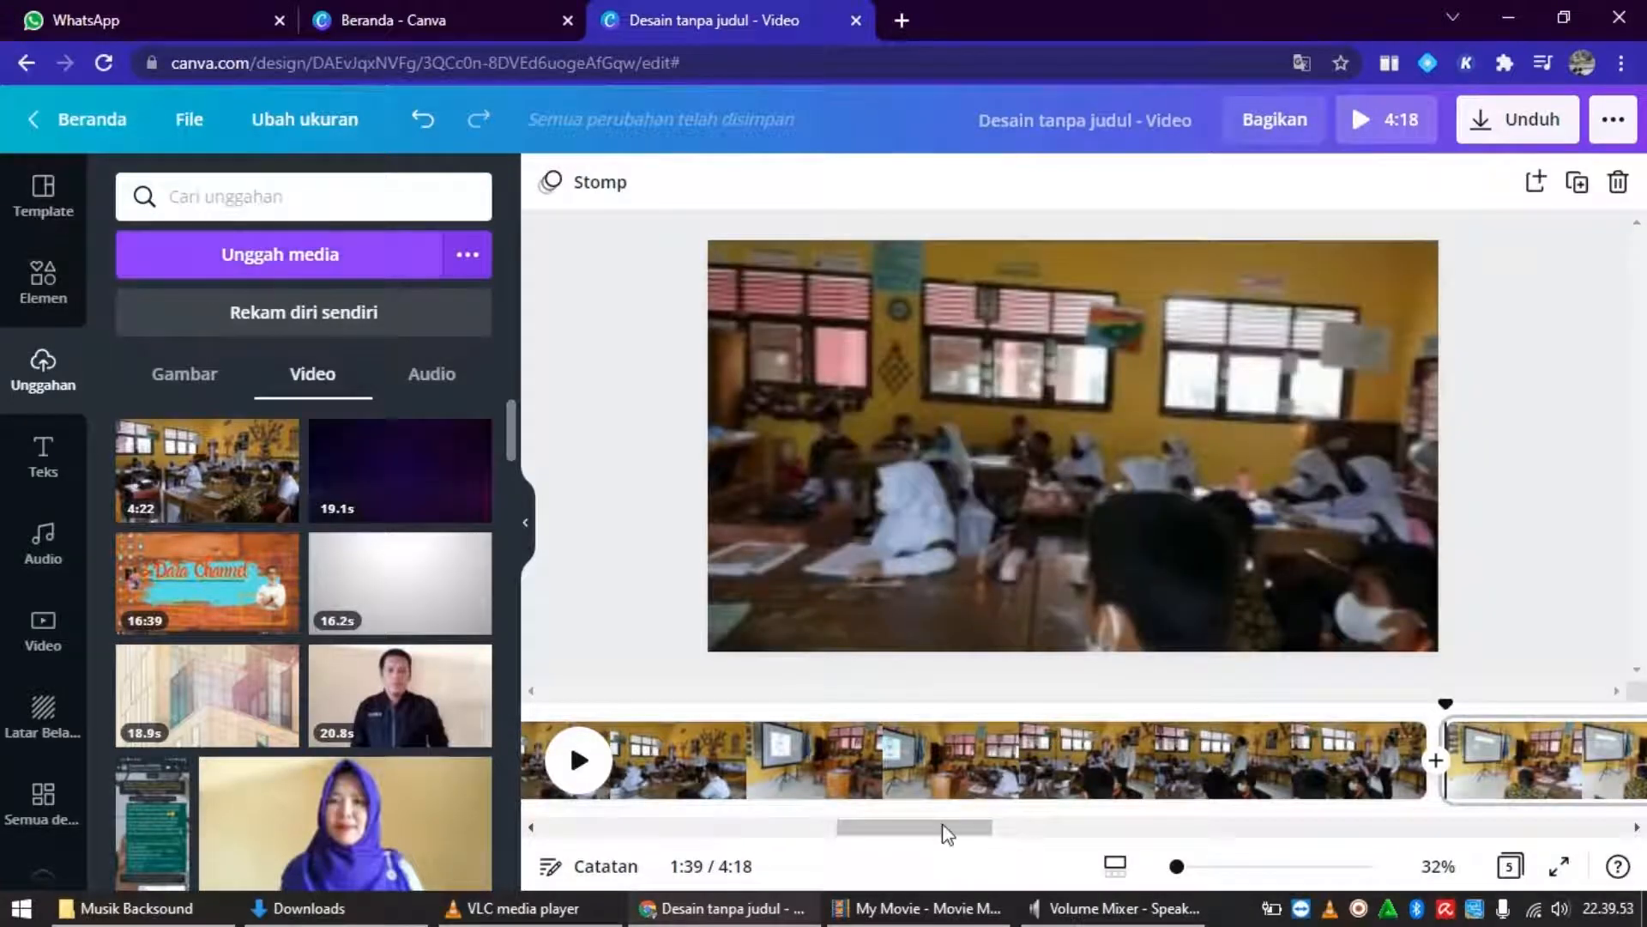
Split the remaining fifth clip in the timeline at 2:12.
drag(939, 827, 1364, 828)
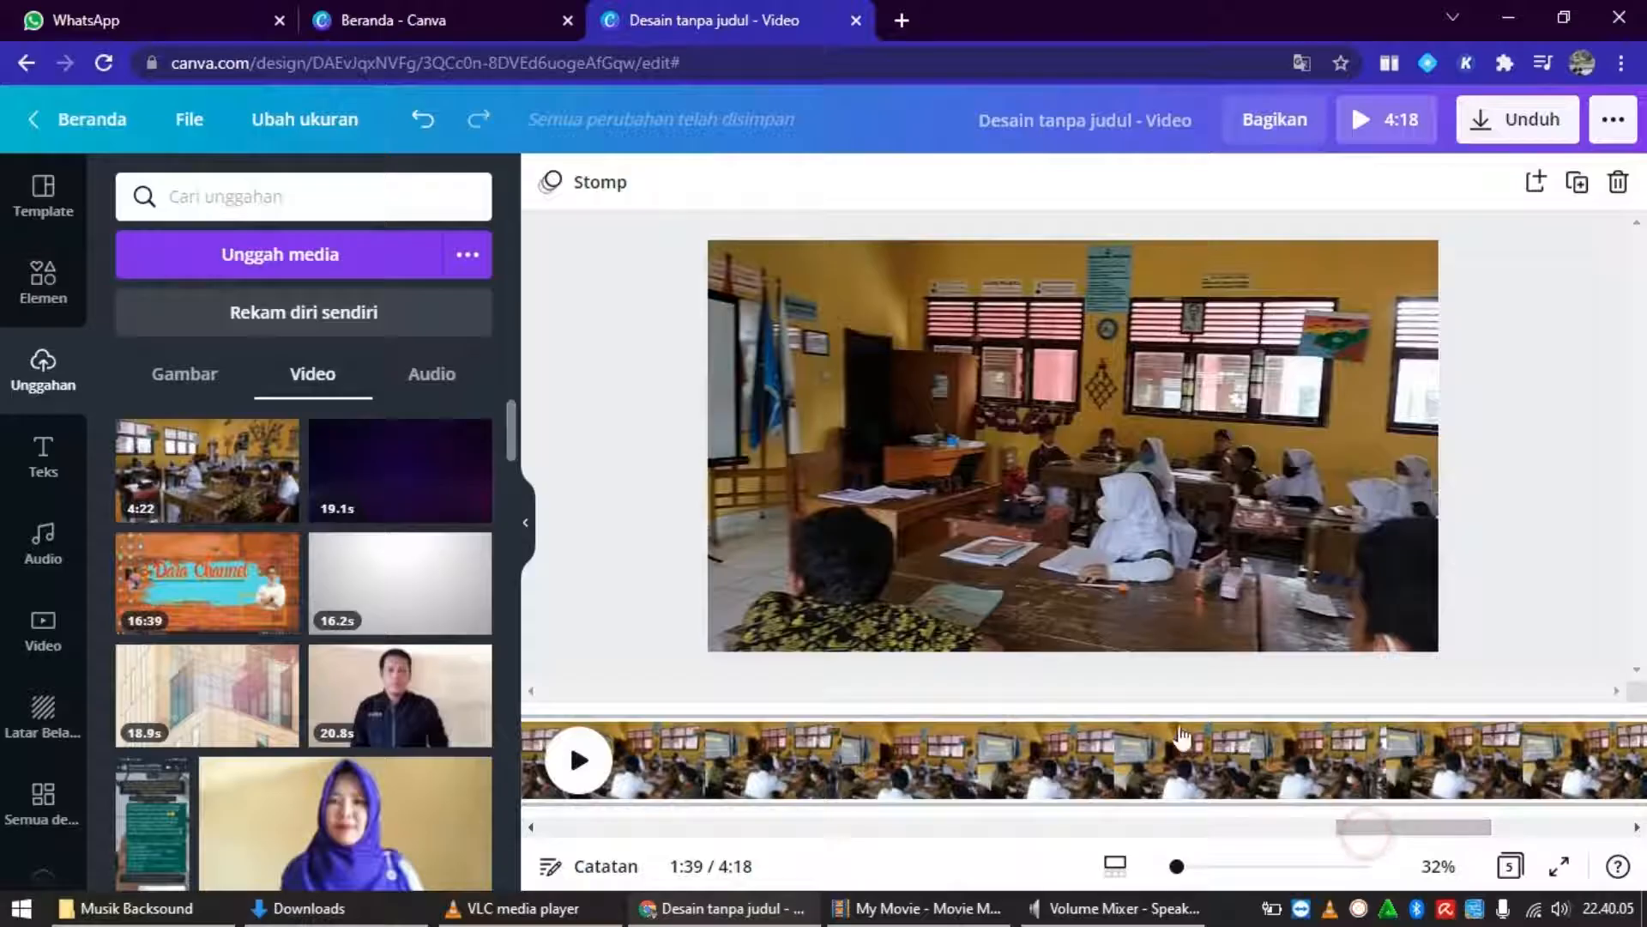
click(1124, 759)
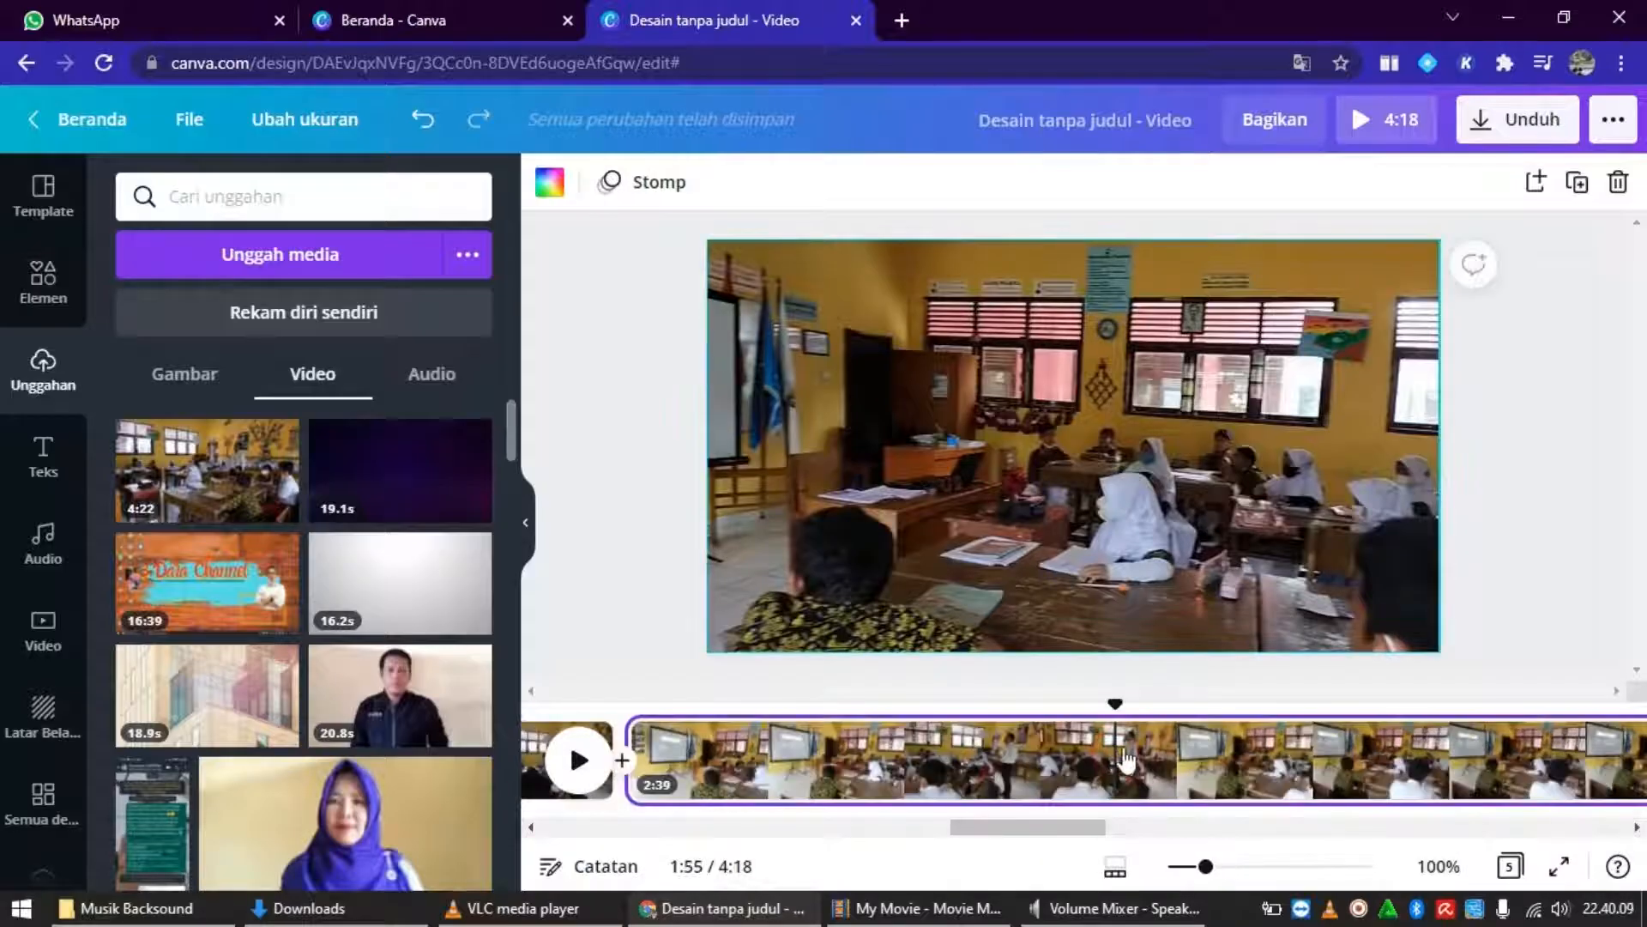
drag(1115, 701, 1398, 729)
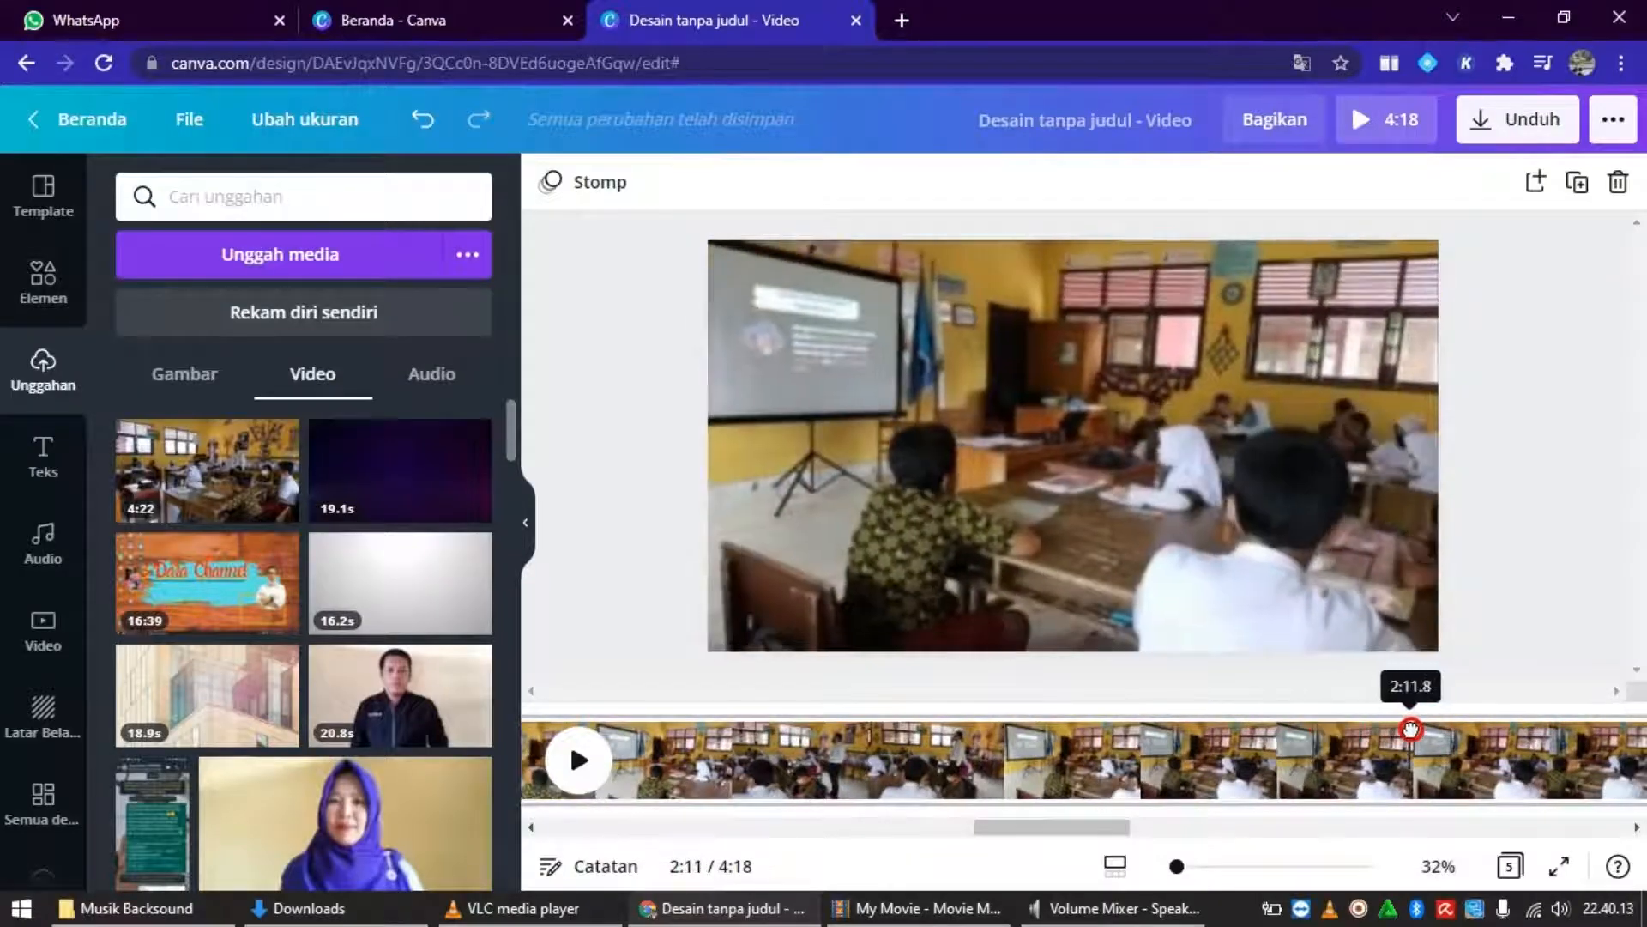
right_click(1407, 747)
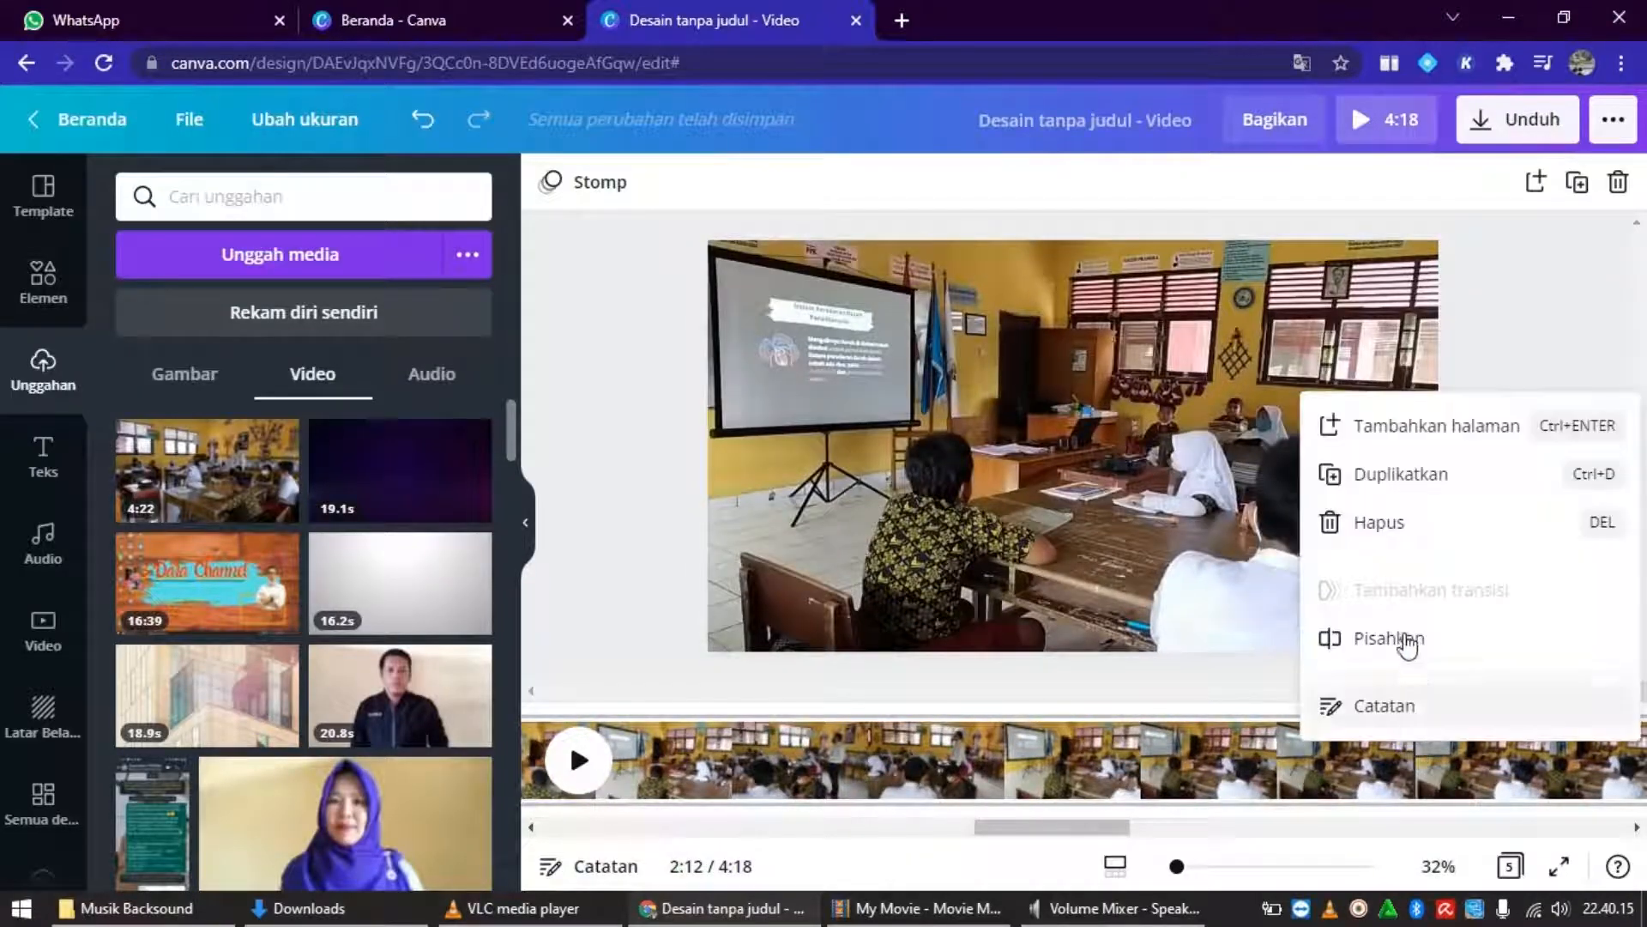
click(1405, 639)
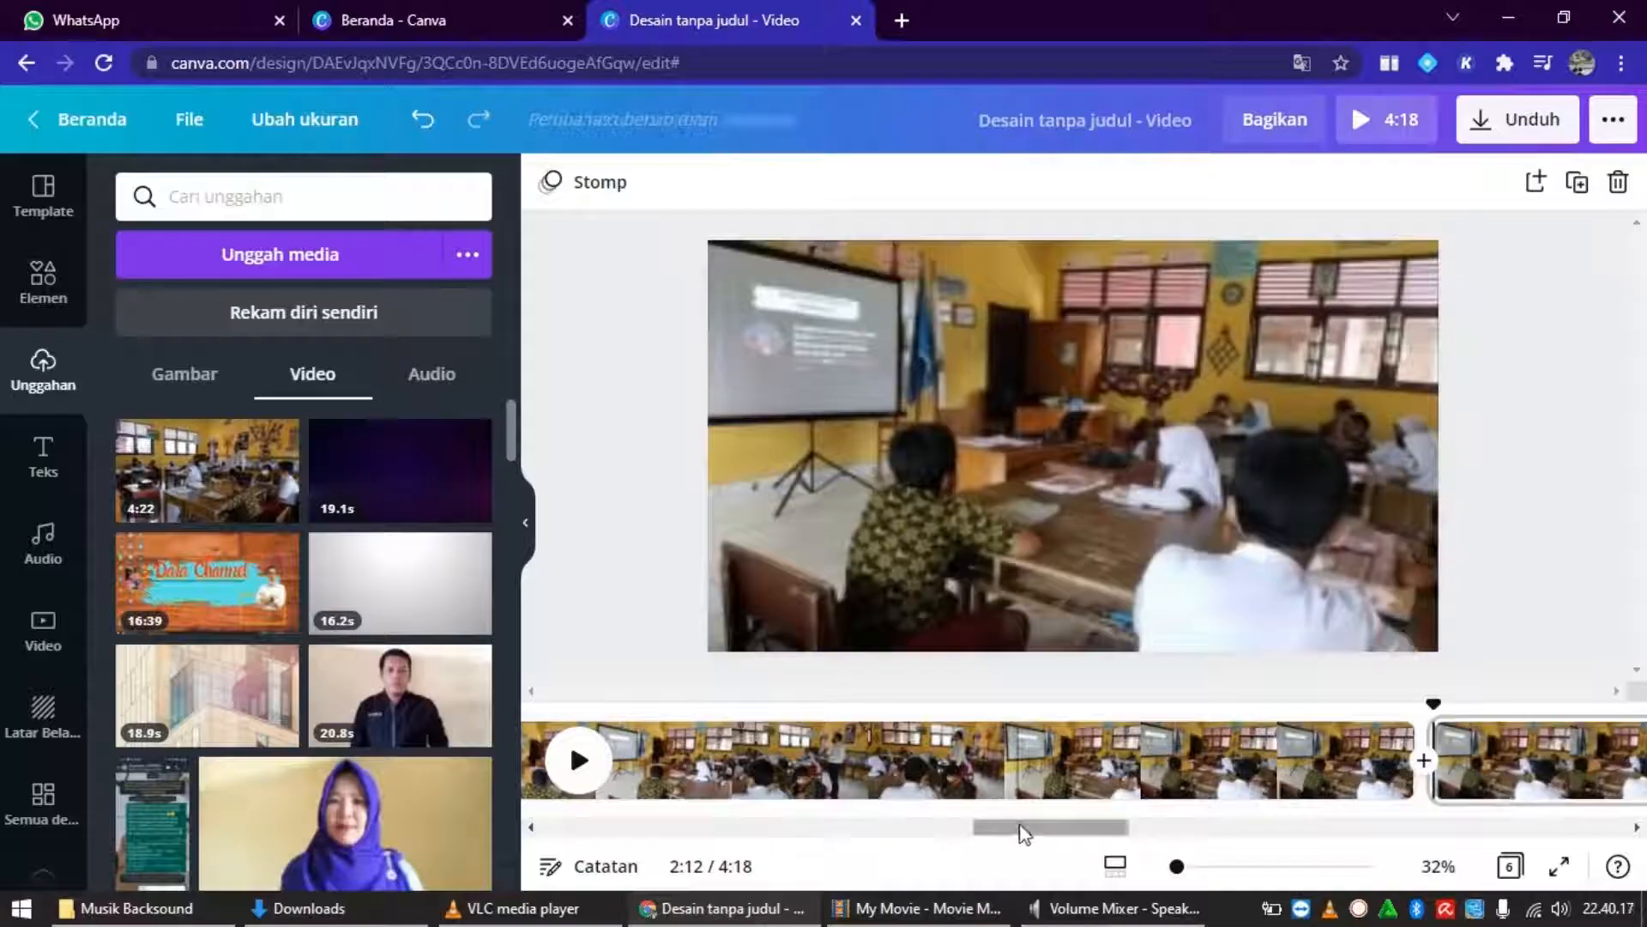
Return to the beginning of the timeline and play the video from 0:24 in the second clip.
drag(1008, 828, 834, 841)
drag(677, 848, 533, 829)
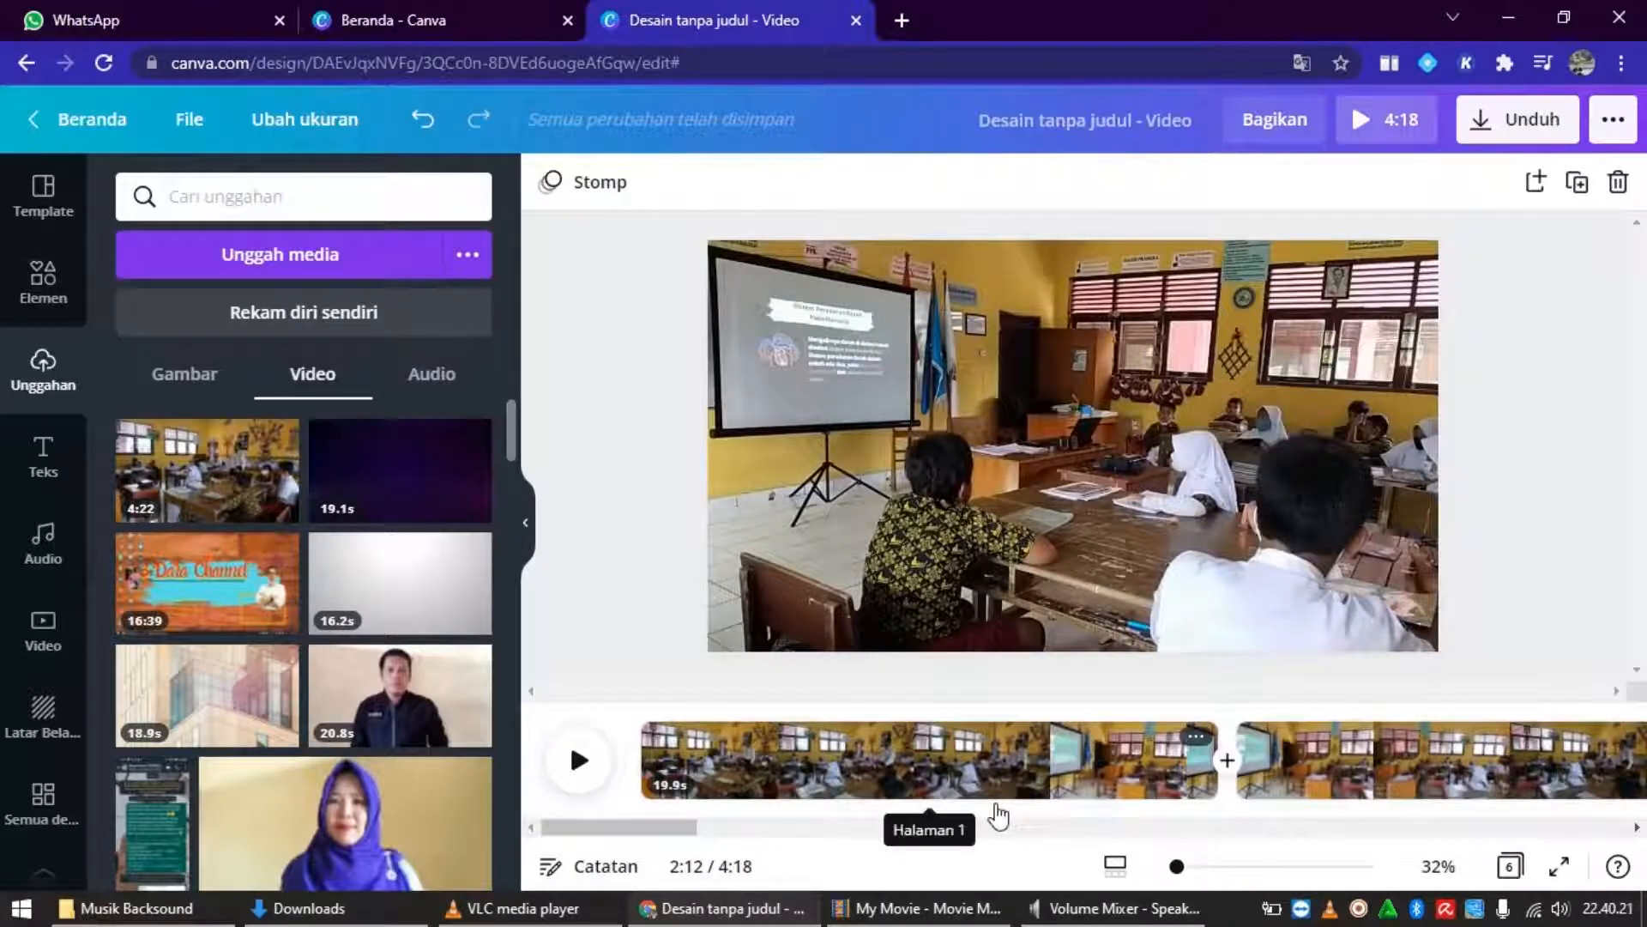
click(659, 828)
drag(660, 829, 685, 829)
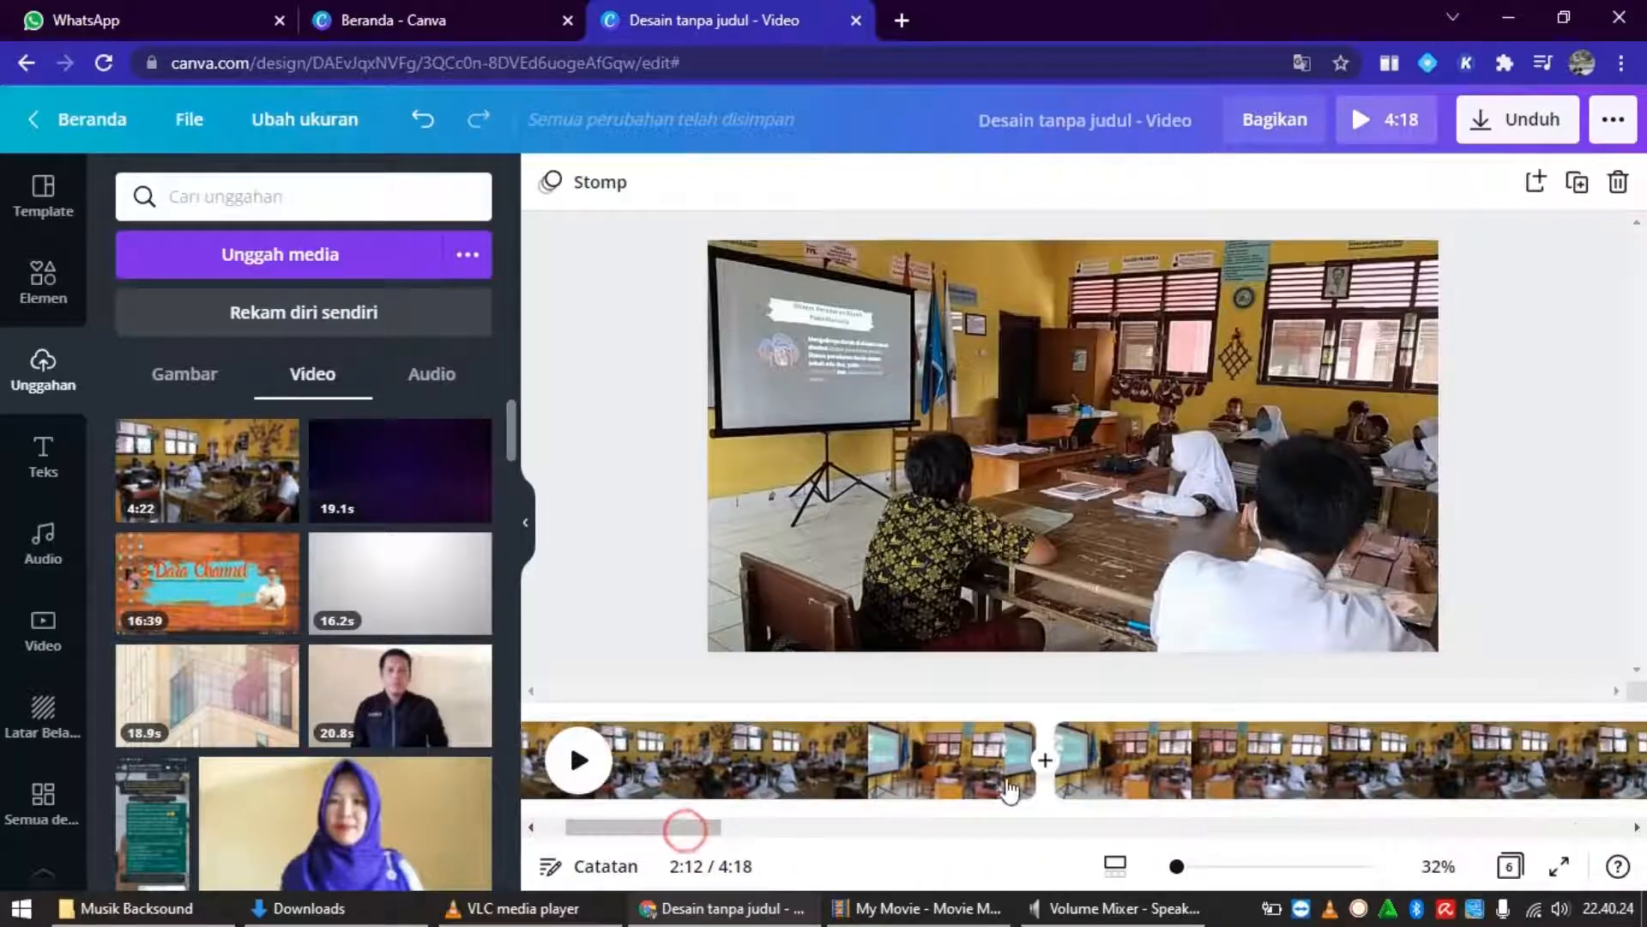
click(1186, 781)
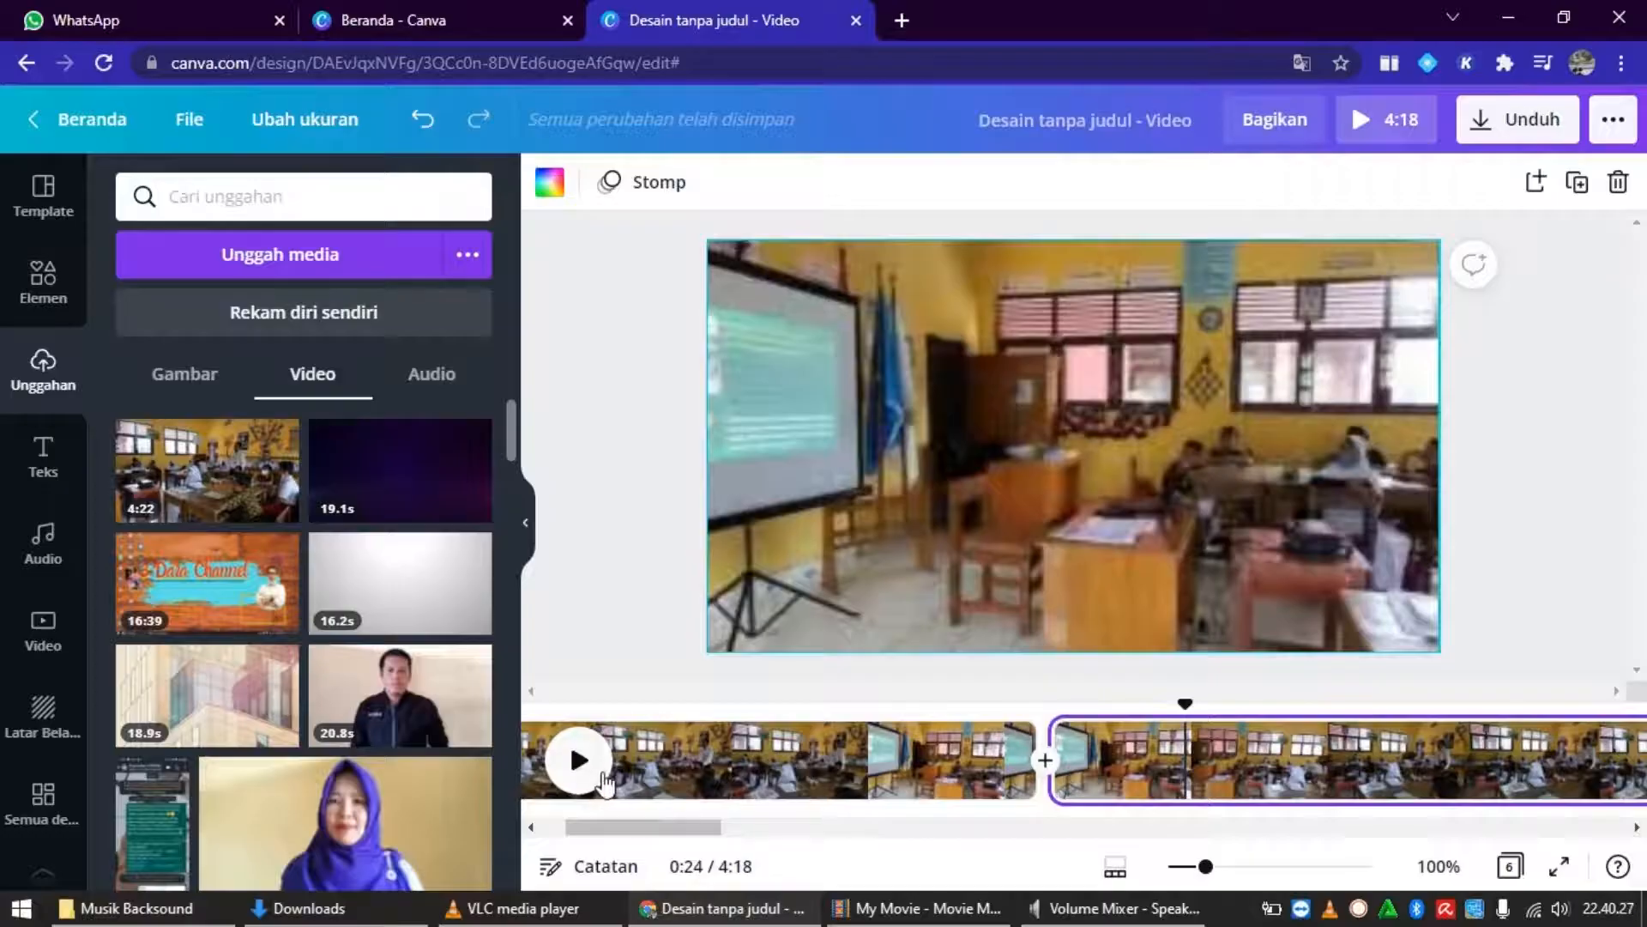
click(595, 772)
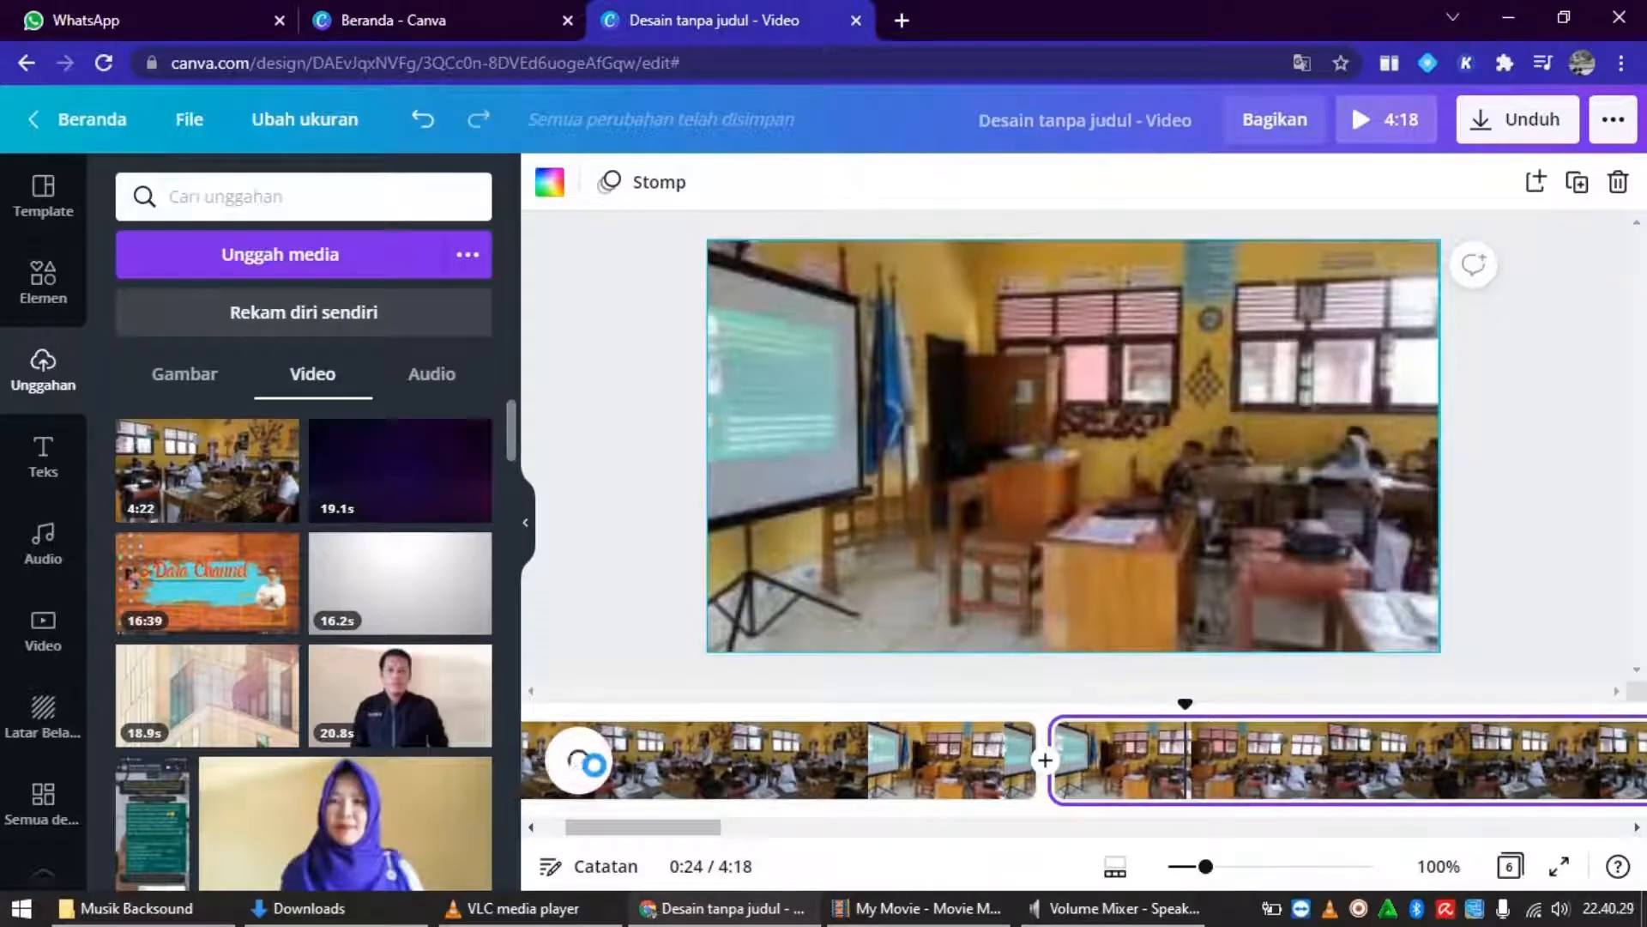
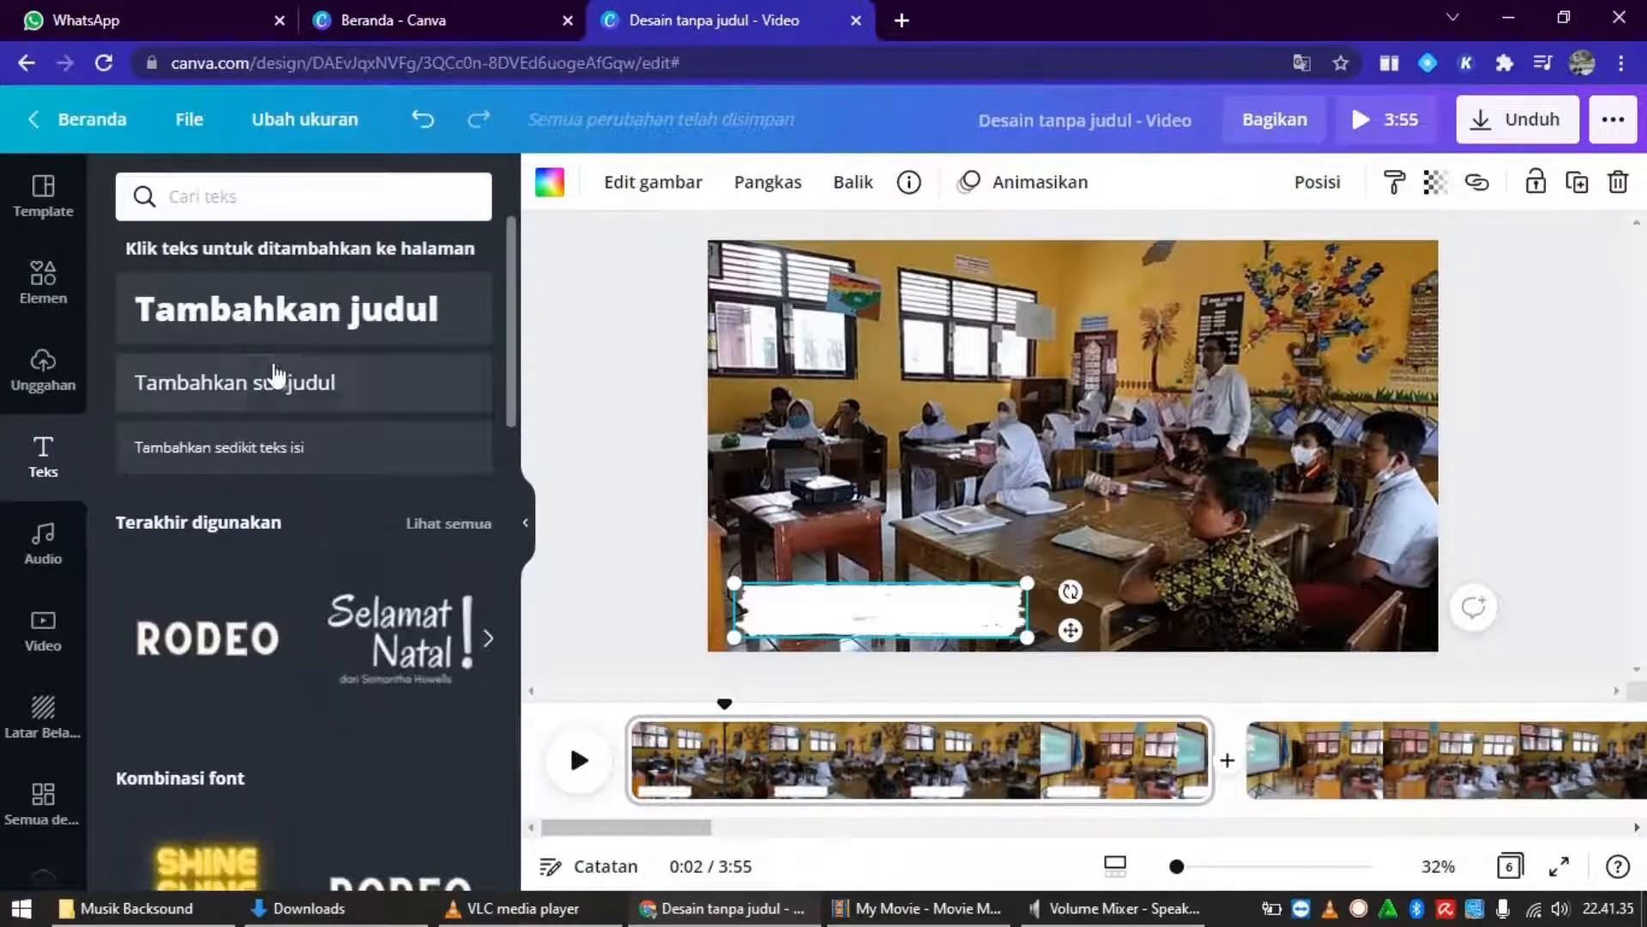
Add a subheading reading "Kegiatan Inti" and place it over the white brush stroke in the first clip.
click(275, 384)
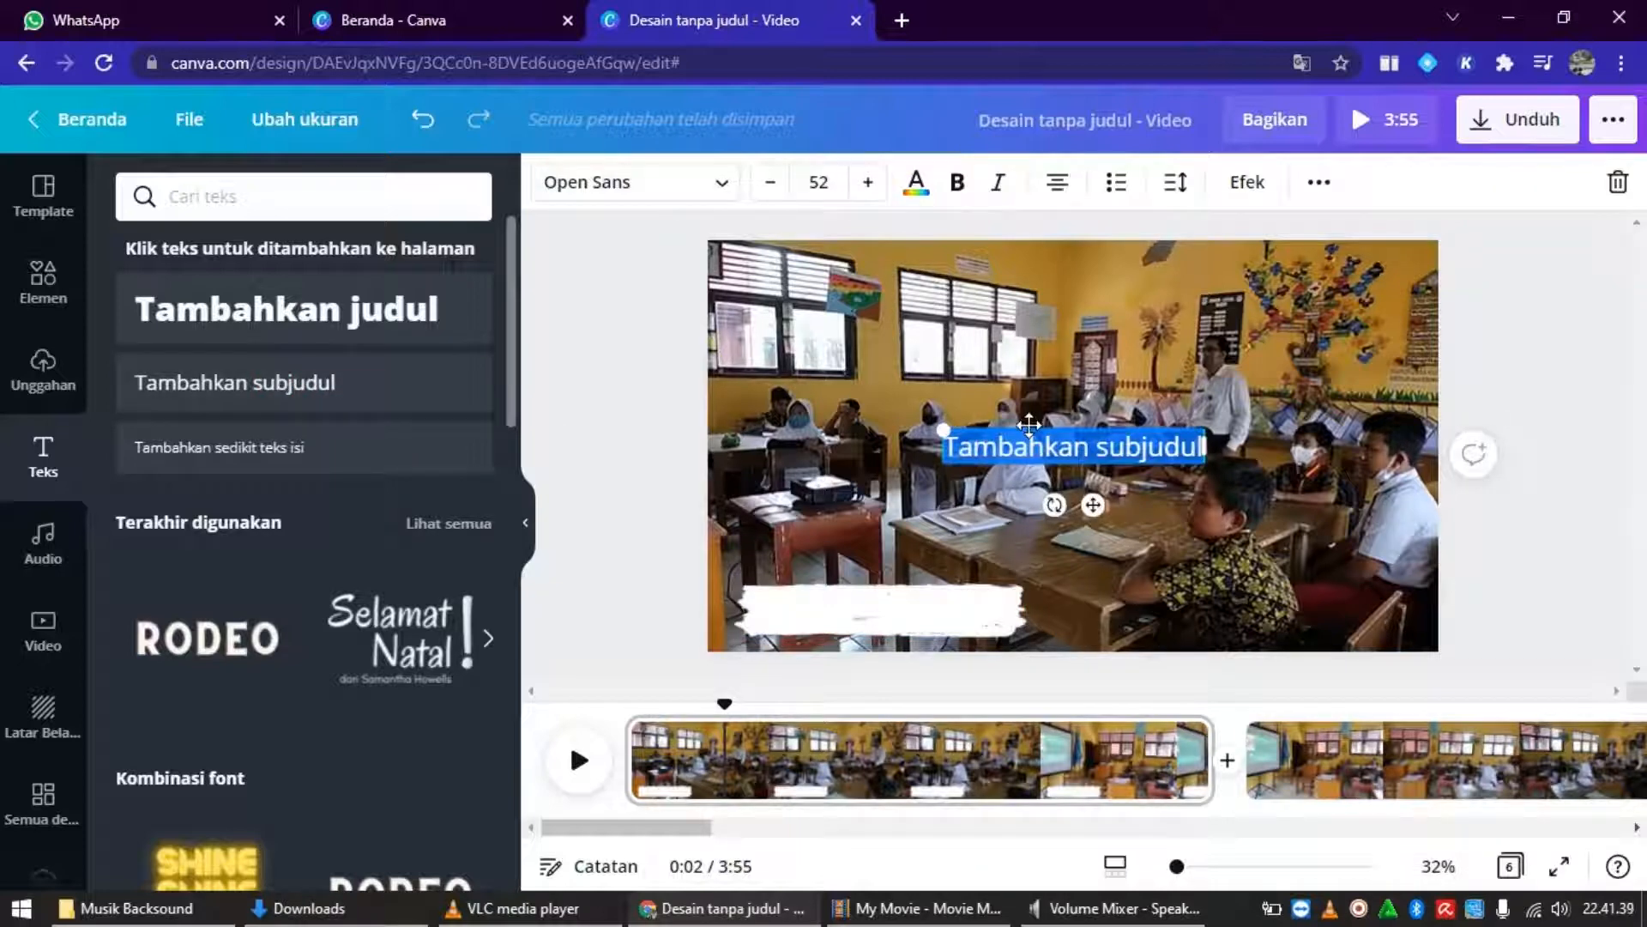
text(Kegiatan)
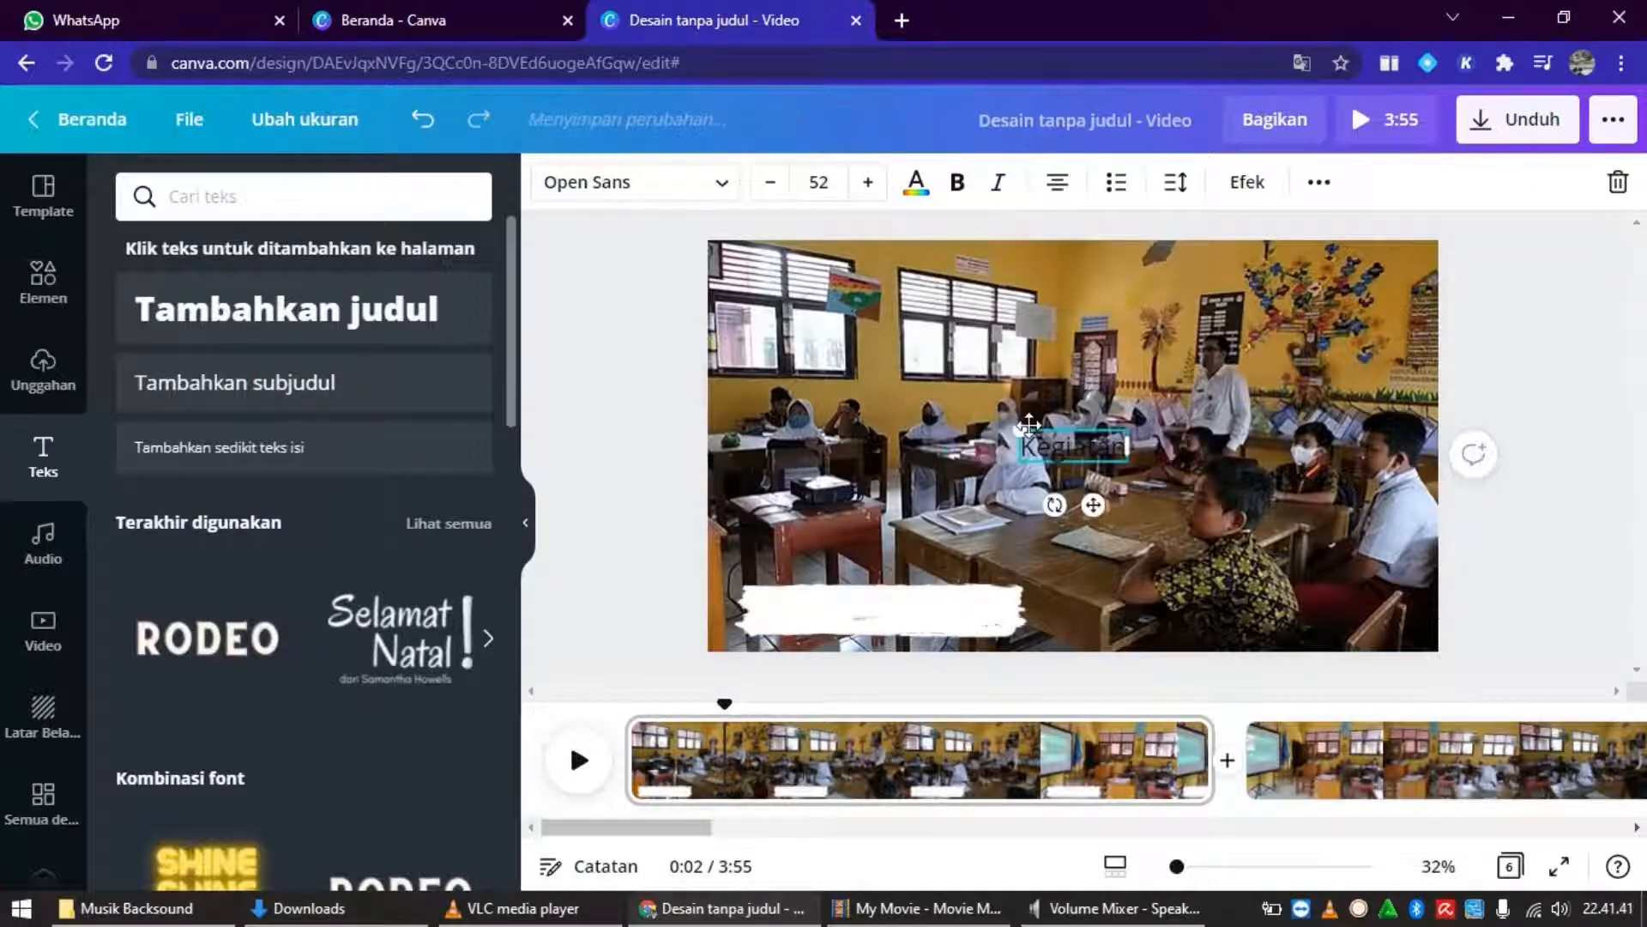
text( Inti)
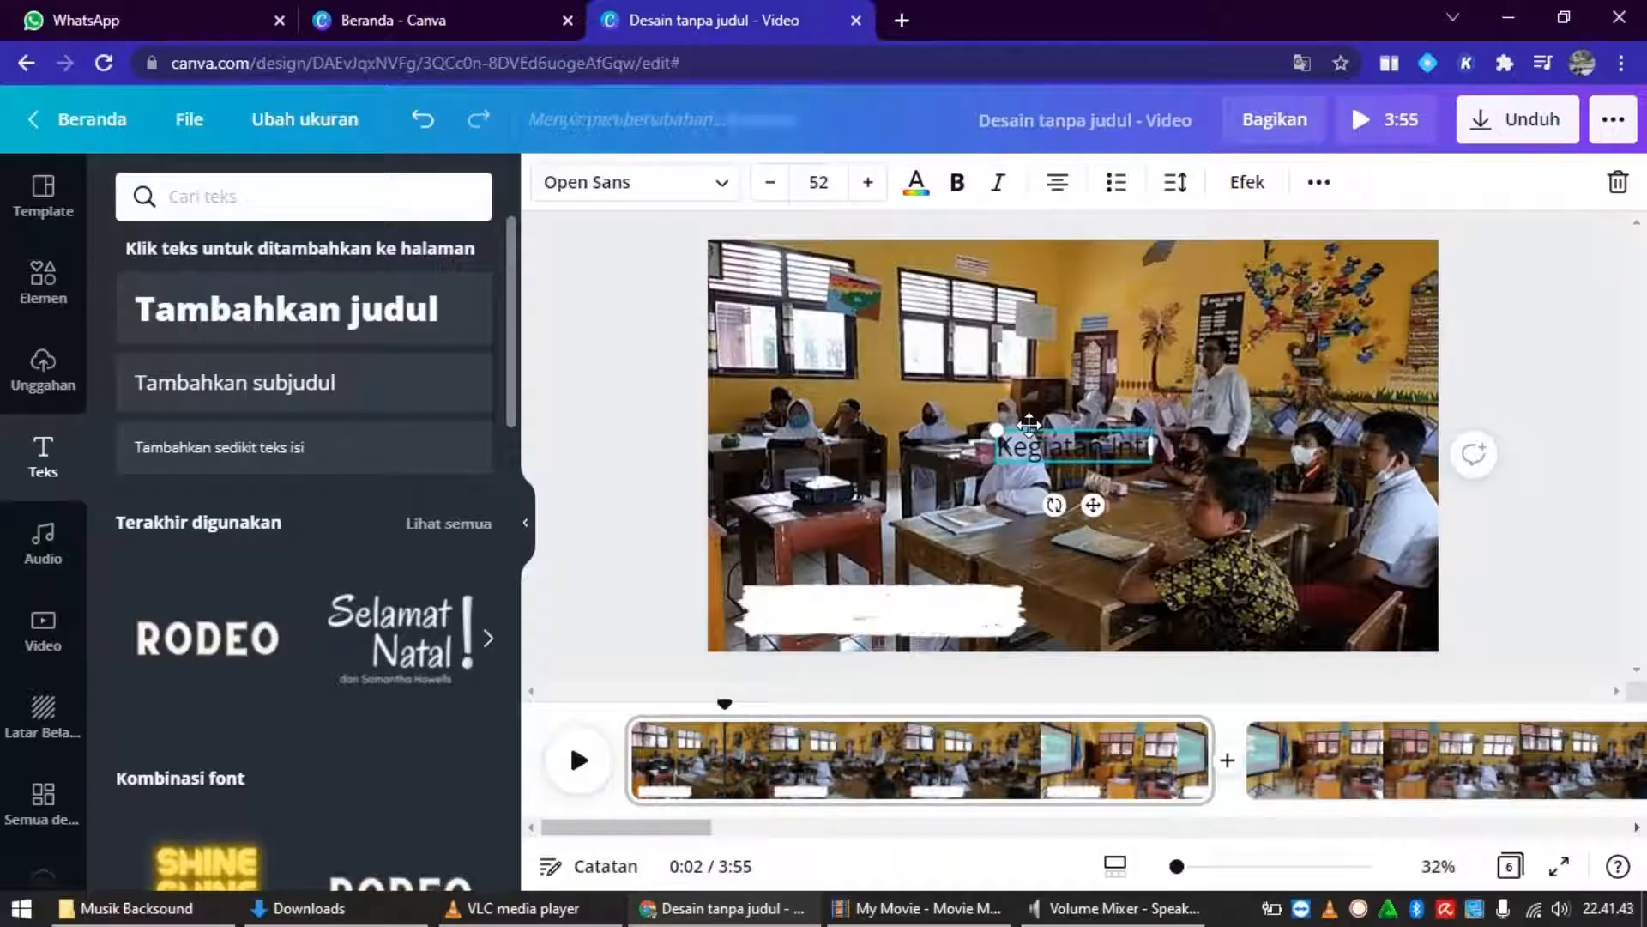
mouse_move(1091, 506)
mouse_down()
mouse_move(1041, 562)
mouse_move(883, 665)
mouse_move(914, 670)
mouse_up()
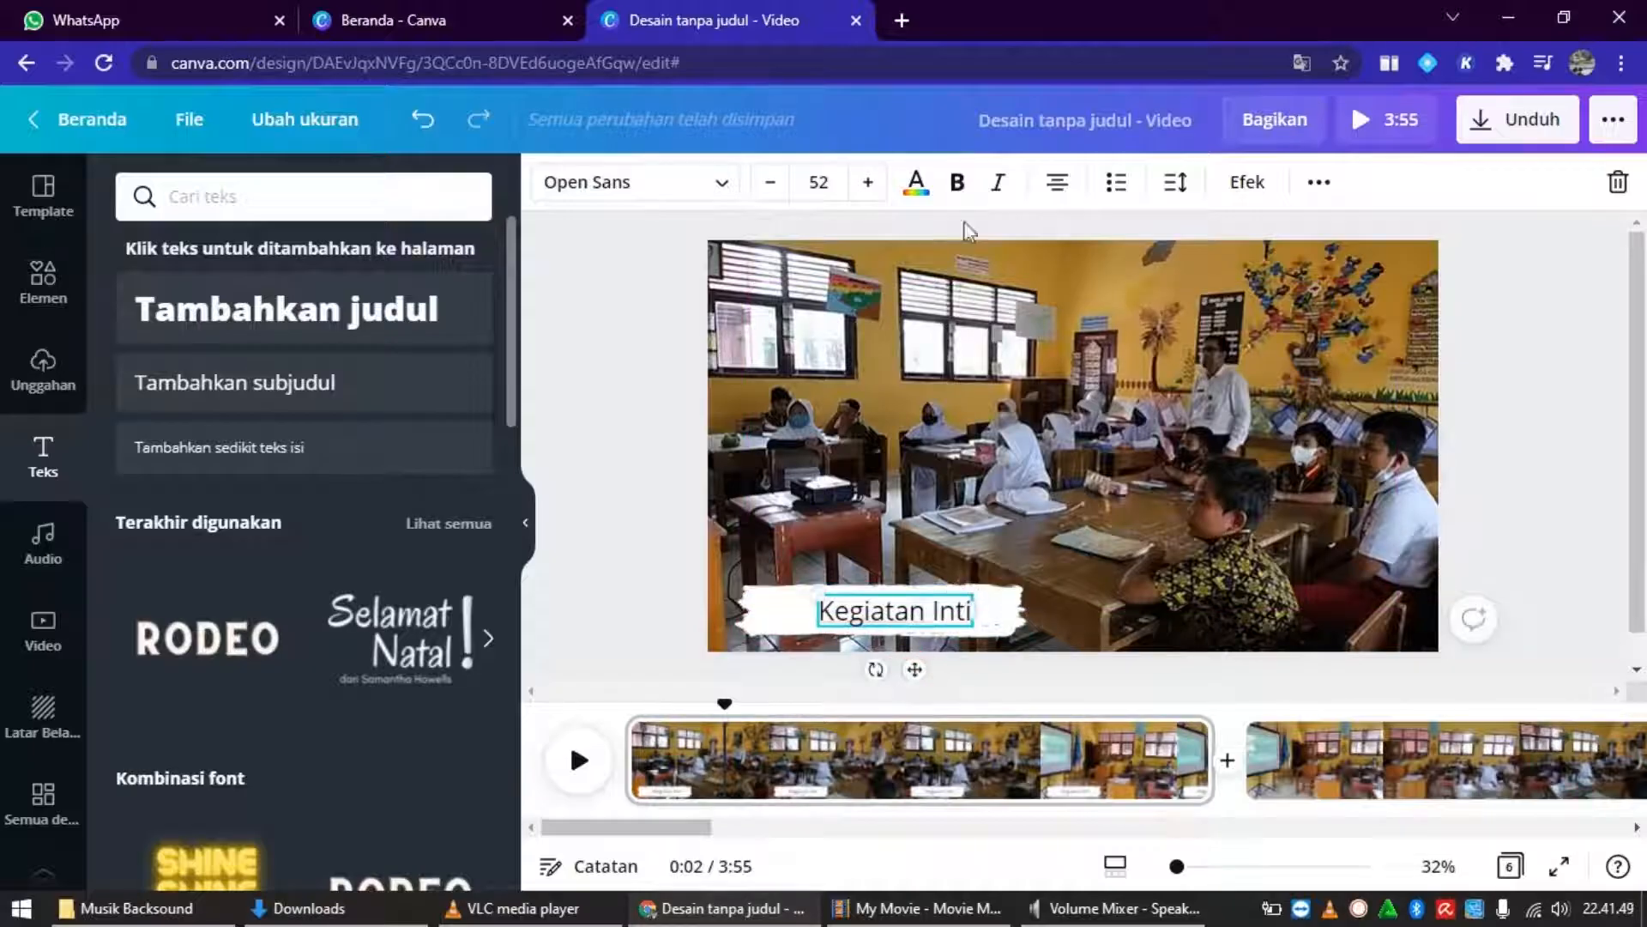
Make the whole "Kegiatan Inti" caption bold.
click(959, 189)
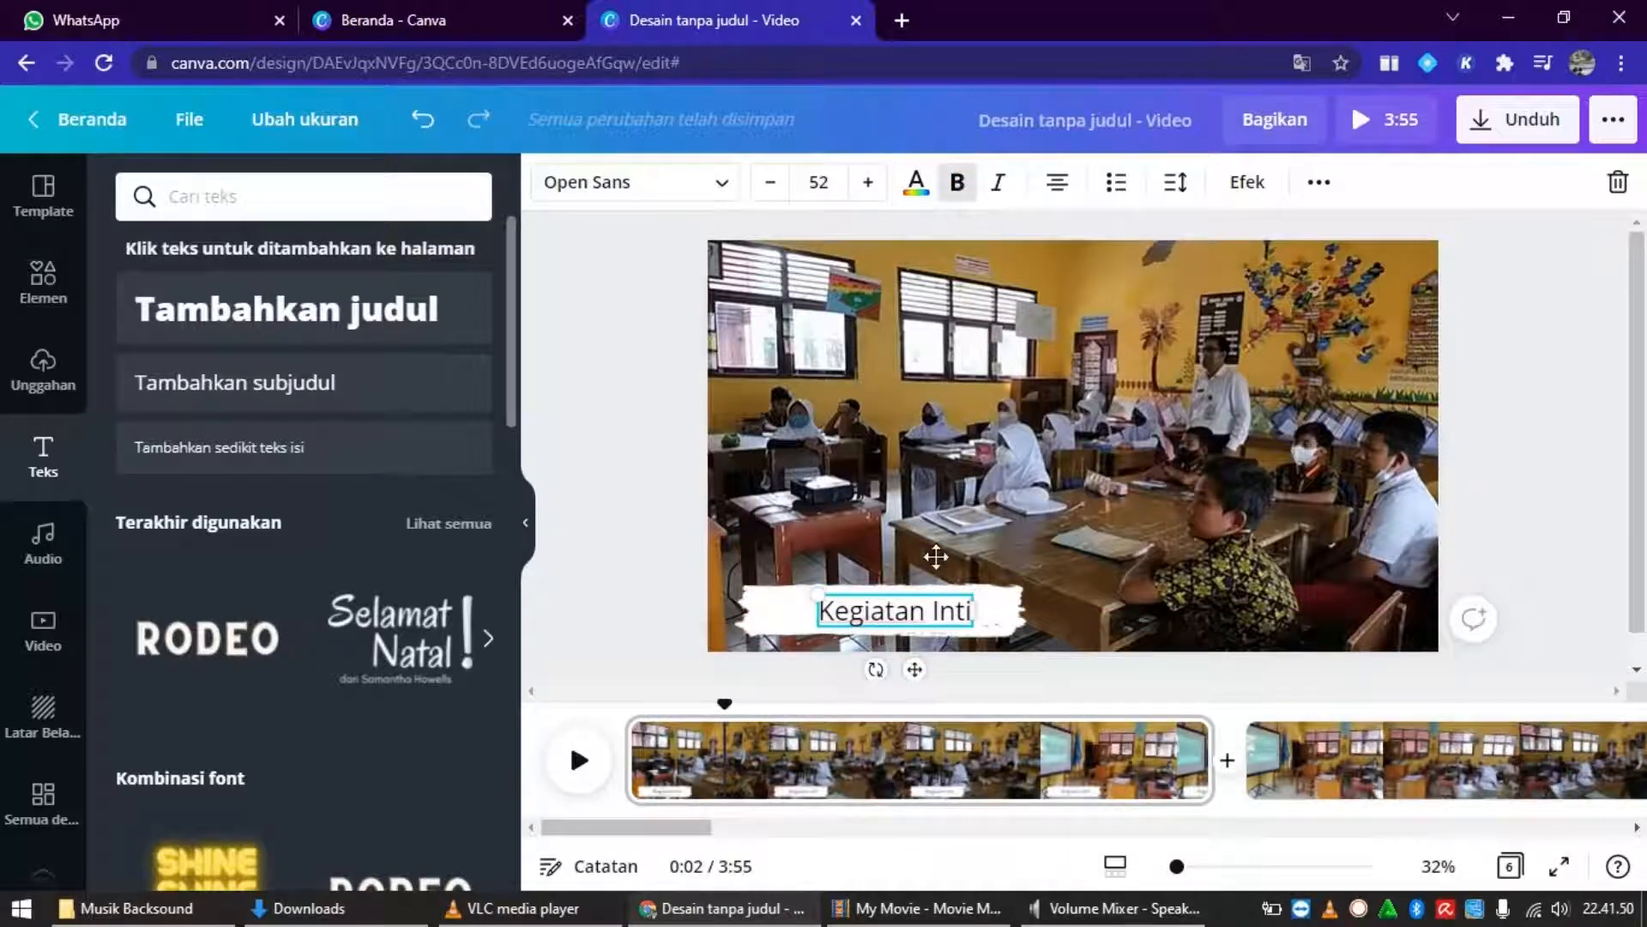
click(915, 614)
double_click(915, 614)
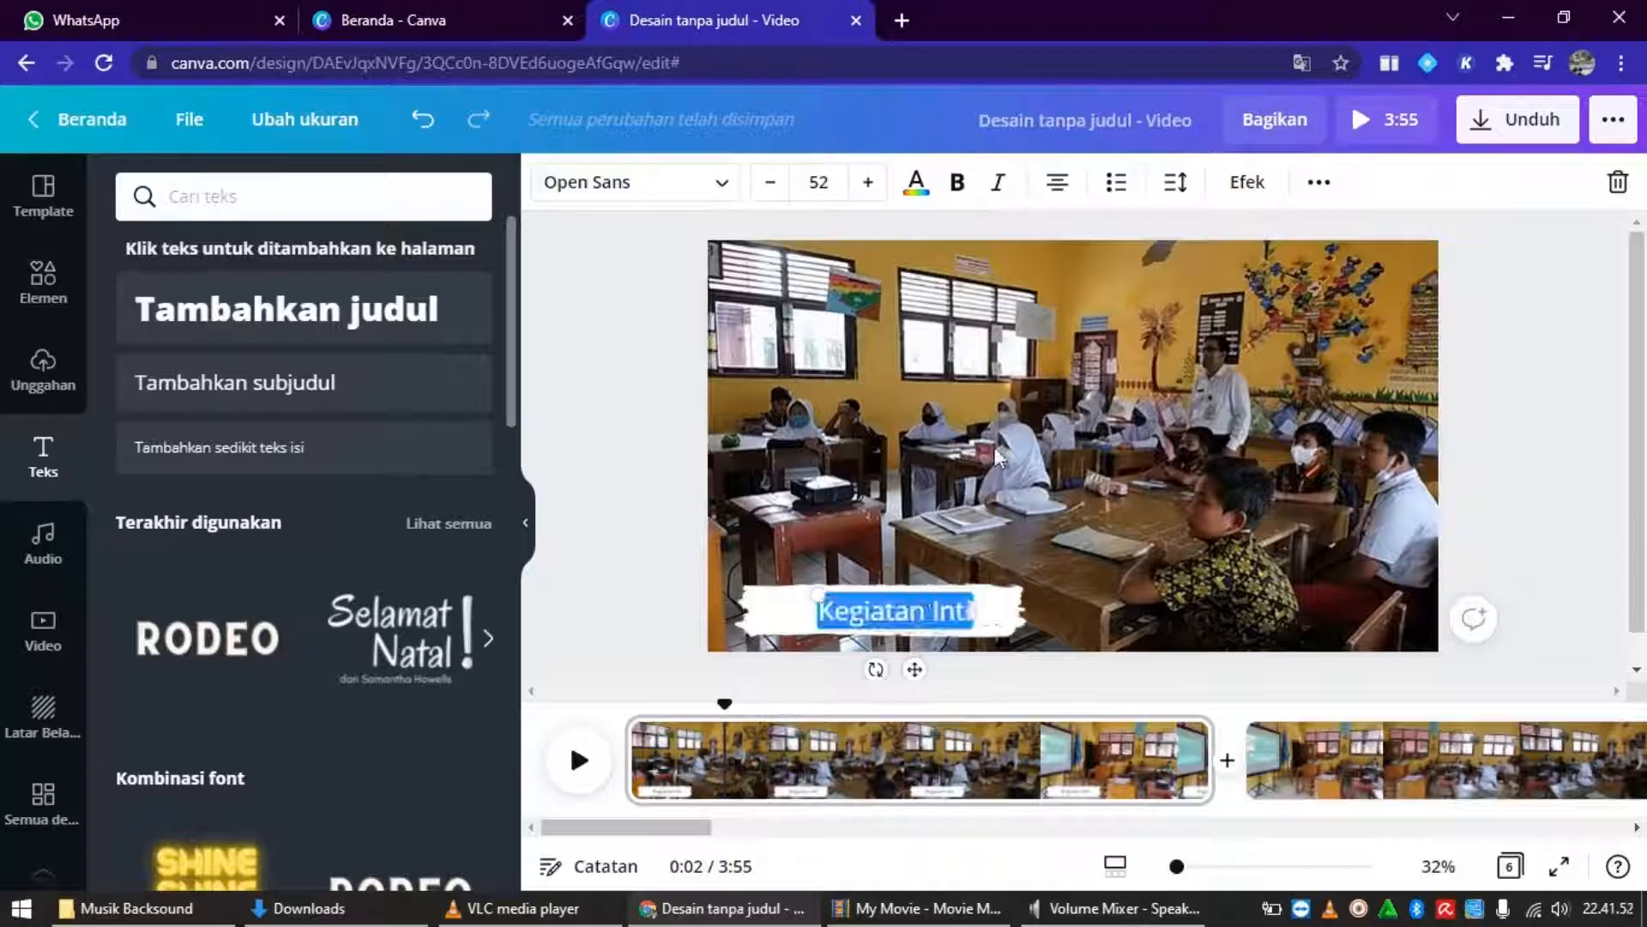
click(960, 183)
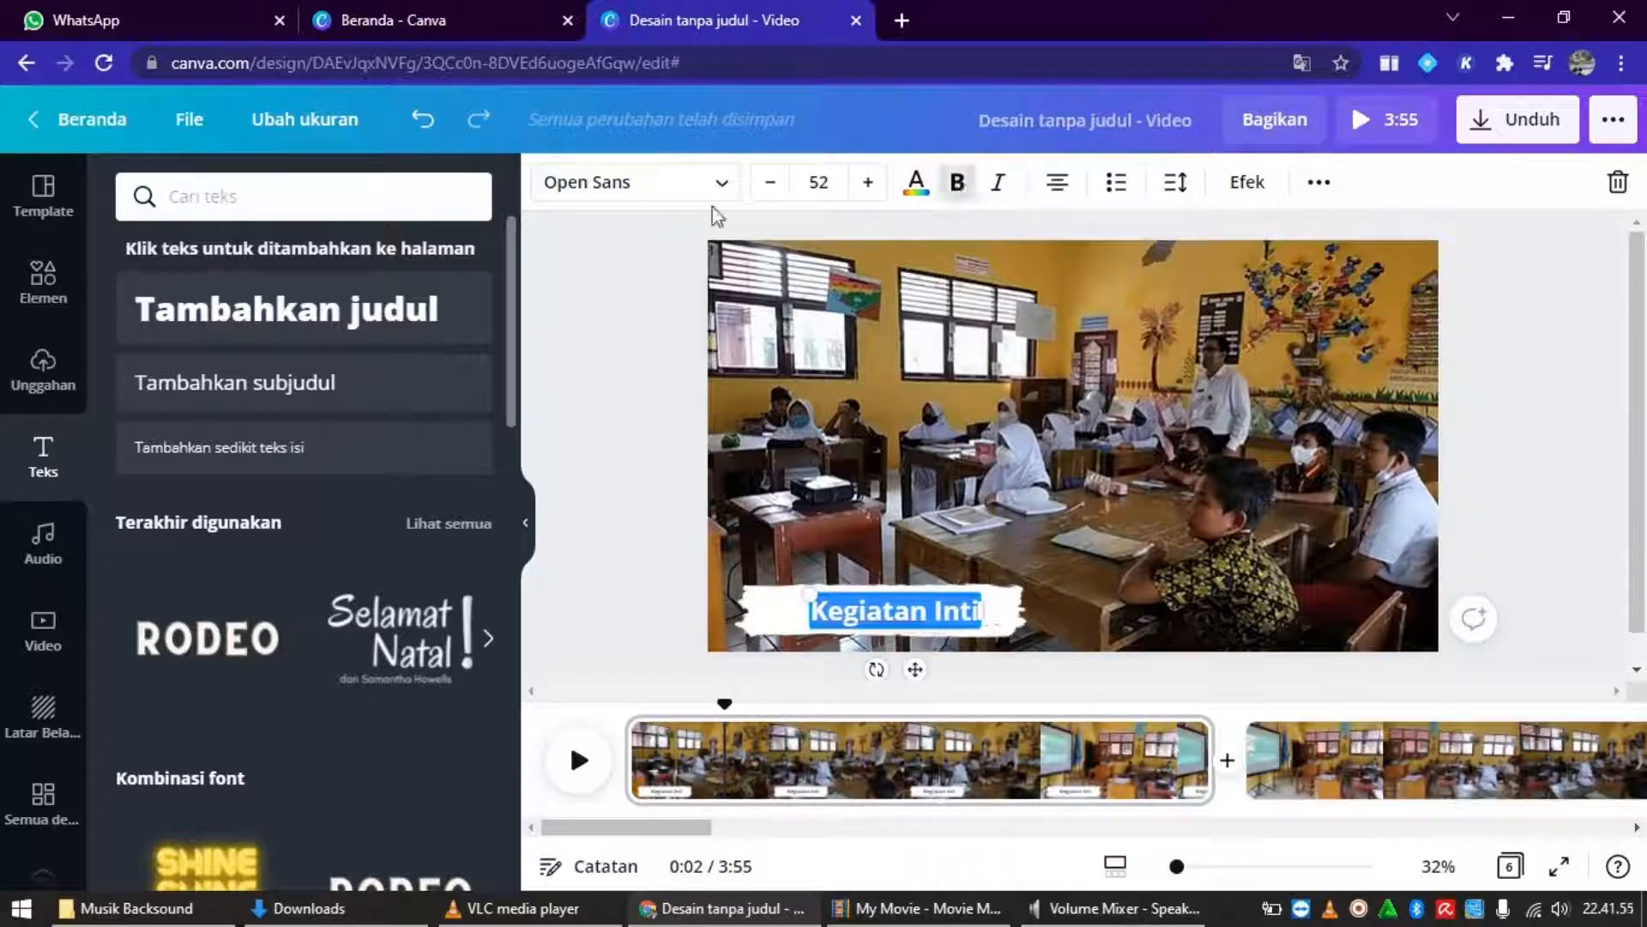
Set the "Kegiatan Inti" caption's font to Comely and shift it slightly right on the brush stroke.
click(721, 184)
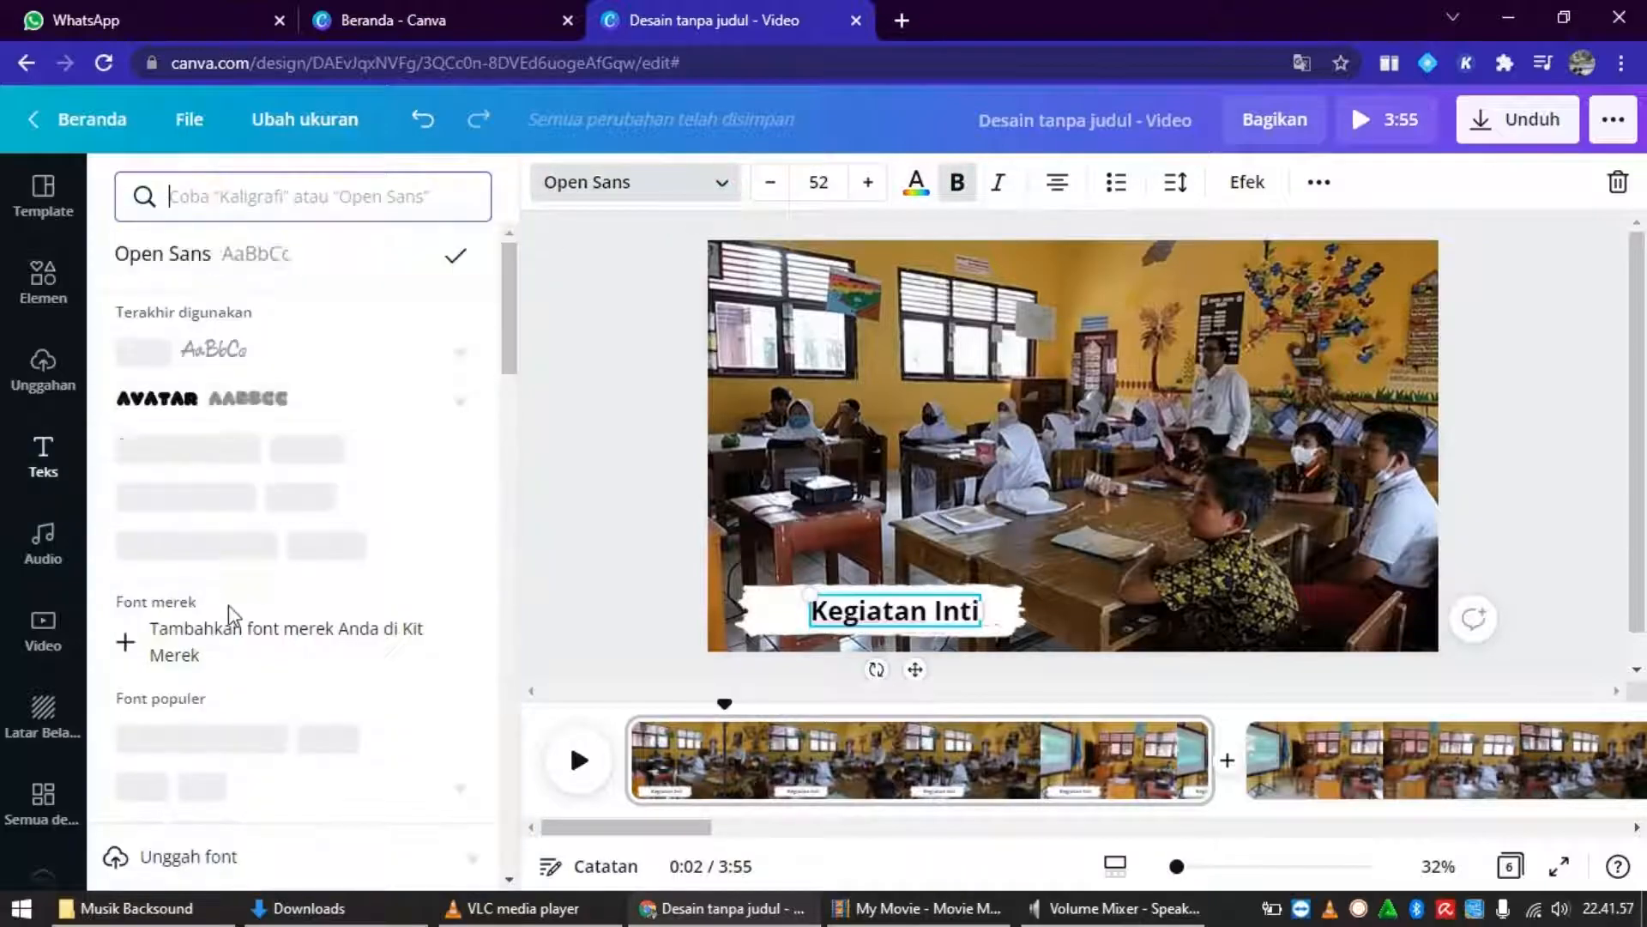
click(172, 352)
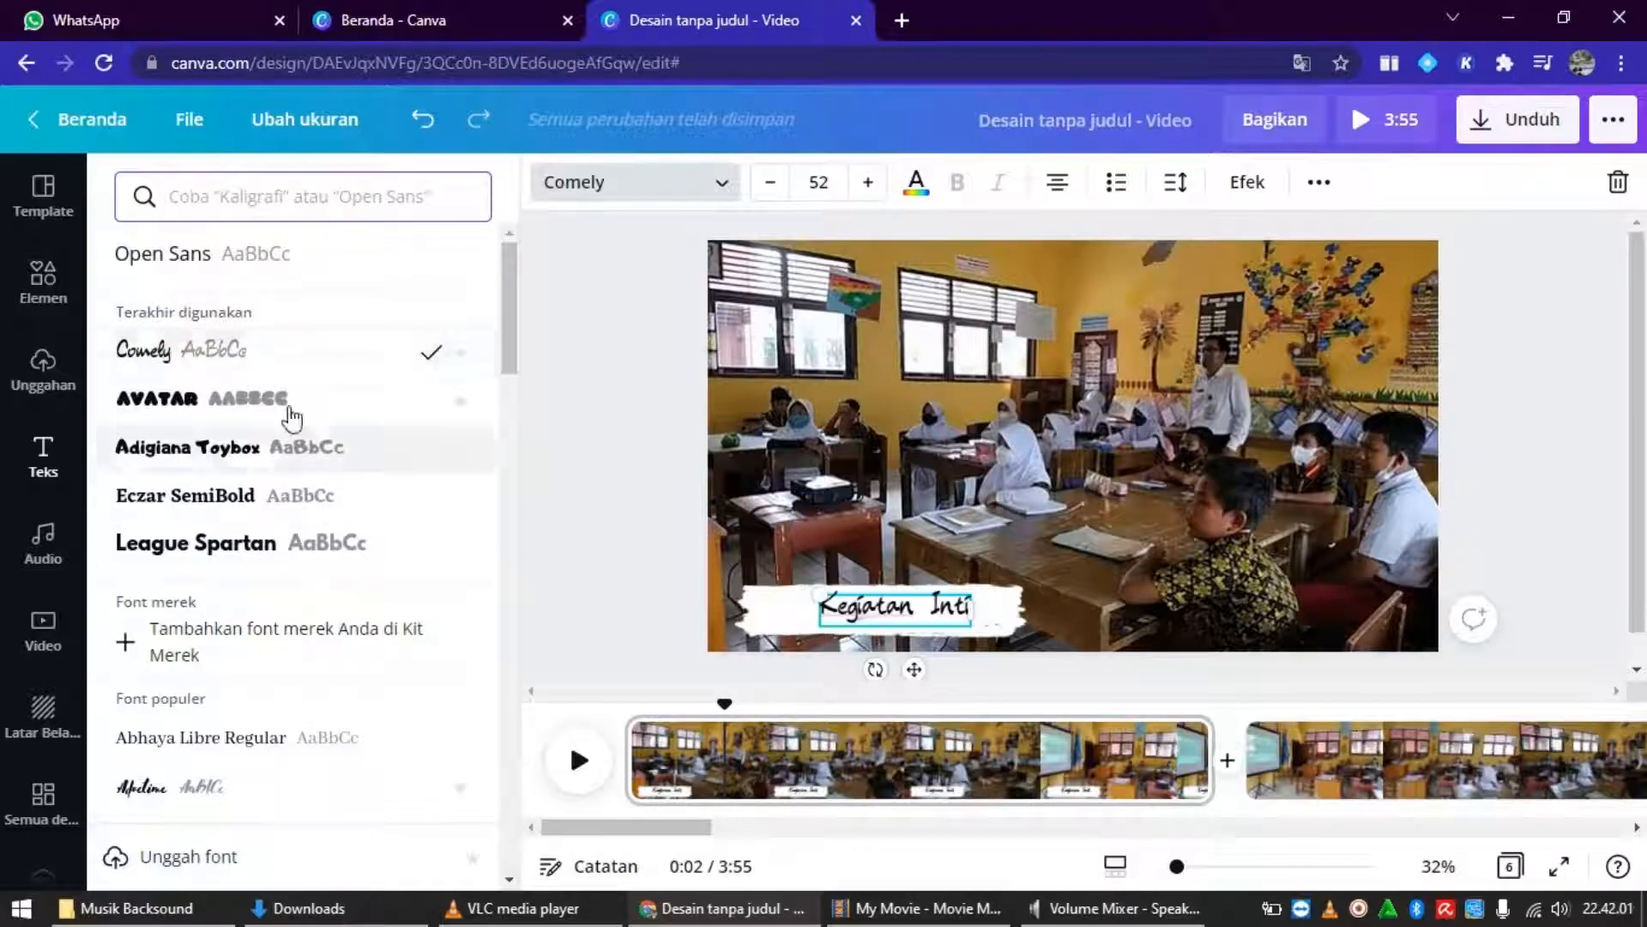
drag(919, 668, 936, 671)
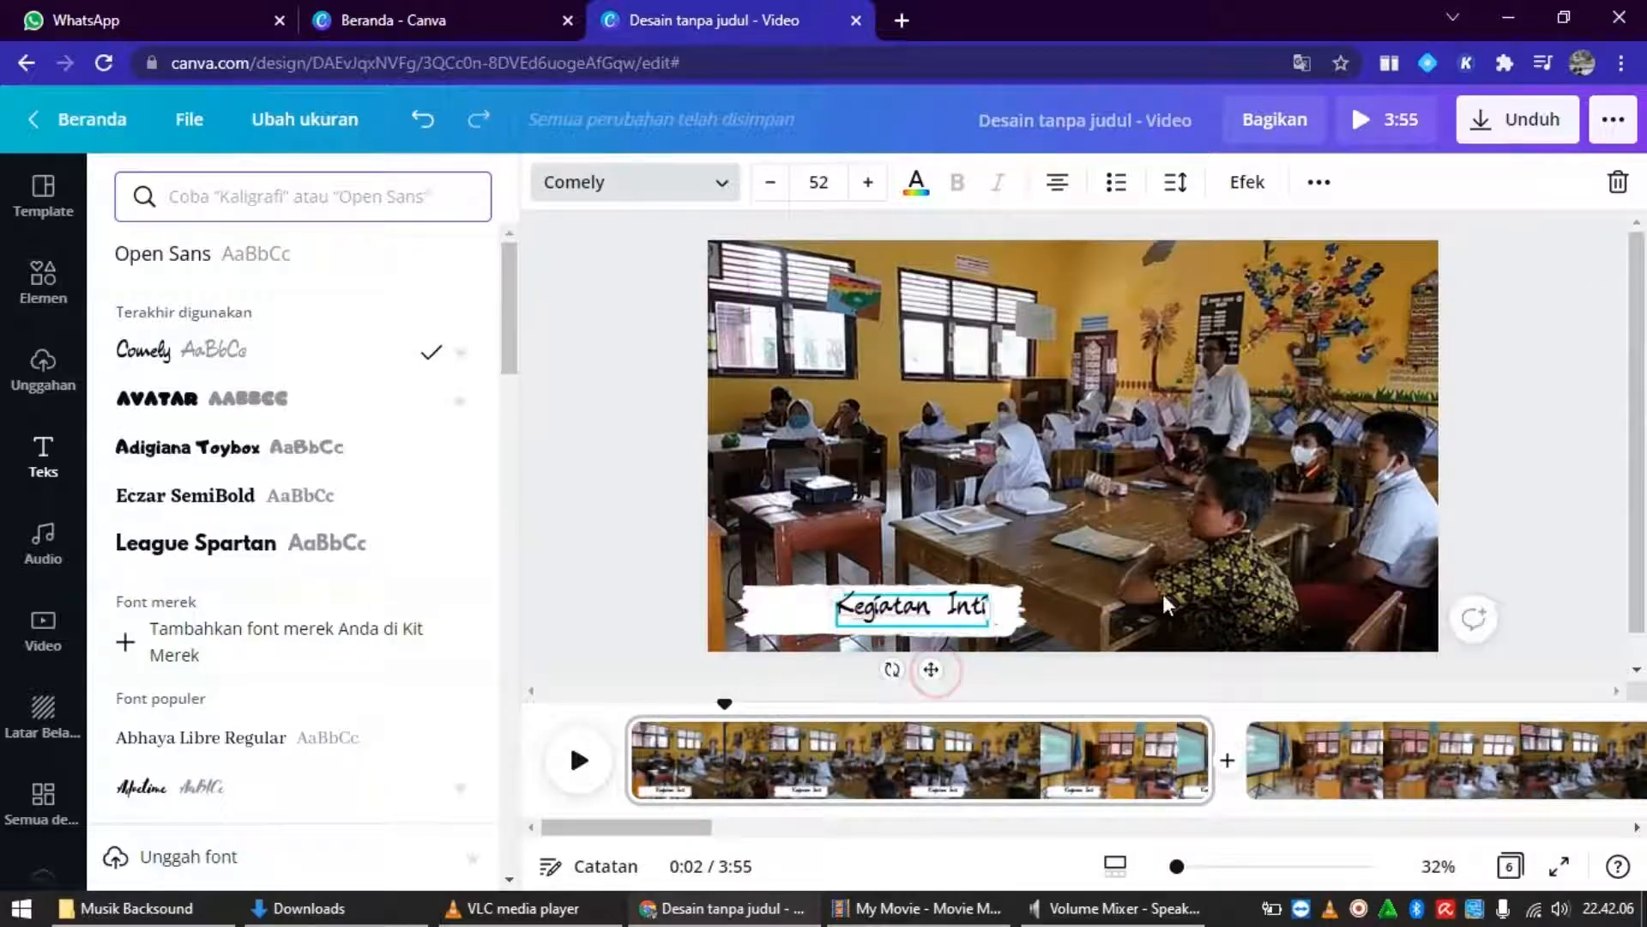
click(1258, 402)
click(1258, 400)
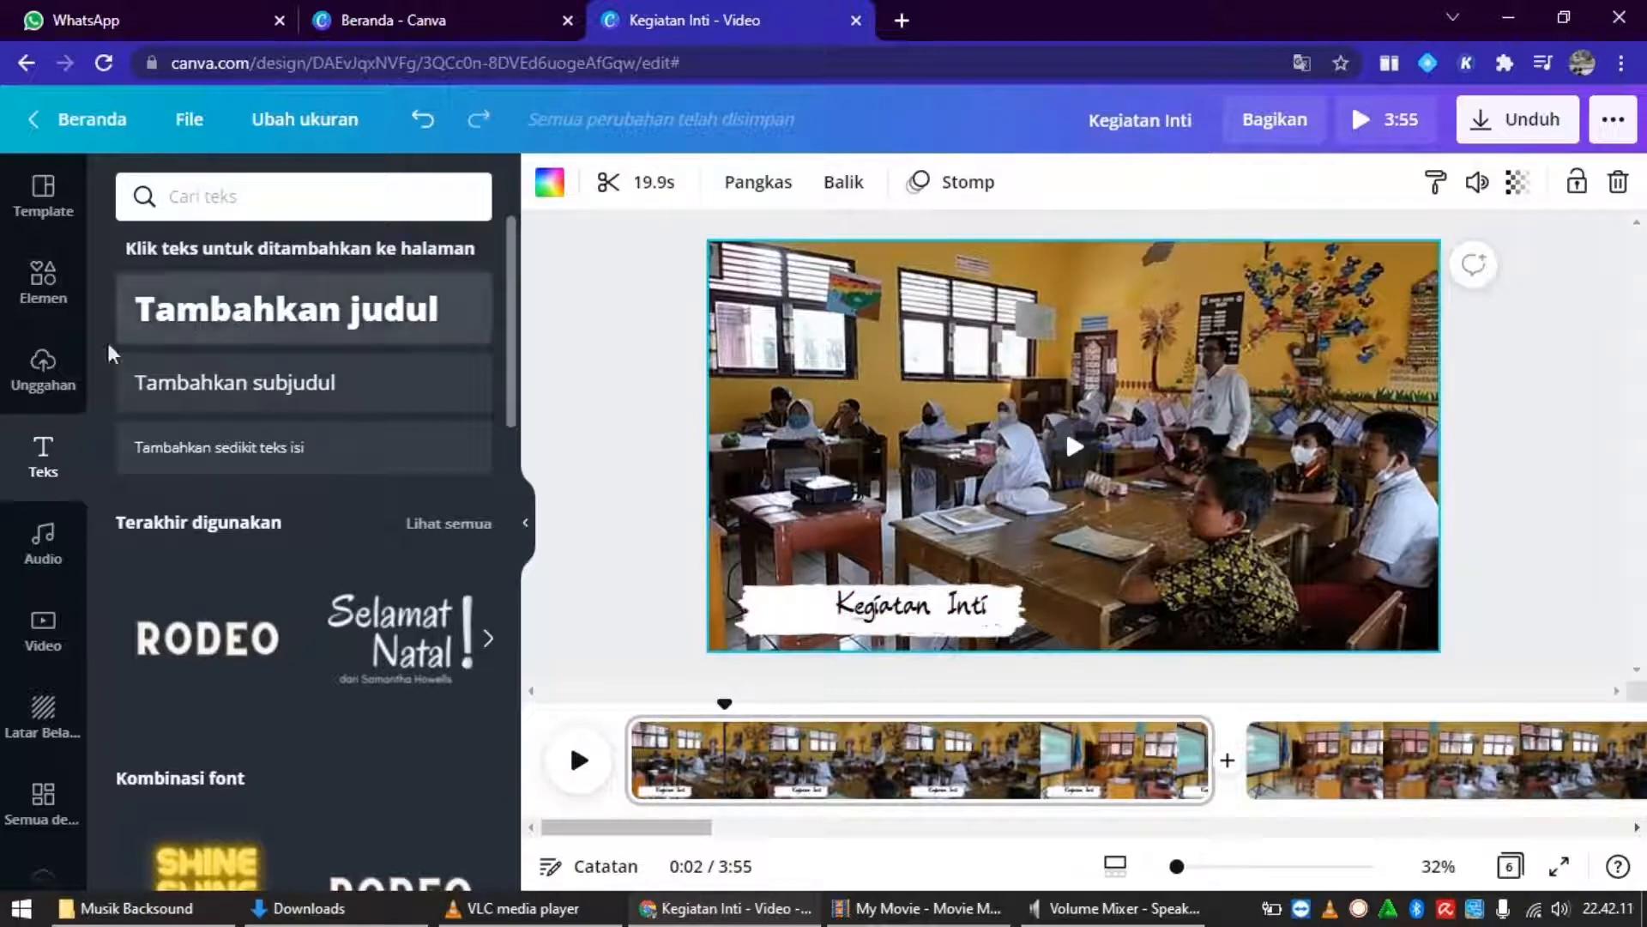
Find the blue Tut Wuri Handayani logo among the uploaded images and insert it into the first clip.
click(42, 369)
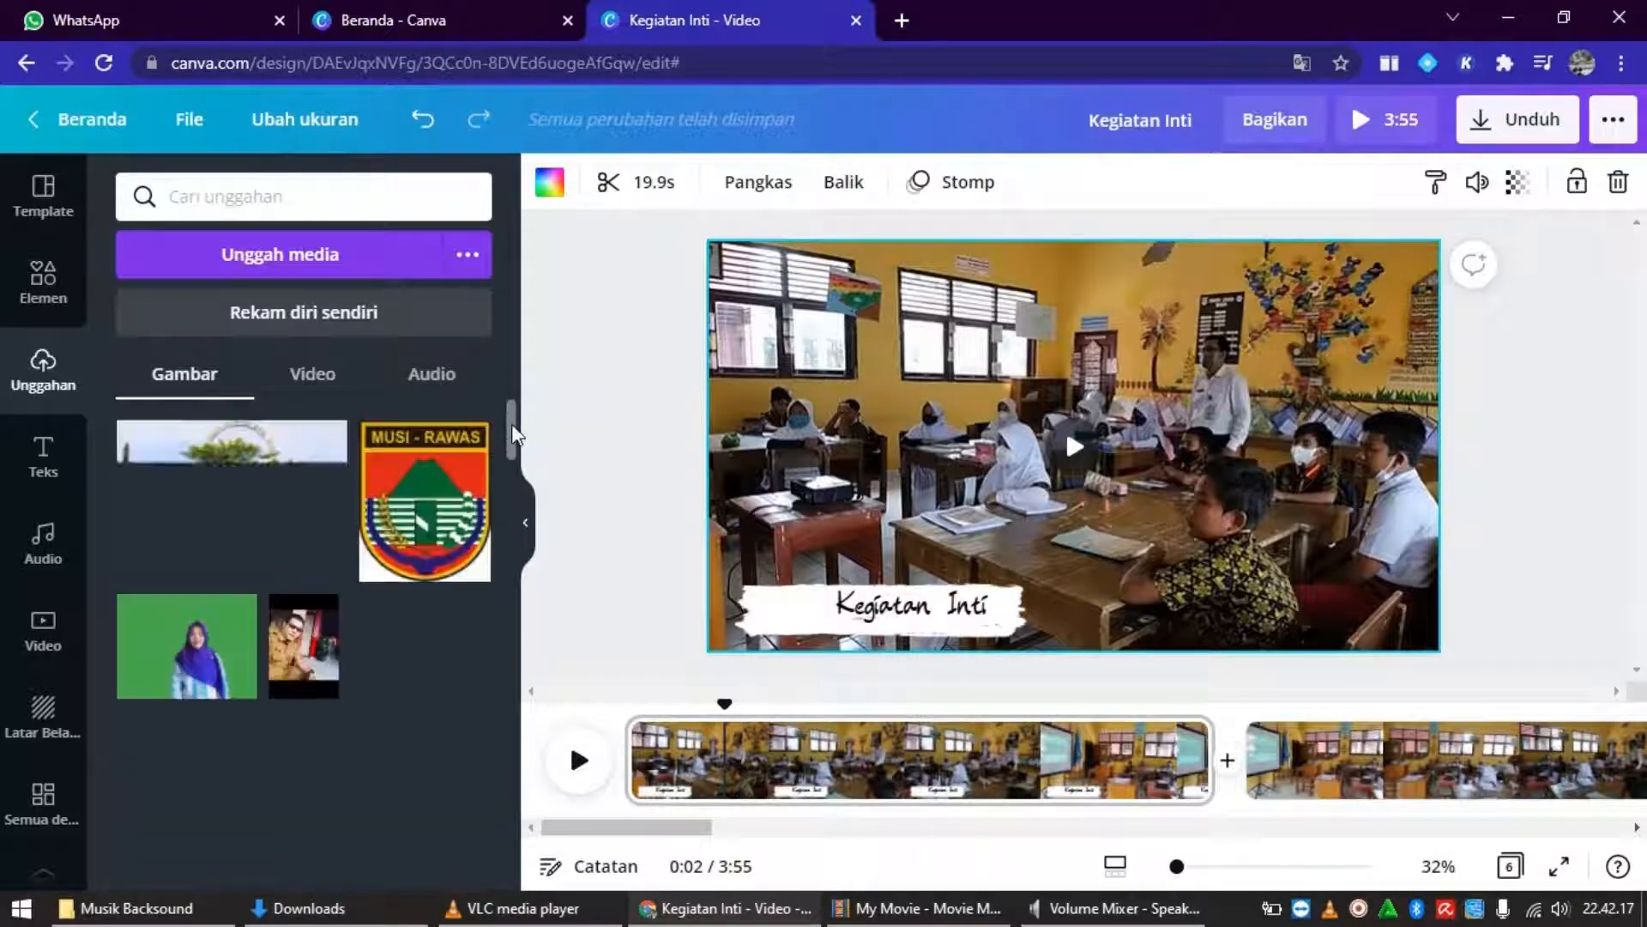
drag(509, 429, 526, 881)
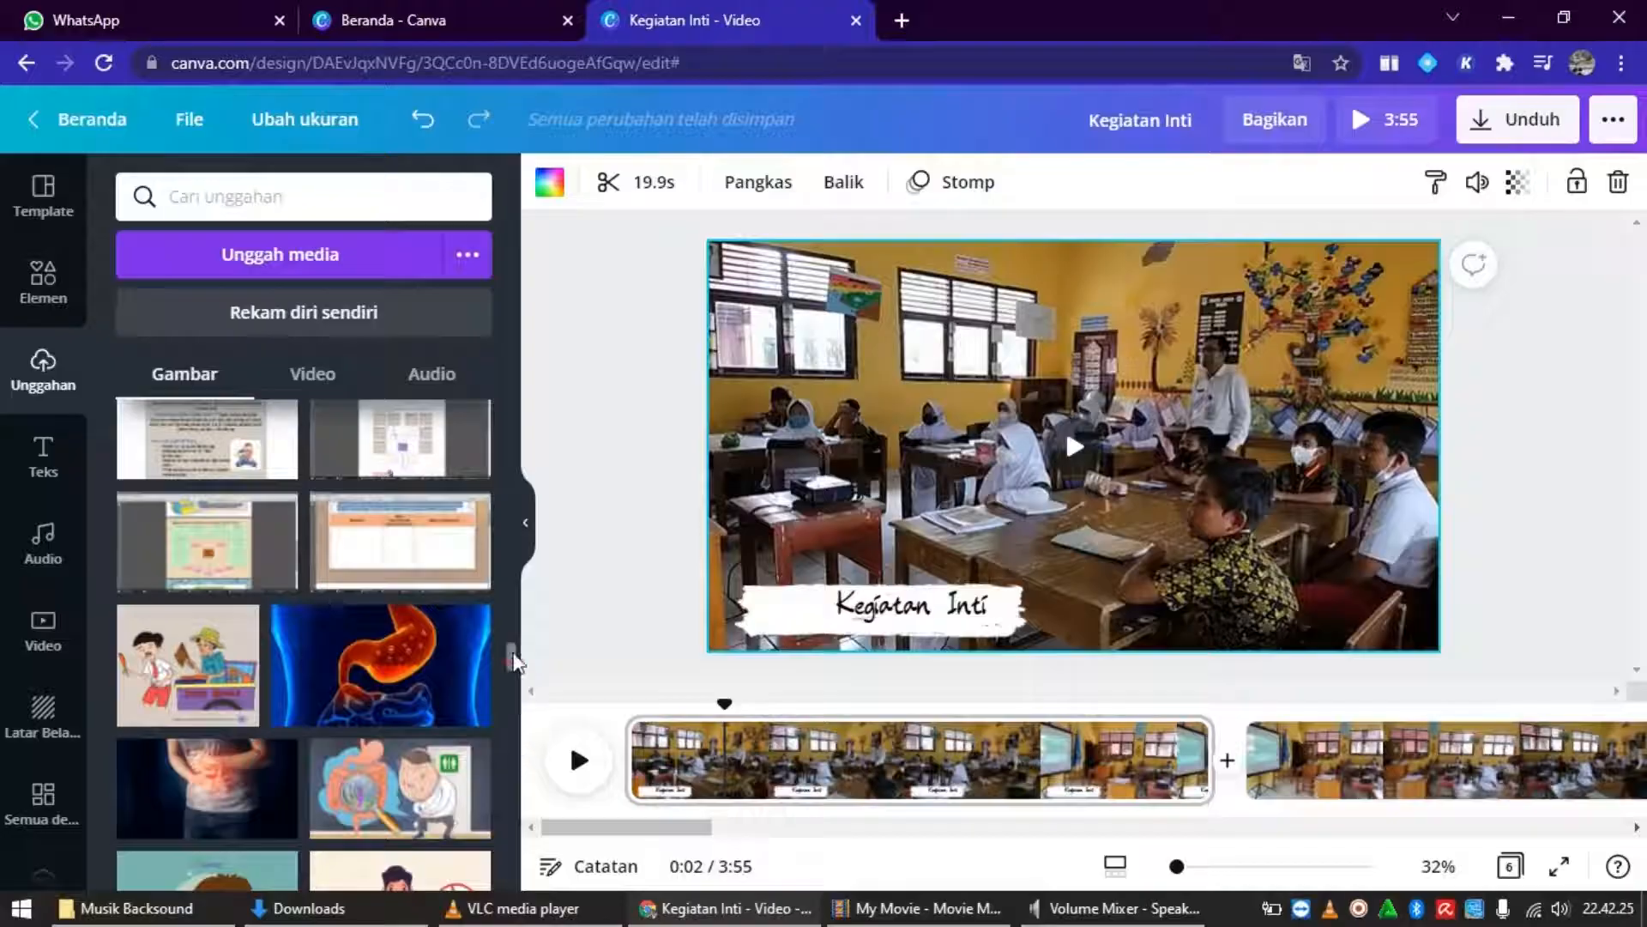
drag(515, 660, 517, 869)
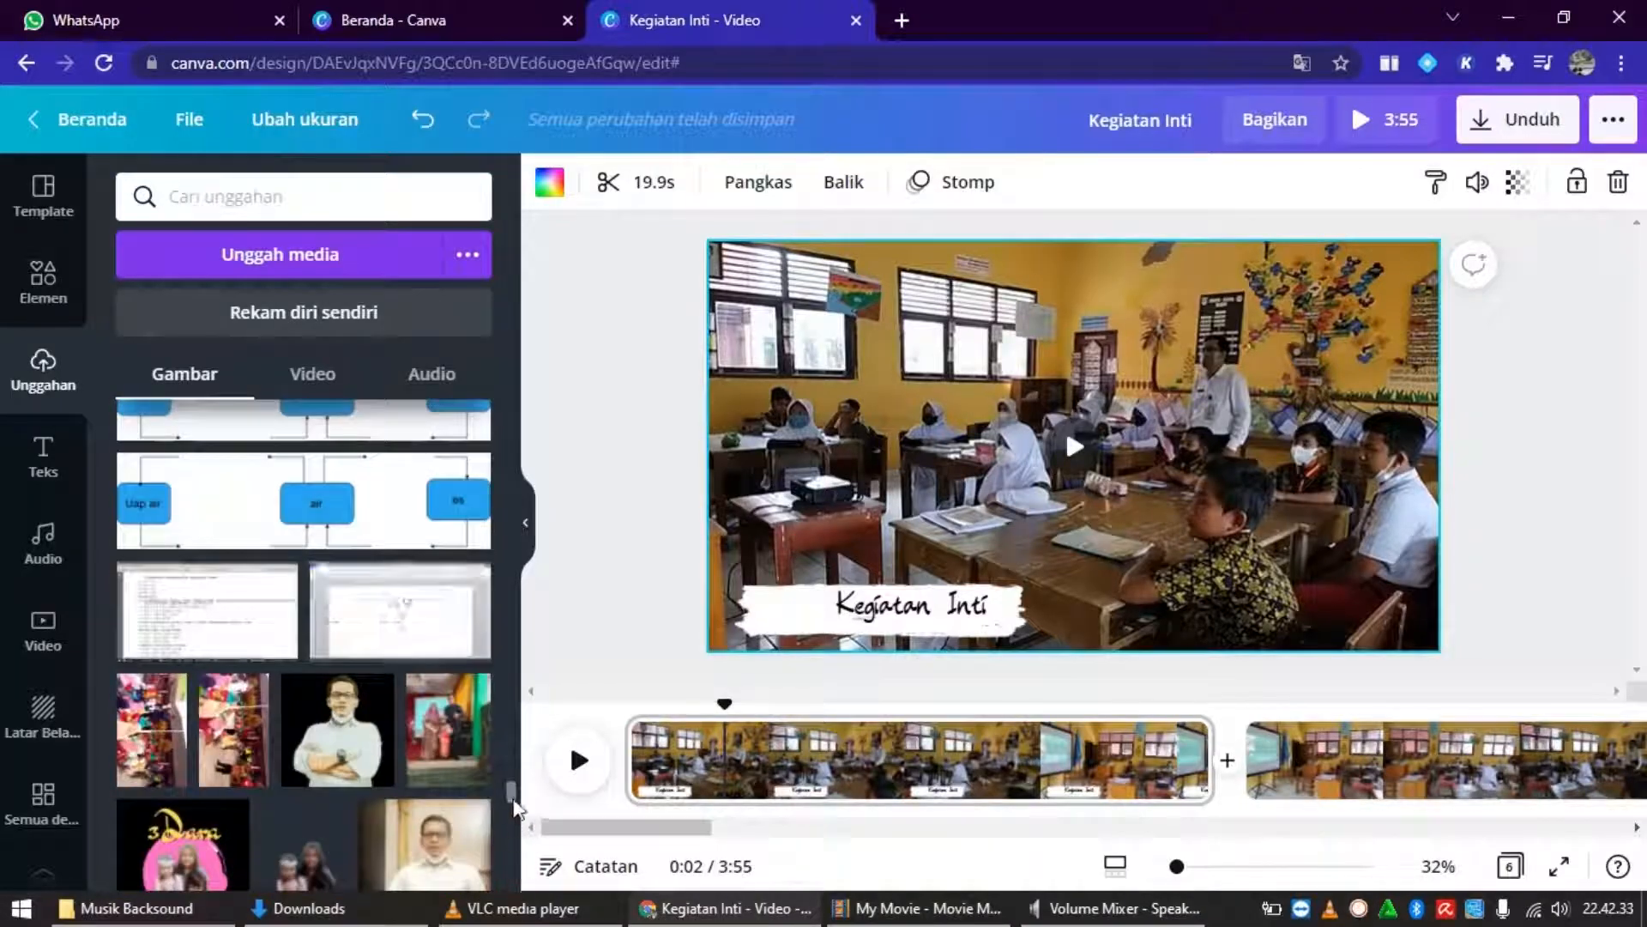
mouse_move(515, 807)
mouse_down()
mouse_move(515, 836)
mouse_move(512, 816)
mouse_up()
click(344, 592)
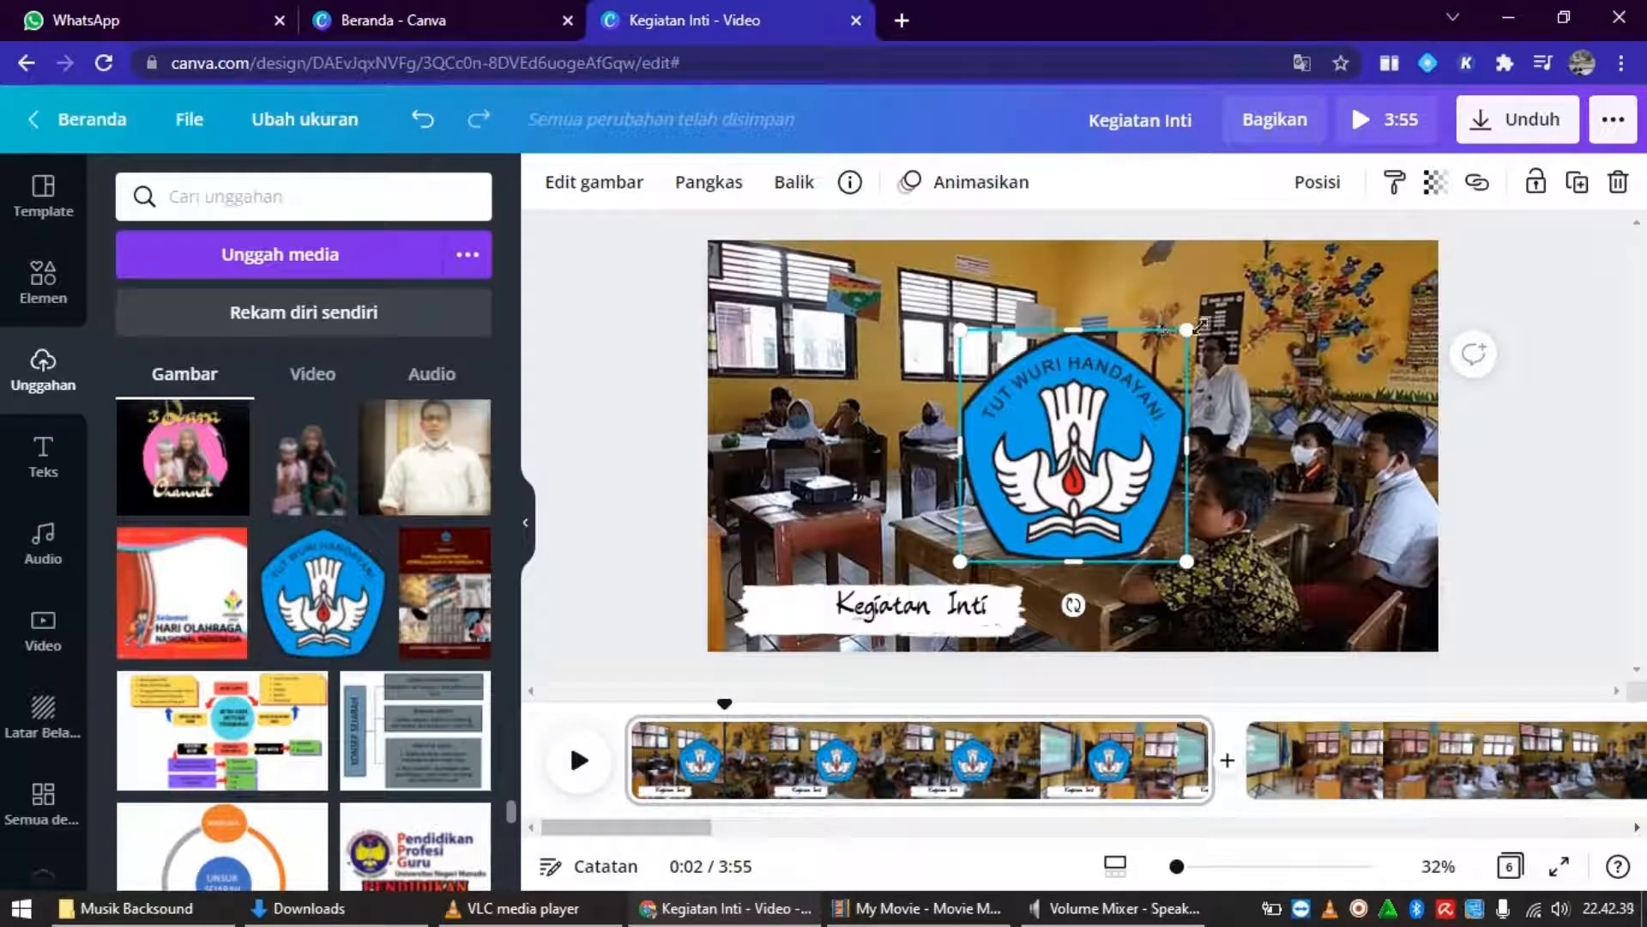
Shrink the Tut Wuri Handayani logo to about the brush stroke's height and place it at the stroke's left end.
drag(1187, 331, 1004, 519)
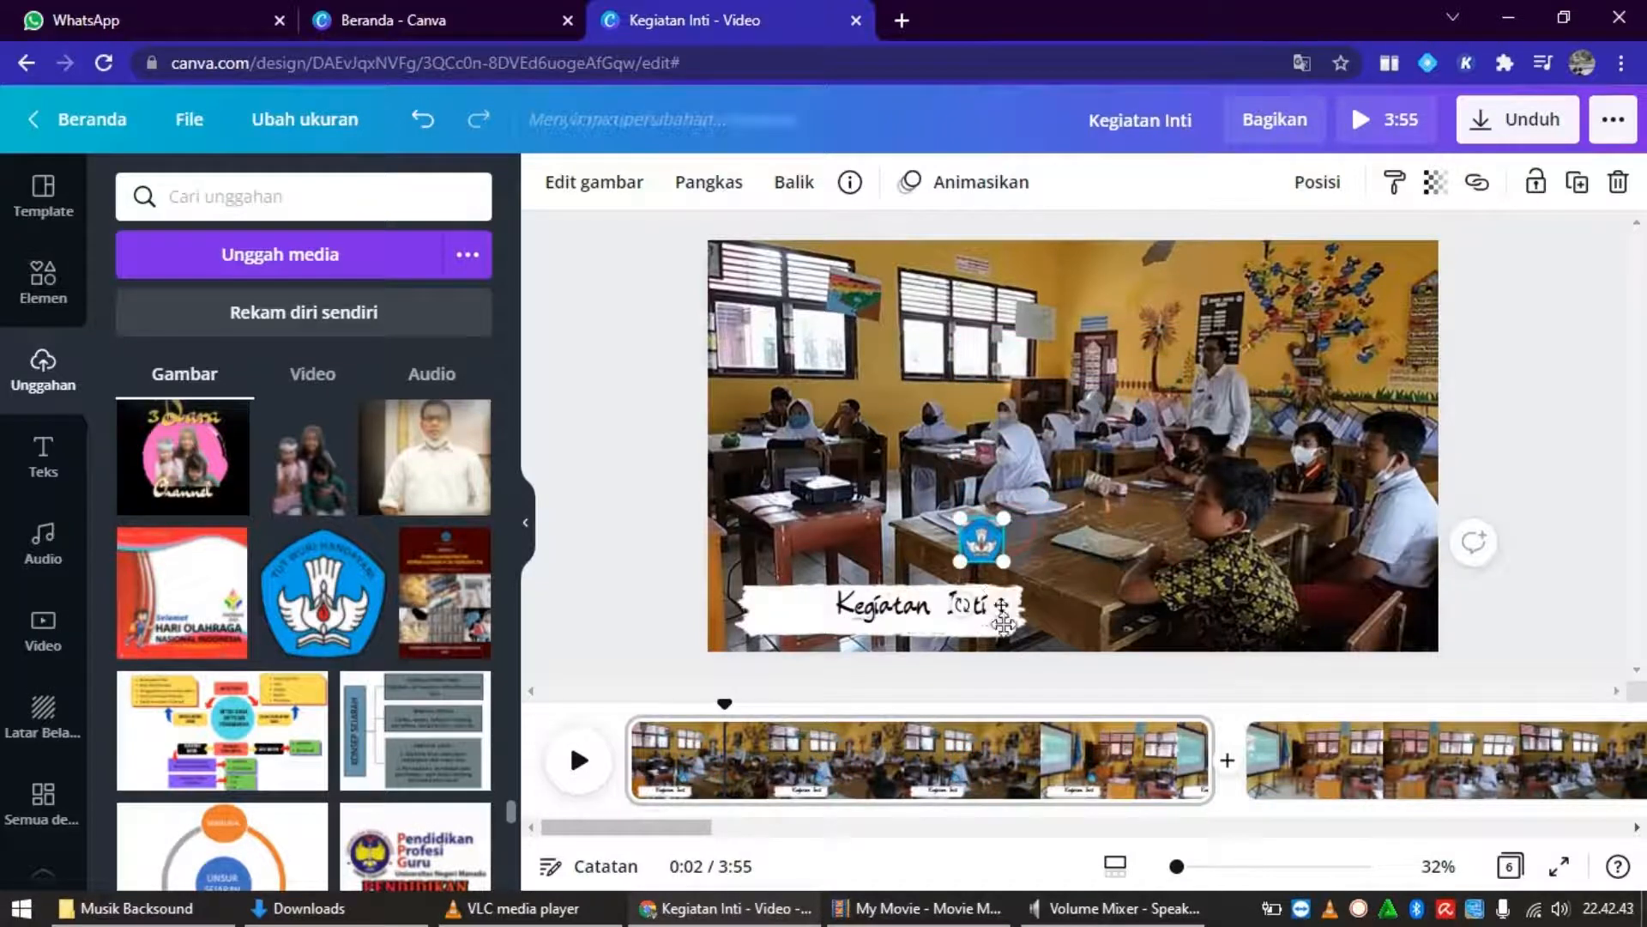
drag(1004, 598, 793, 679)
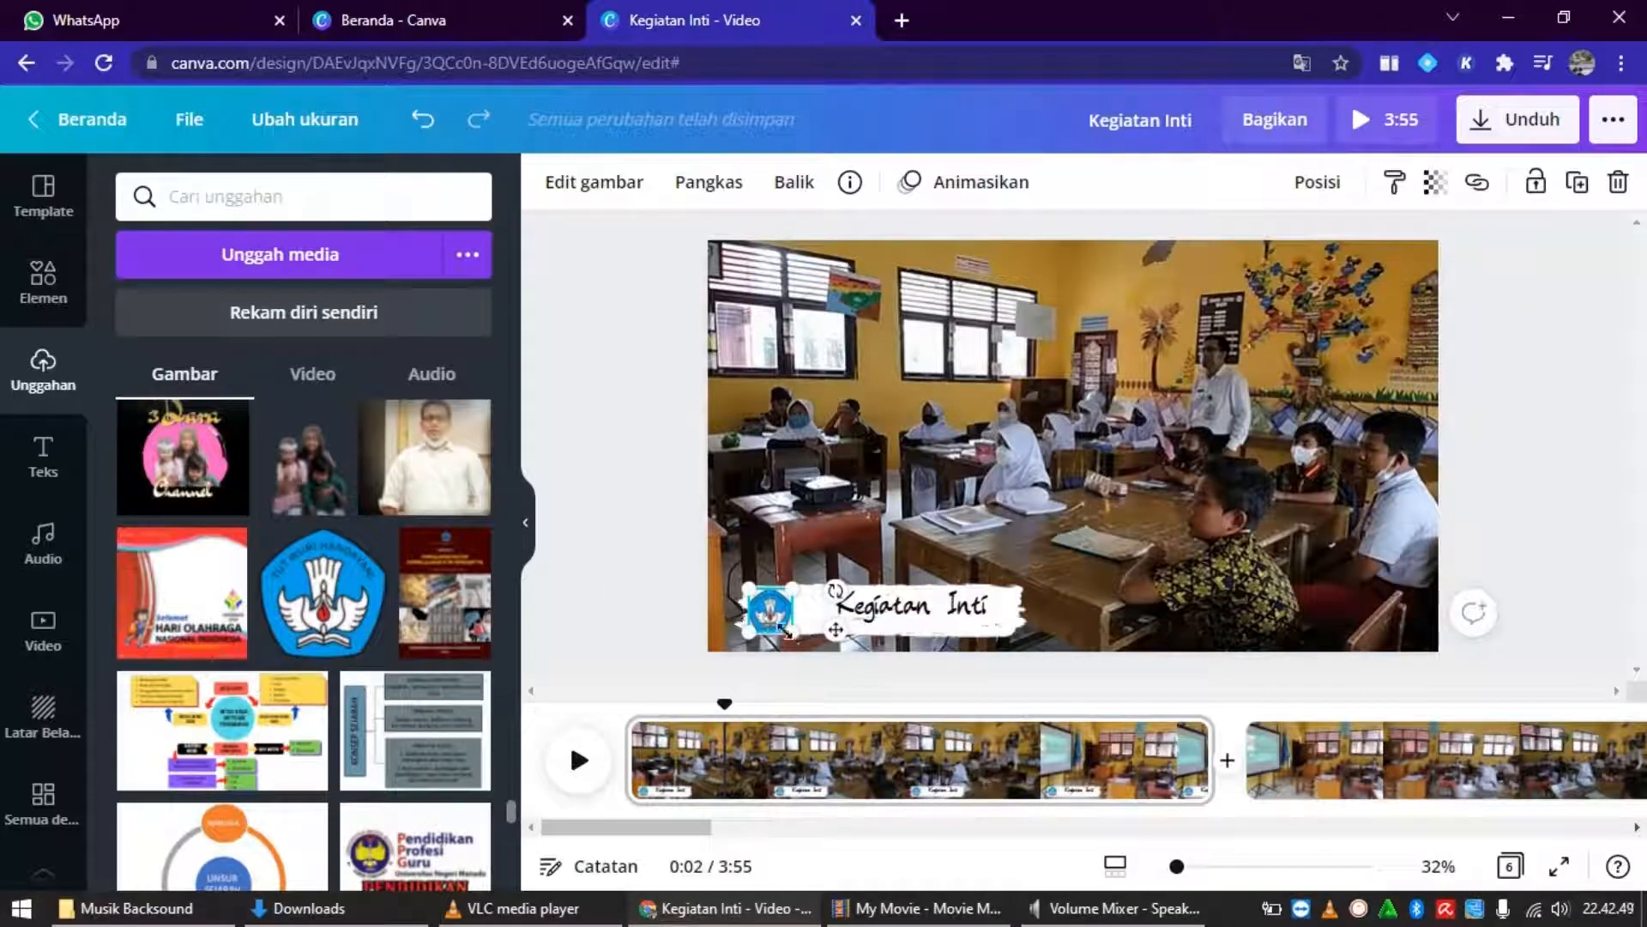
mouse_move(775, 611)
mouse_down()
mouse_move(750, 605)
mouse_move(784, 634)
mouse_up()
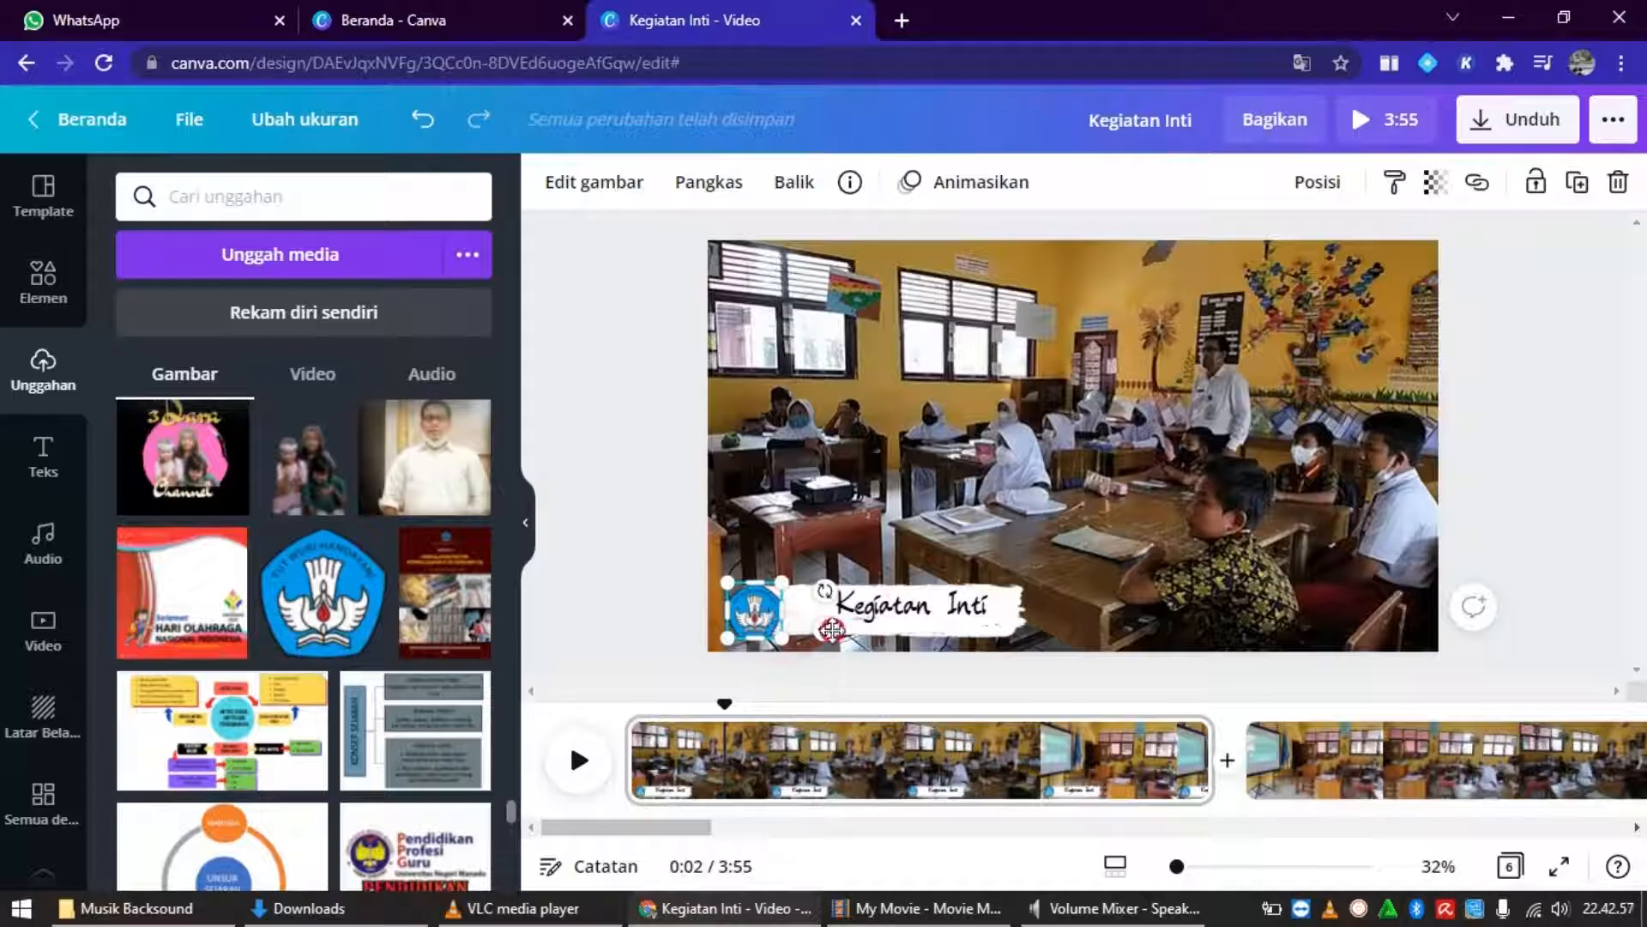
drag(832, 628, 826, 629)
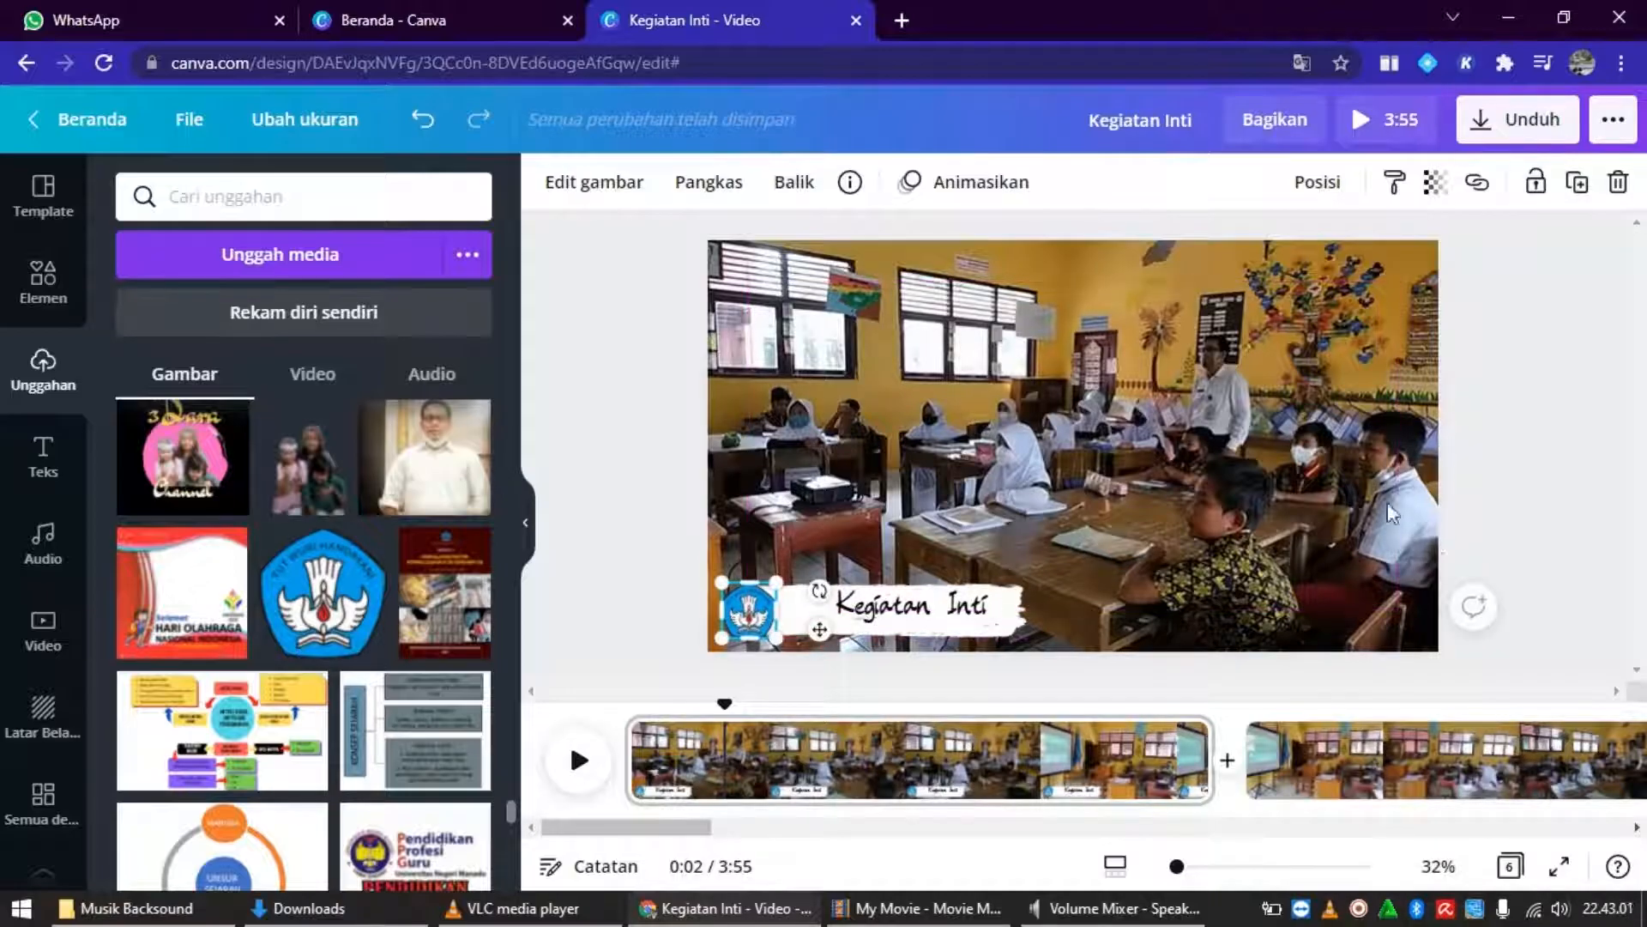
Move the "Kegiatan Inti" caption slightly left, closer to the logo on the brush stroke.
click(1289, 498)
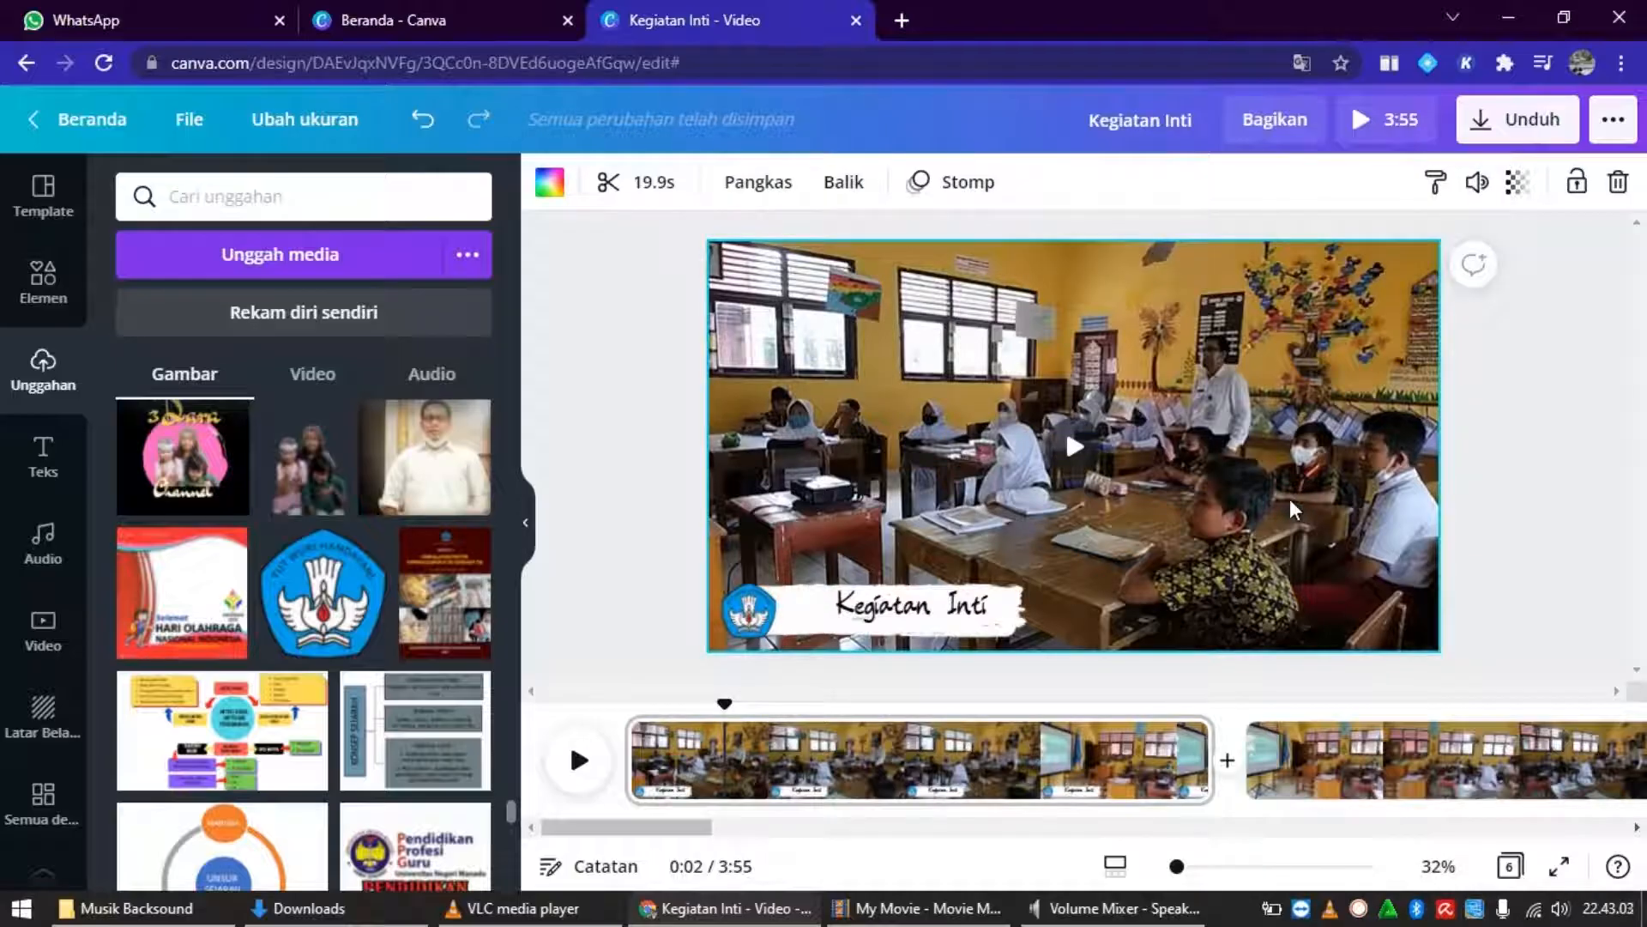
drag(957, 604, 920, 599)
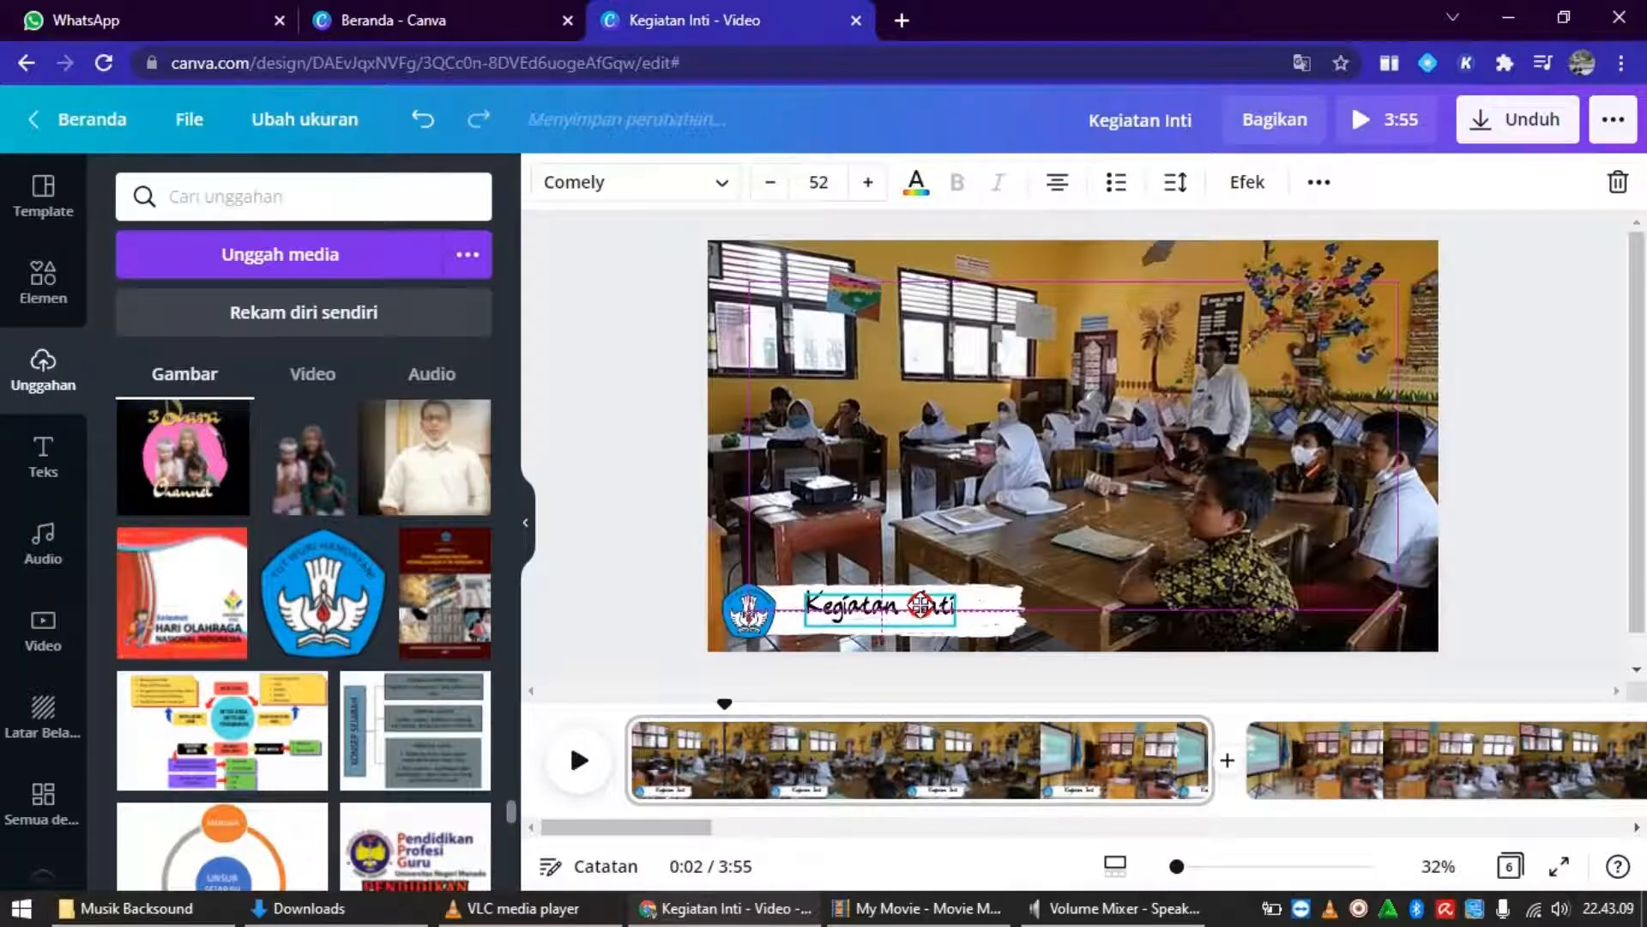
click(1571, 479)
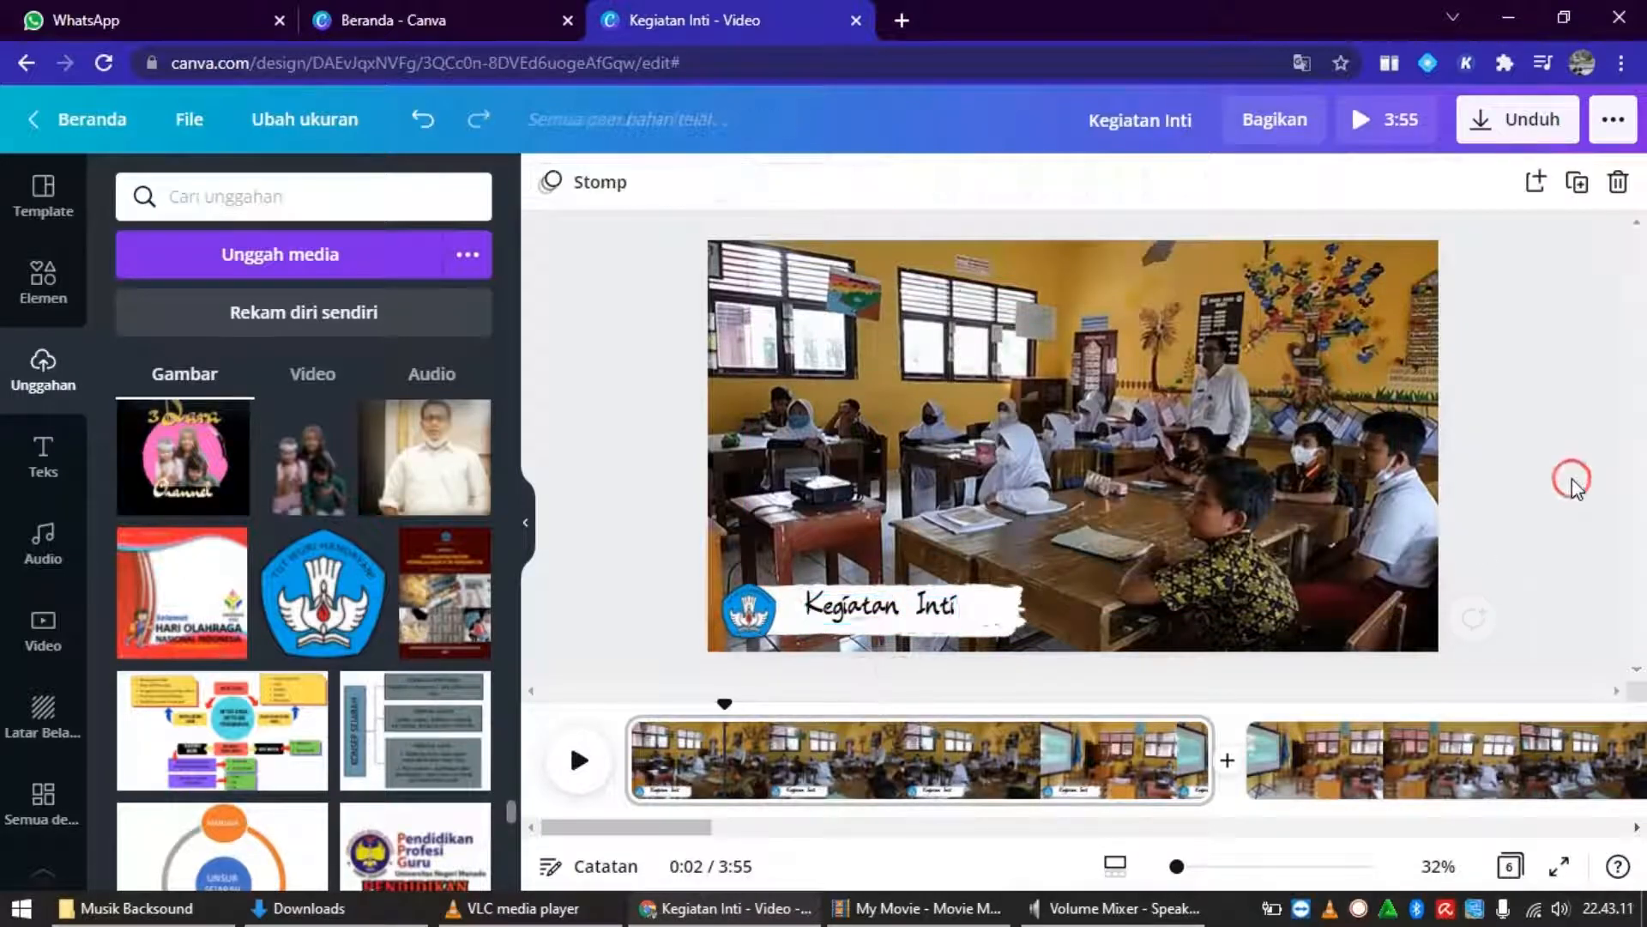
Try blue and red on the brush stroke behind the caption, and settle on the standard yellow.
click(1015, 610)
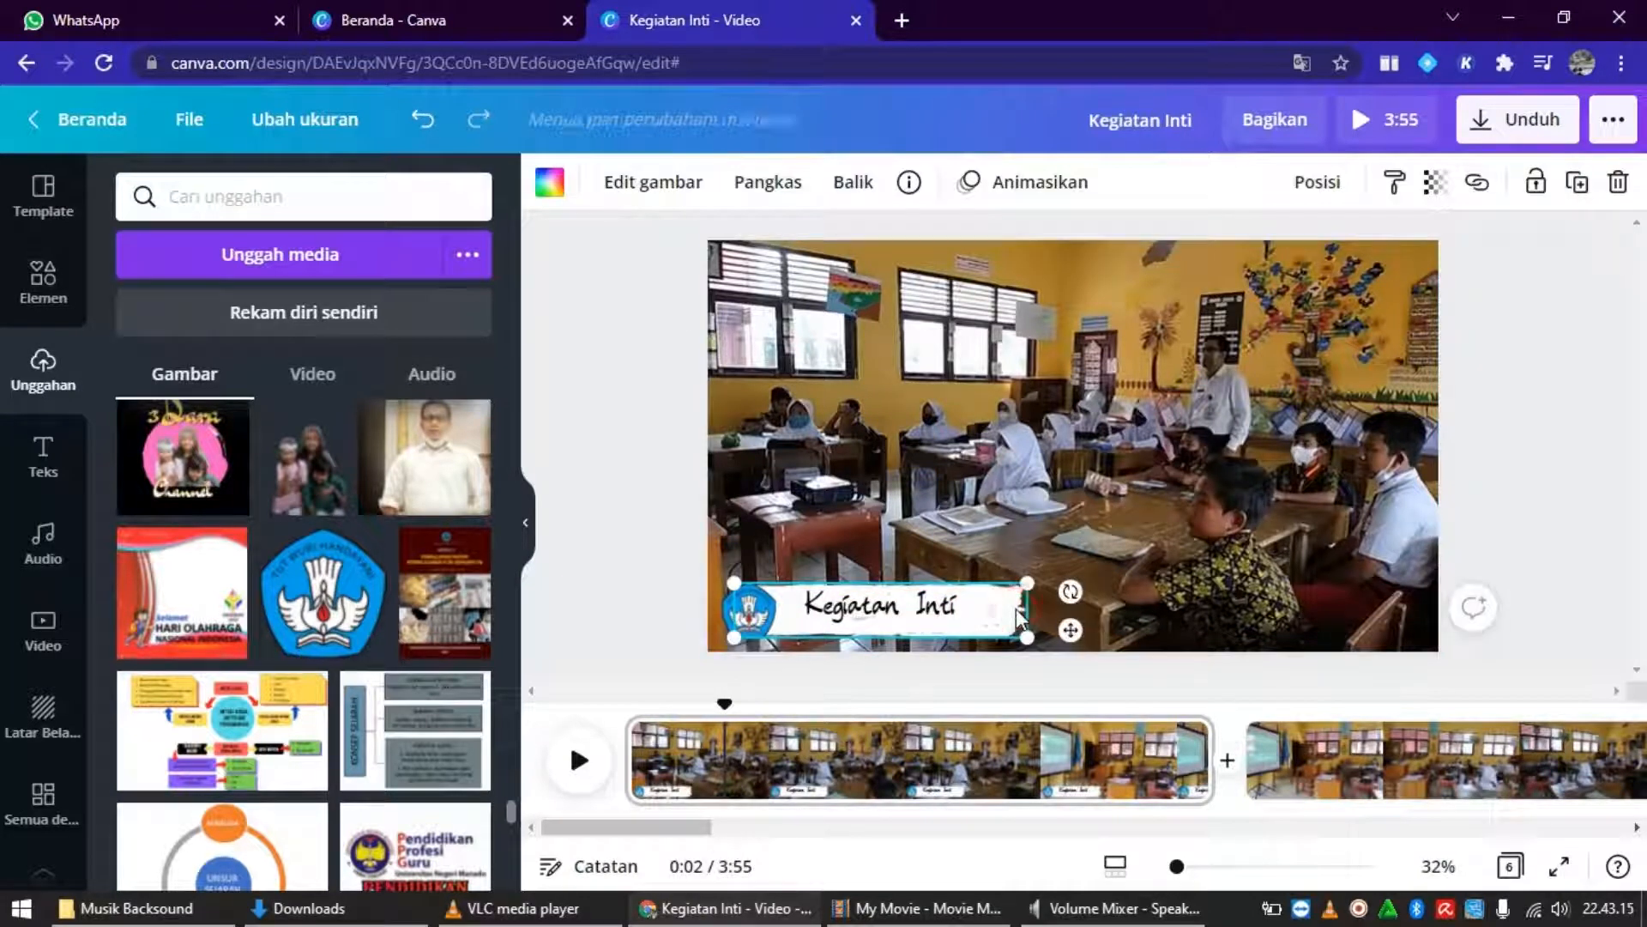
click(548, 189)
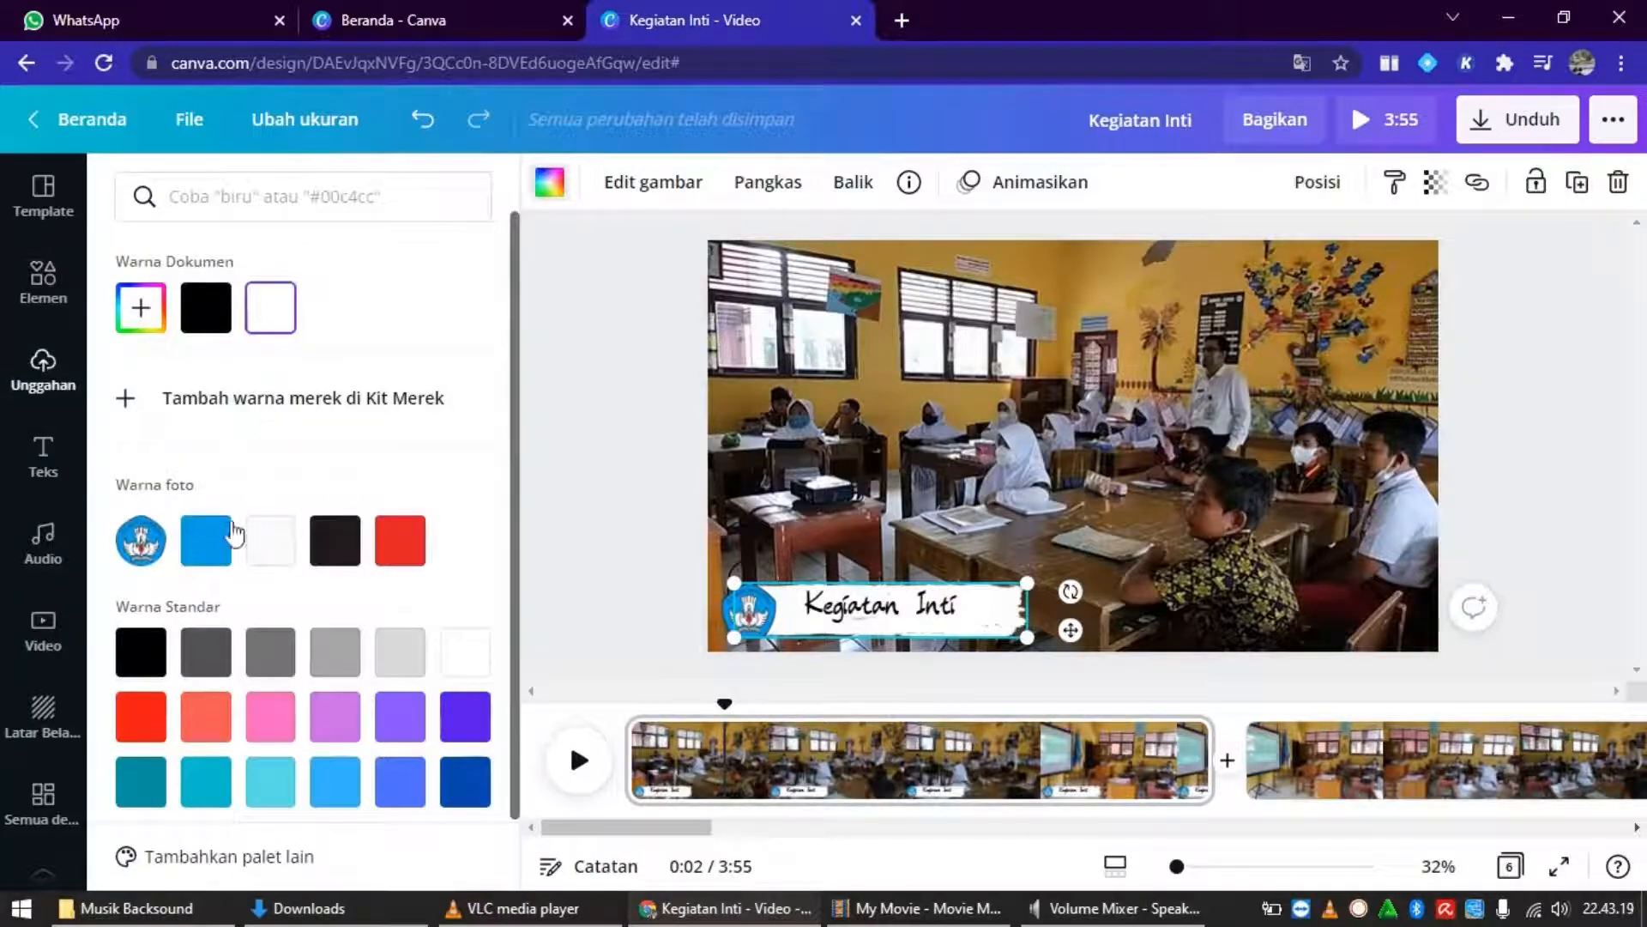
click(216, 542)
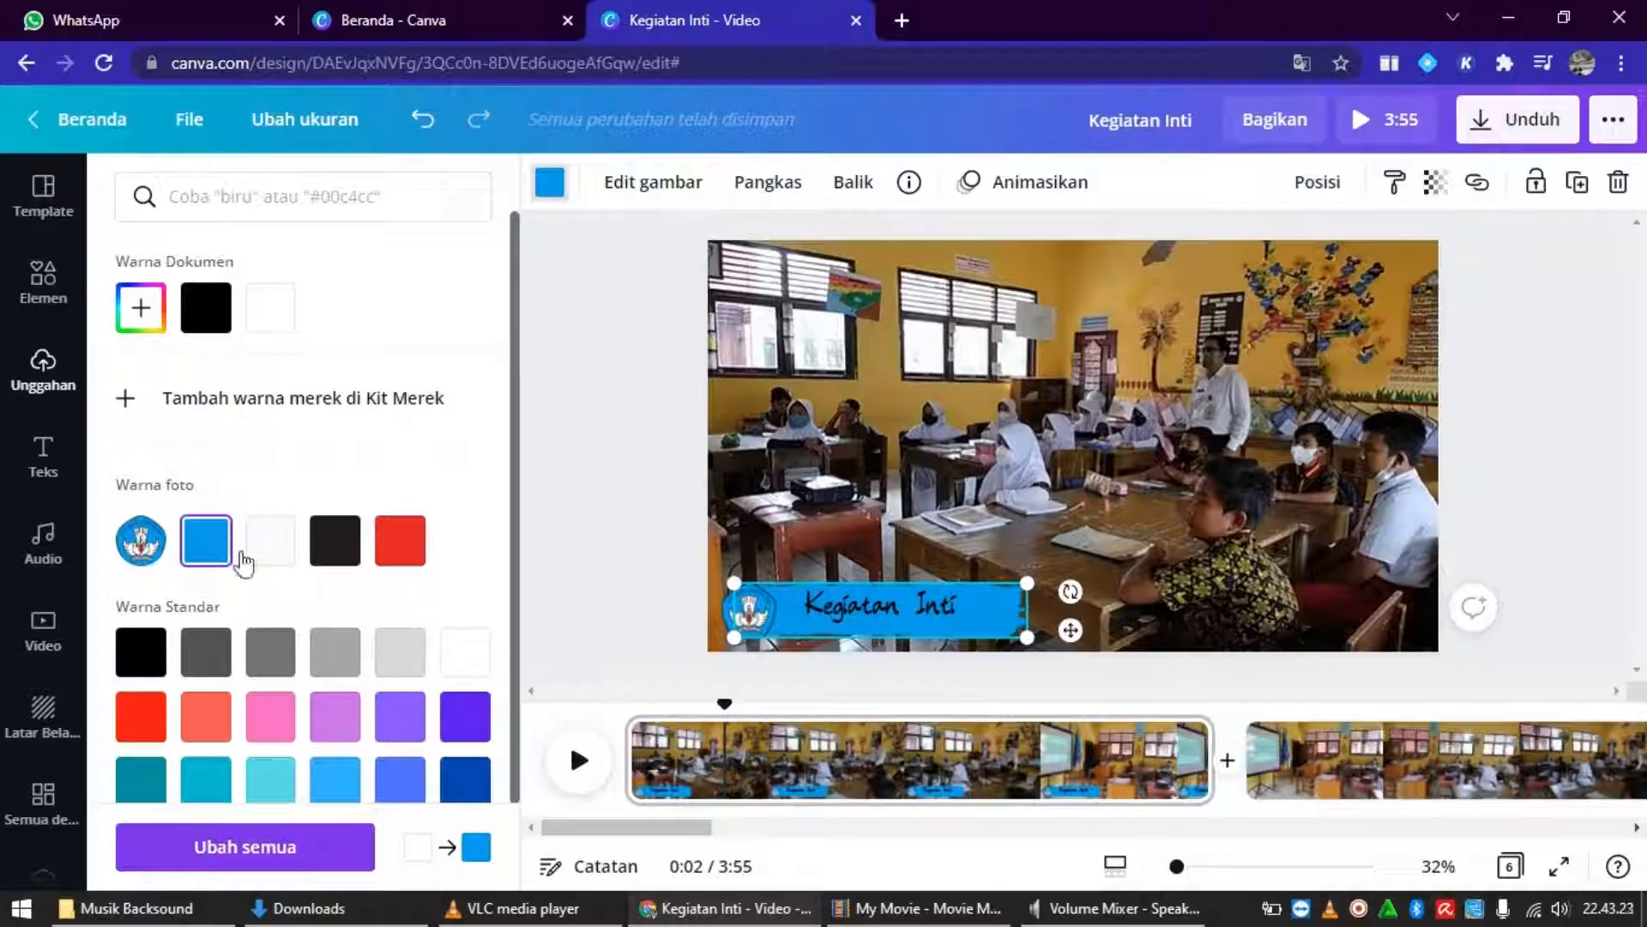
click(130, 727)
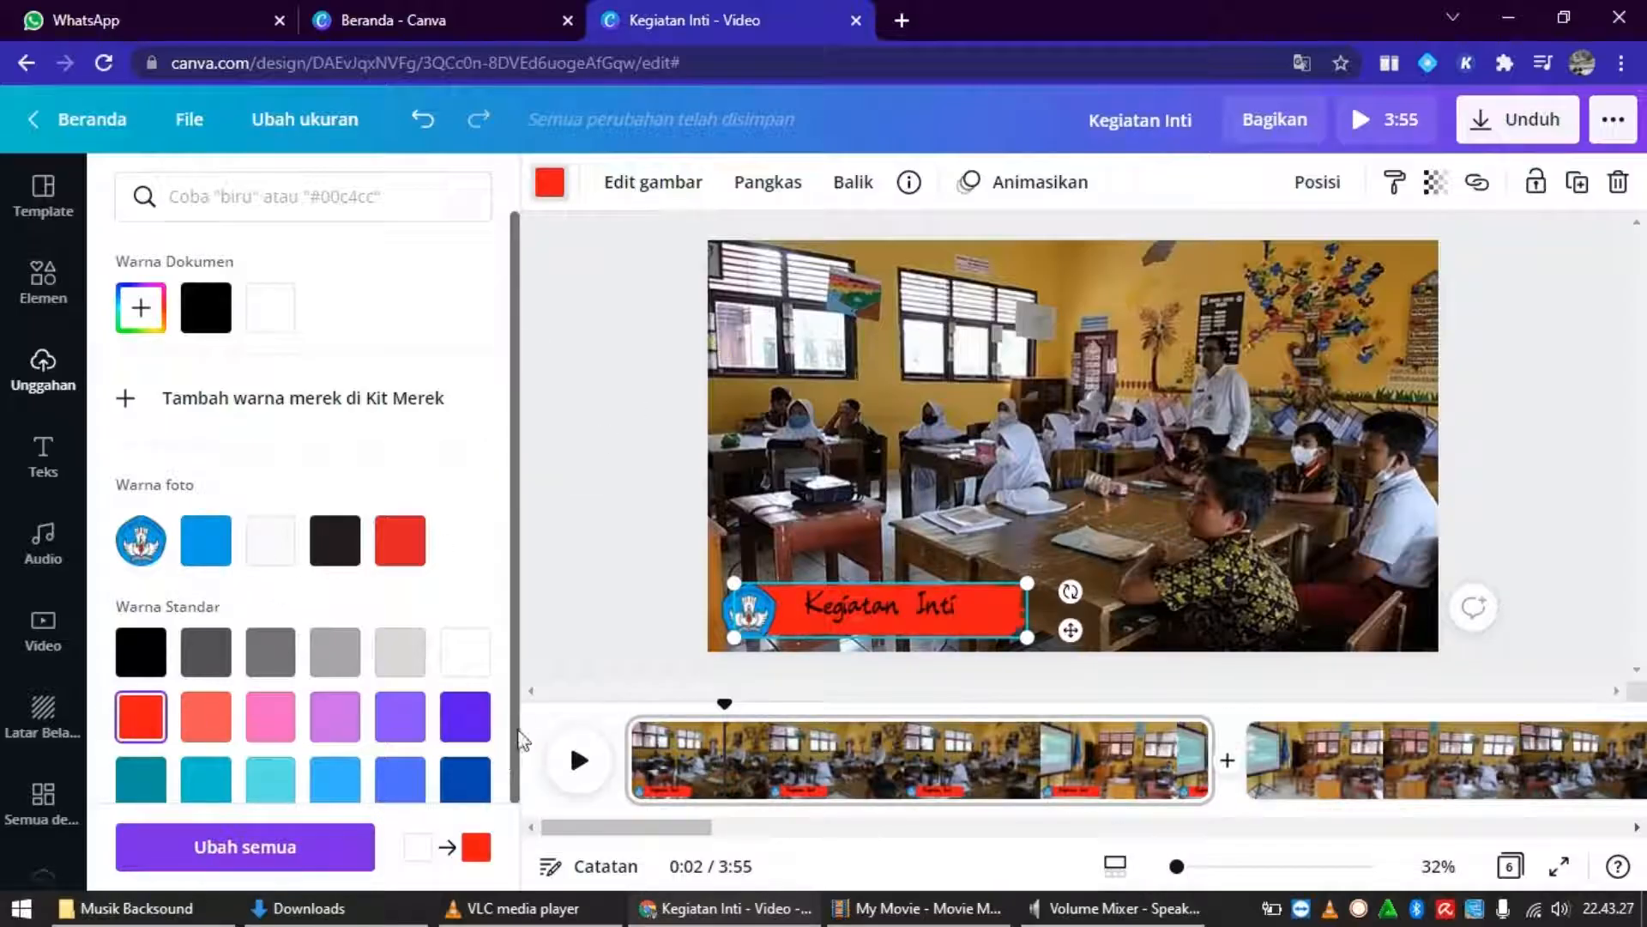
scroll(521, 740, down, 2)
click(326, 755)
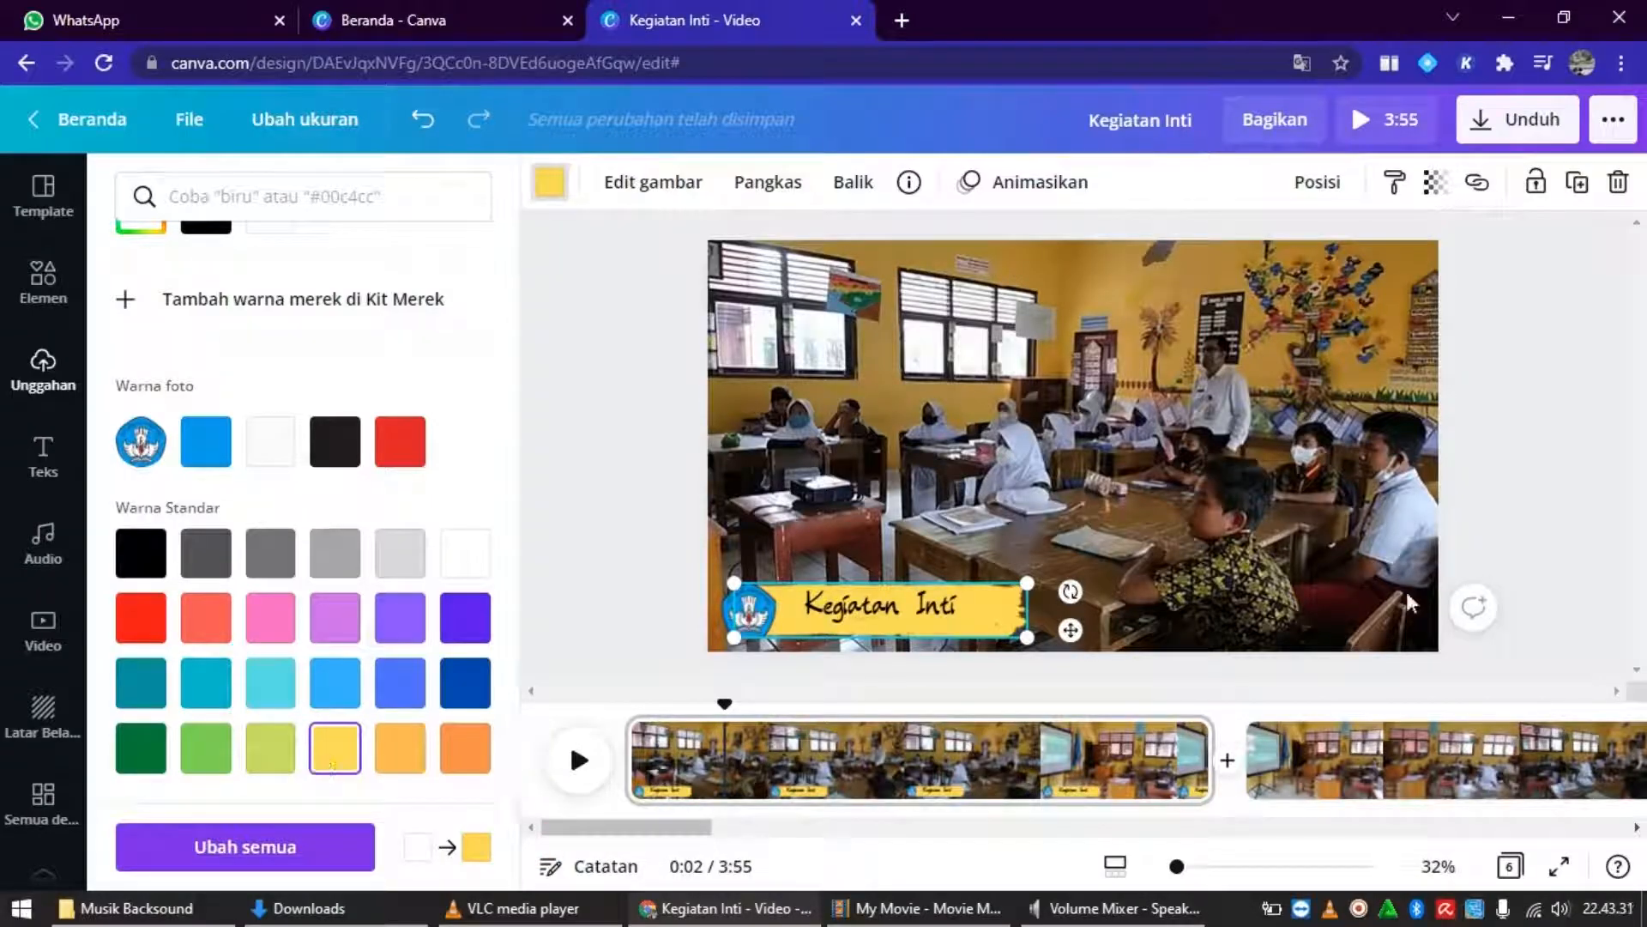
click(1534, 480)
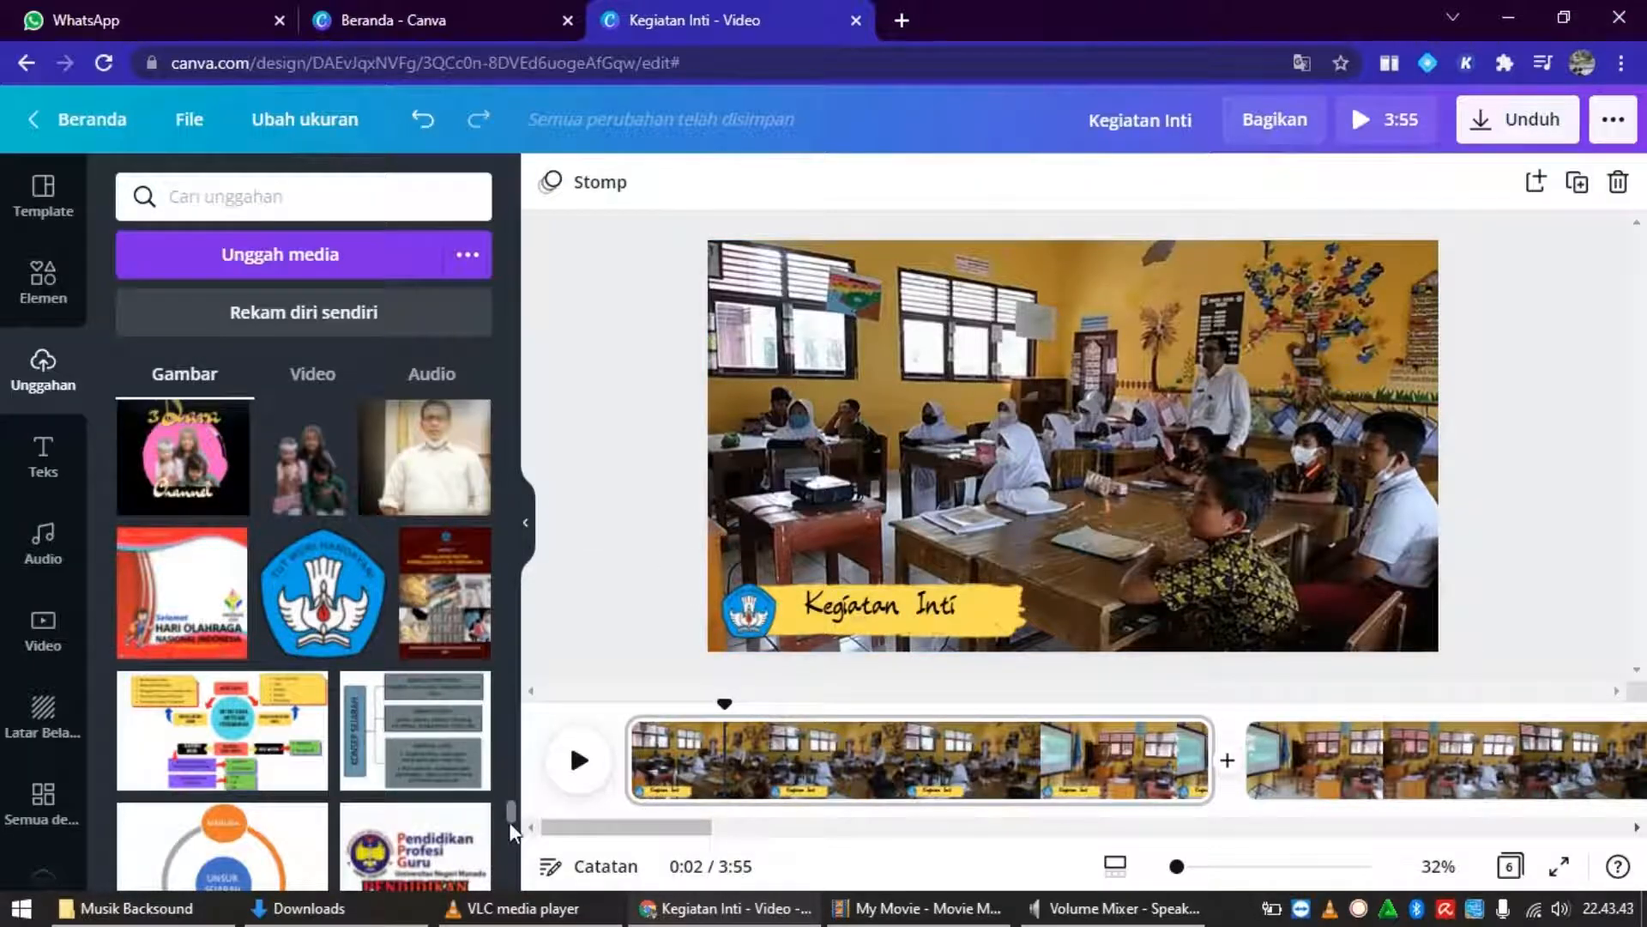
Insert the uploaded university logo marked 1955 and shrink it into the upper-right corner of the video frame.
mouse_move(509, 817)
mouse_down()
mouse_move(511, 766)
mouse_move(511, 849)
mouse_up()
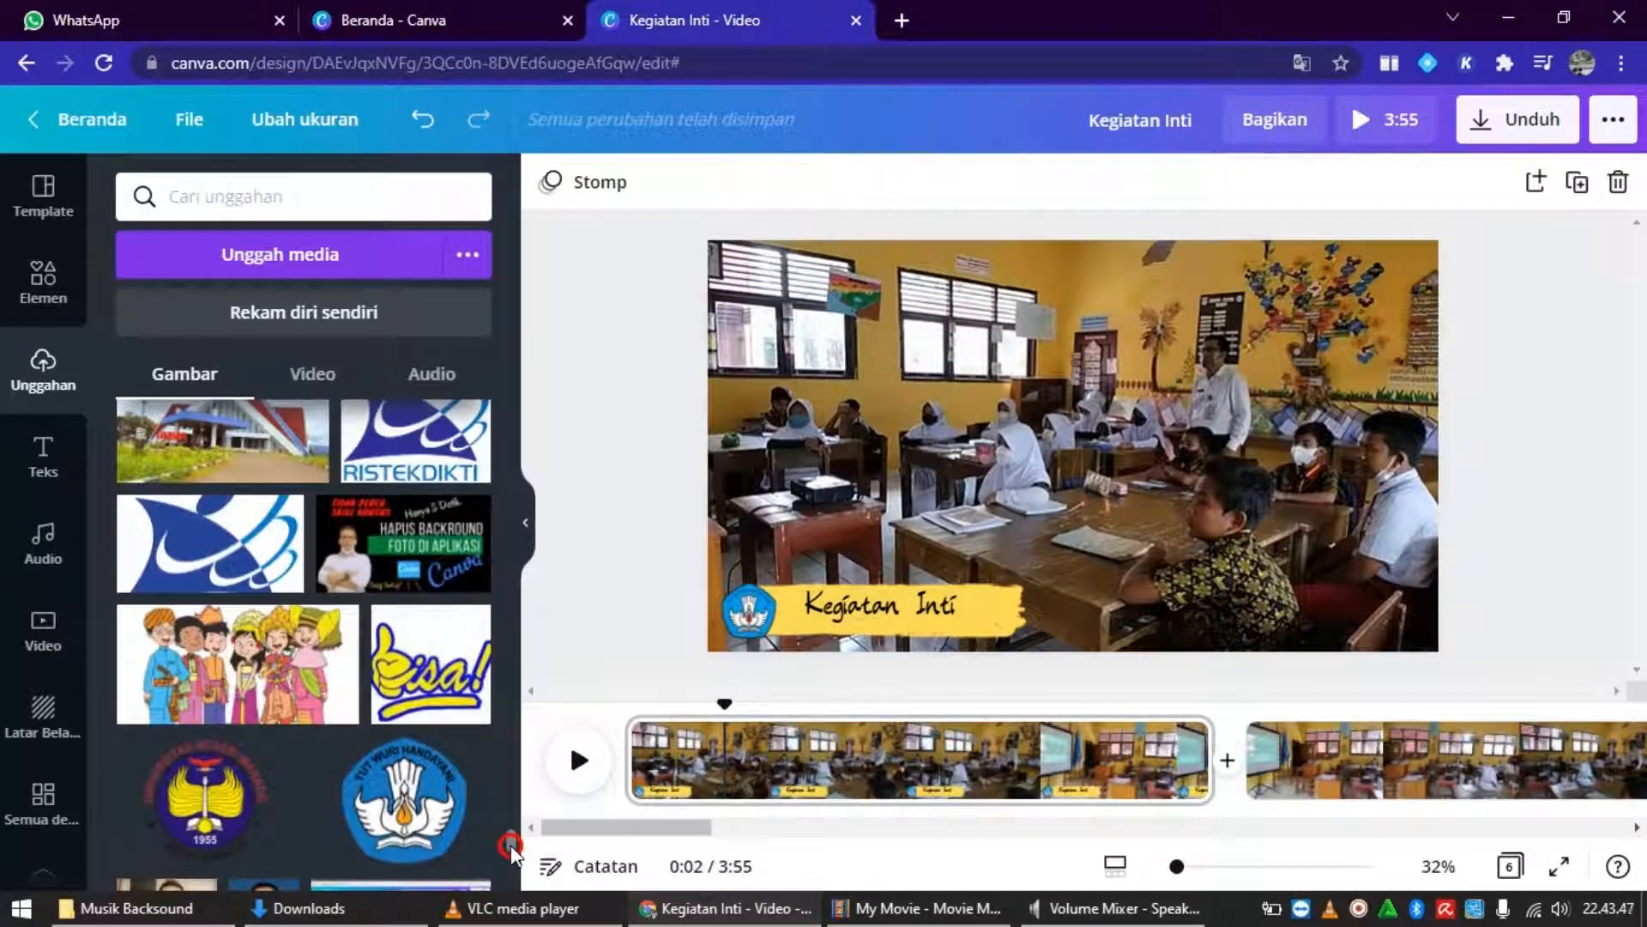
click(222, 824)
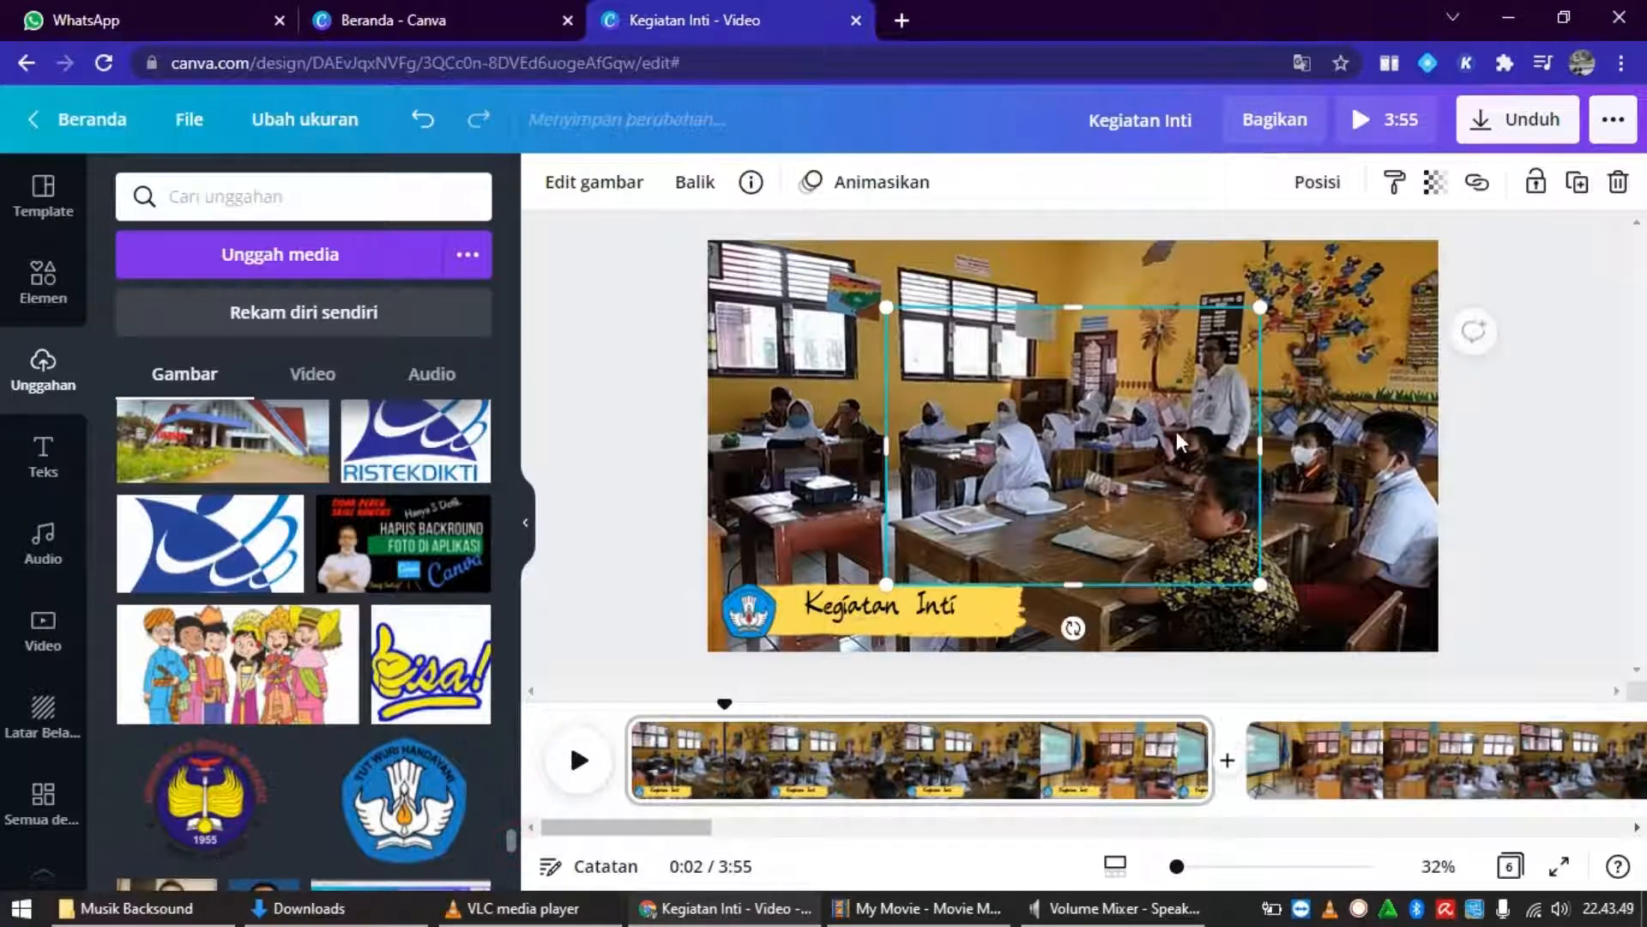
drag(887, 308, 1428, 353)
click(1512, 353)
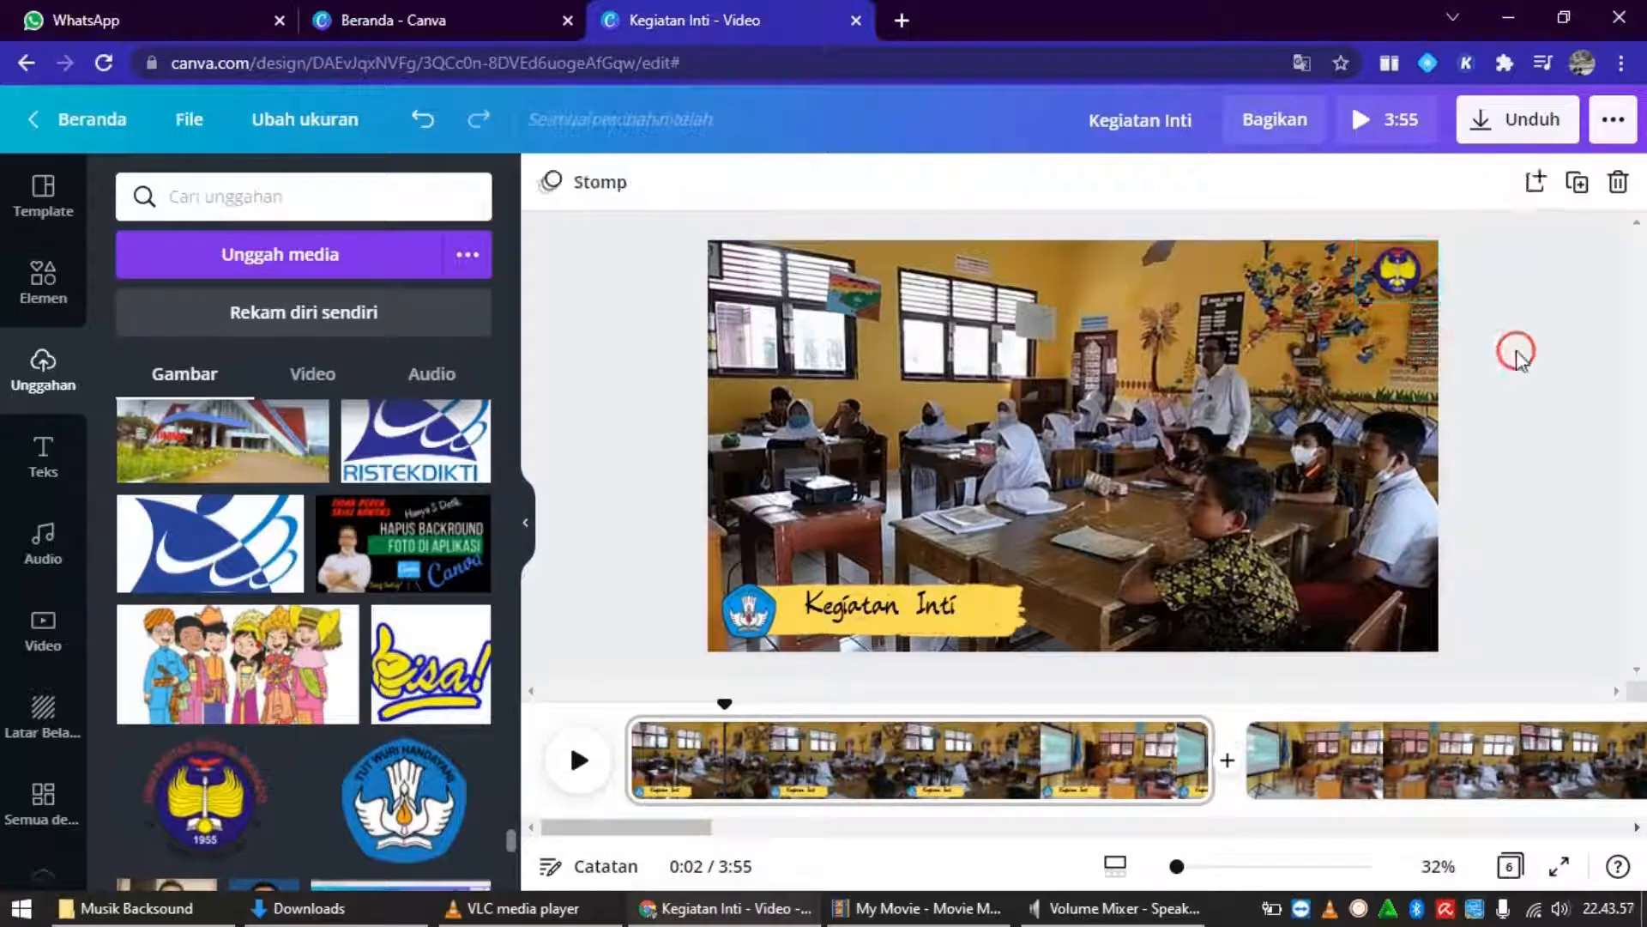
Play the first clip from 0:02 to 0:05 to check the caption and logos over the video.
click(566, 762)
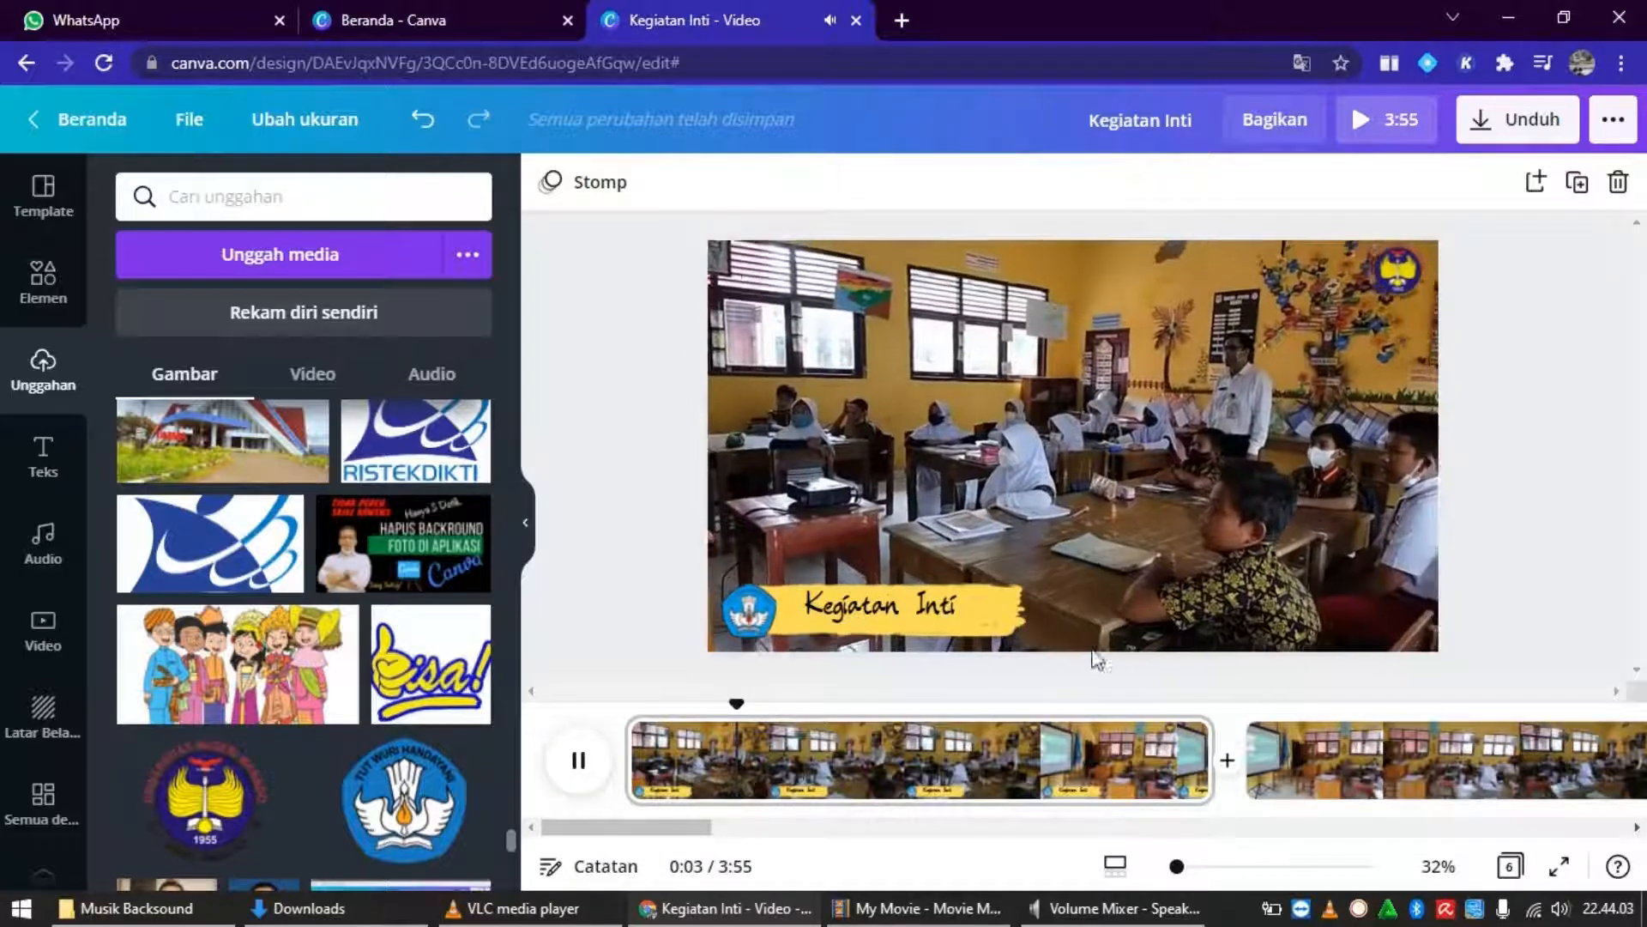
click(577, 760)
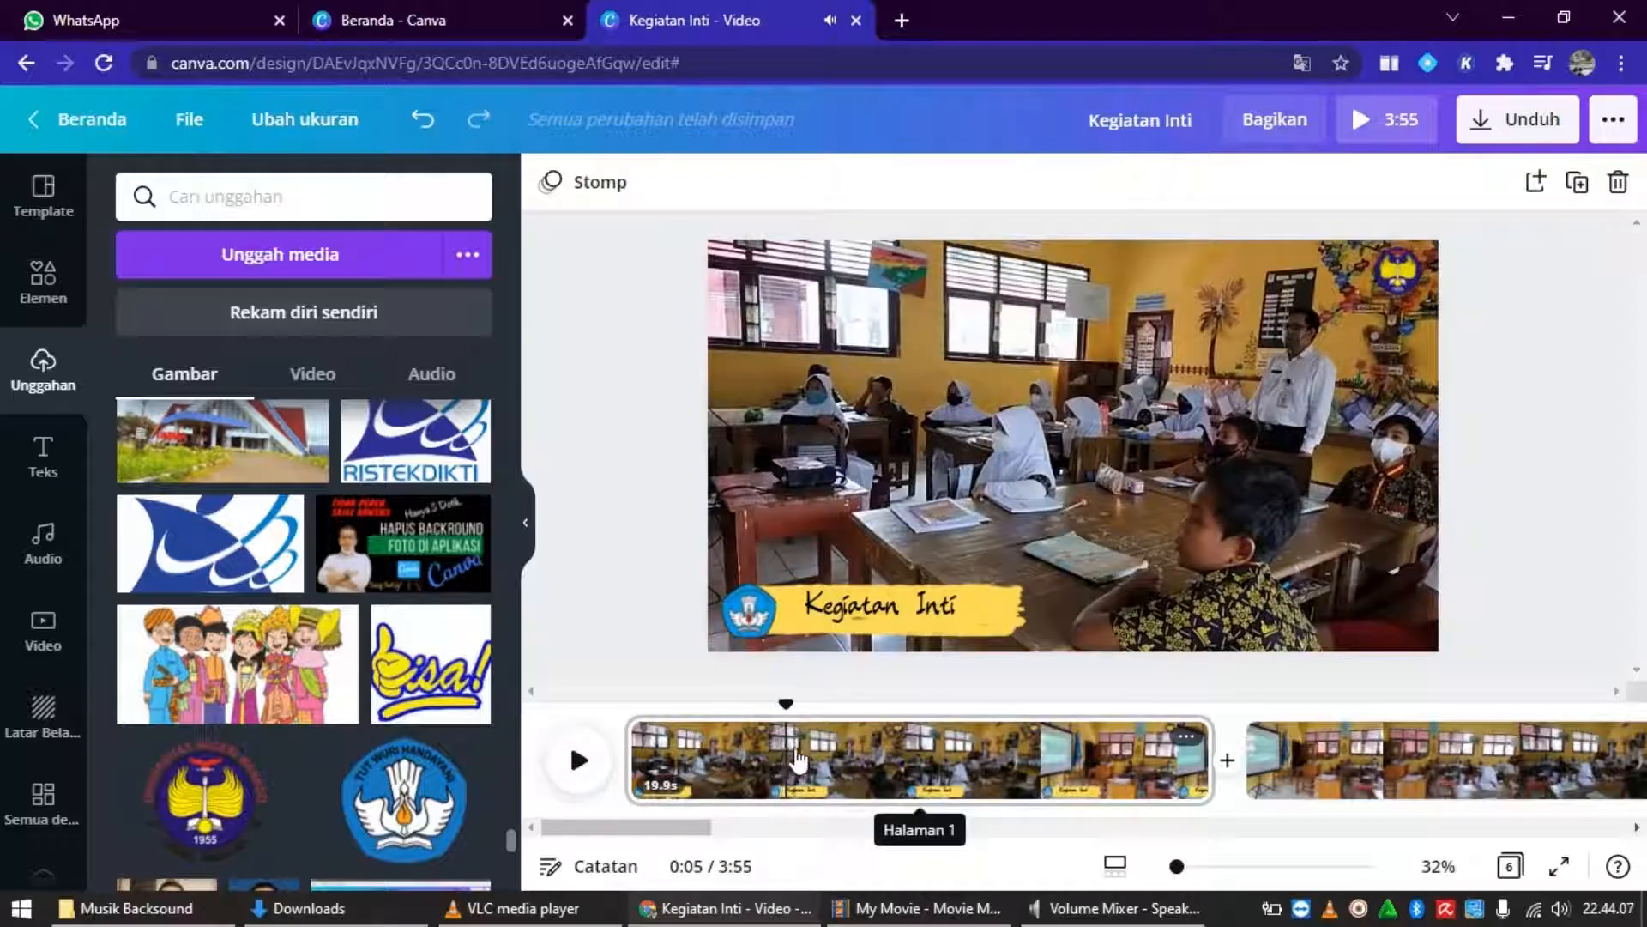
Apply the Tumble animation to the yellow brush stroke behind the "Kegiatan Inti" caption.
click(1003, 609)
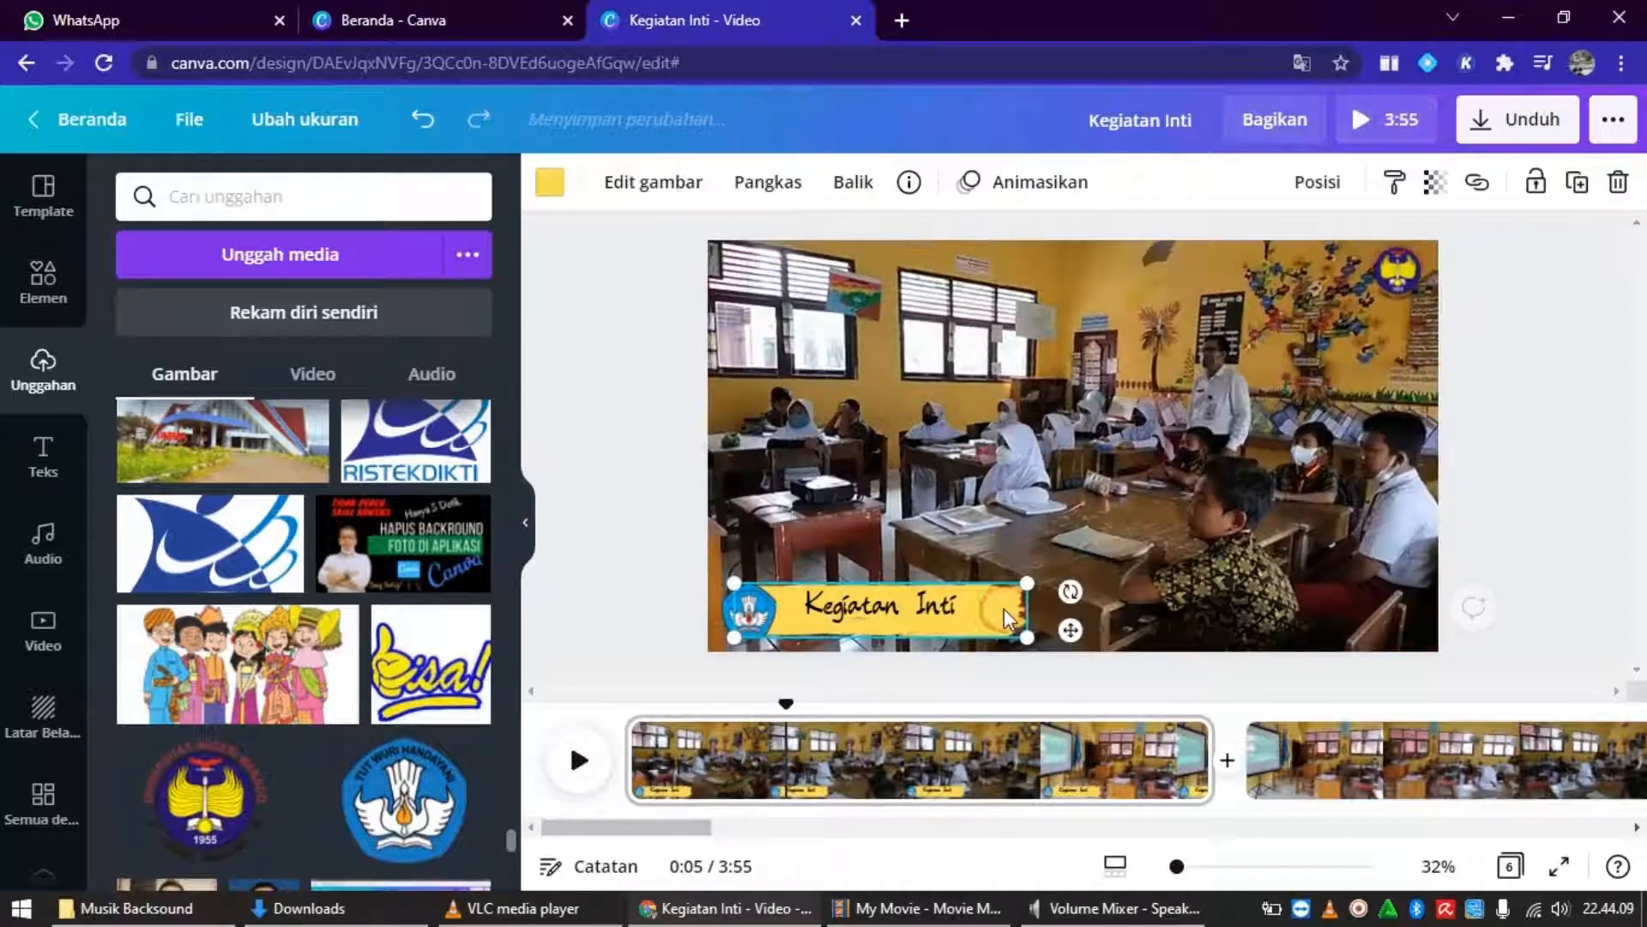
click(1007, 185)
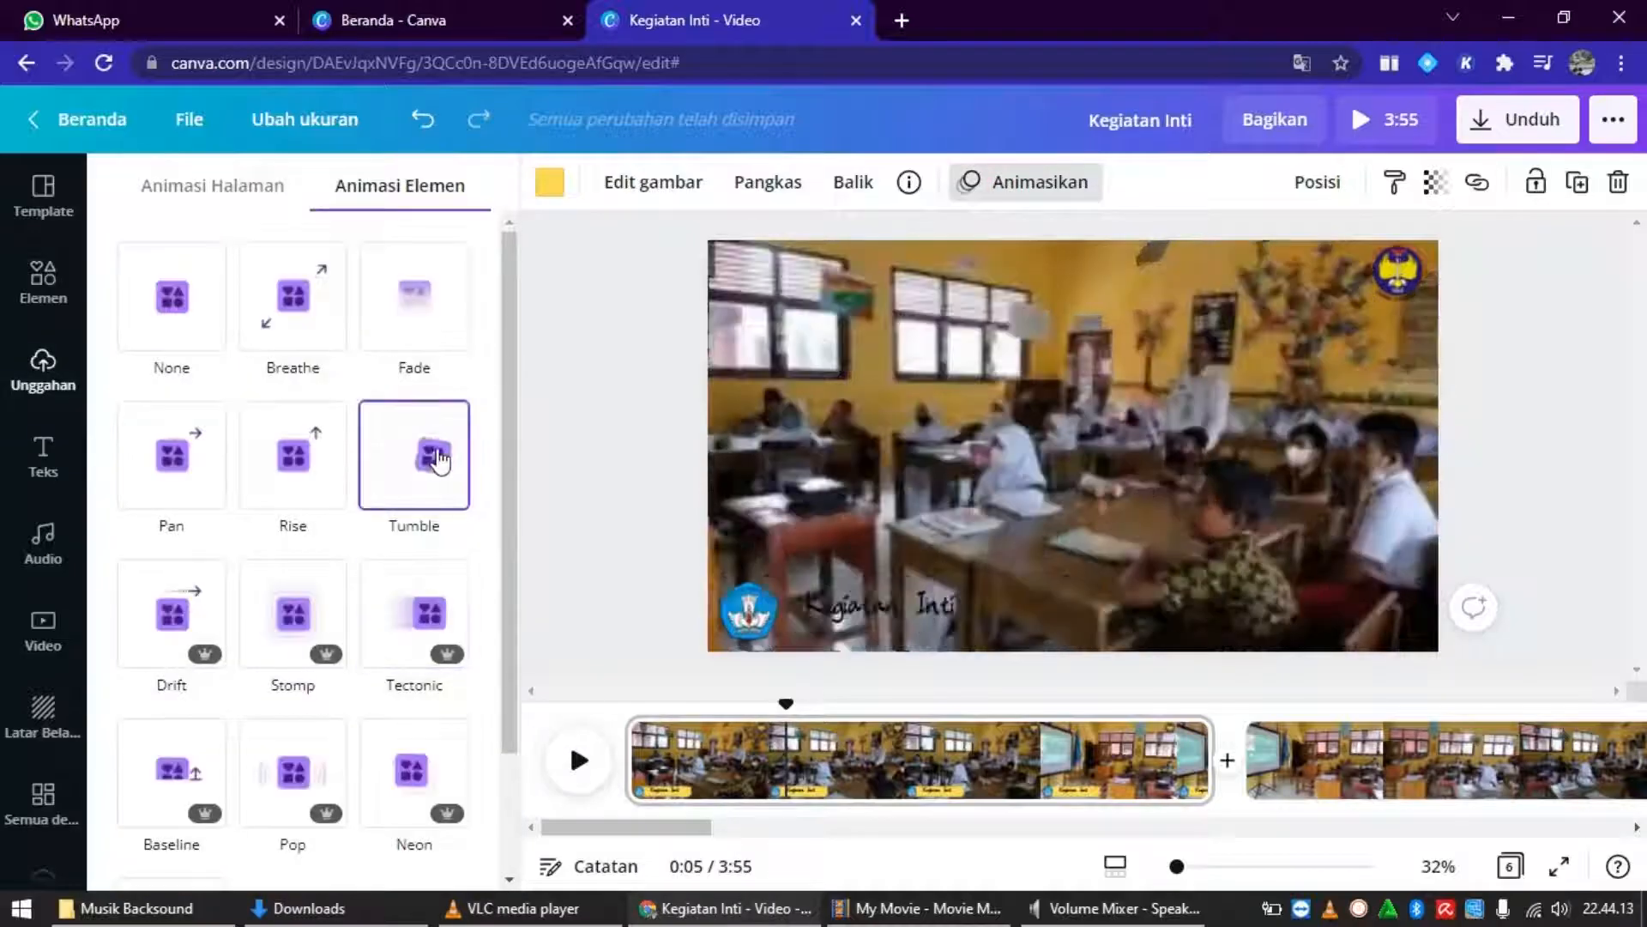
click(437, 455)
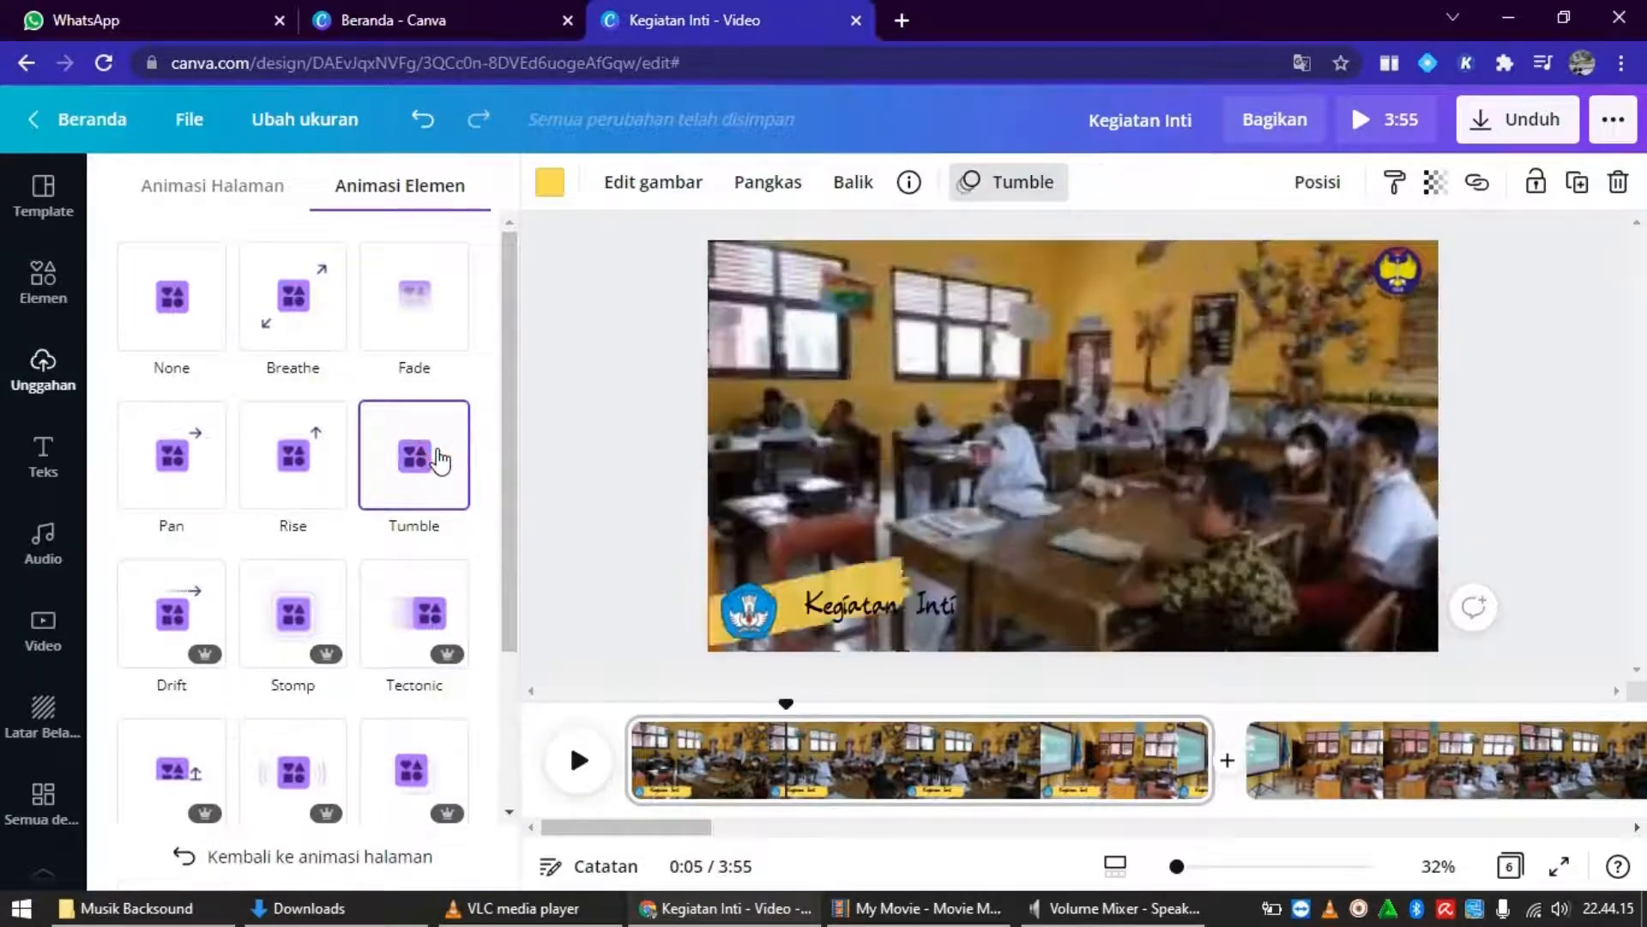
Apply the Stomp animation to the blue logo beside the "Kegiatan Inti" caption, and preview the video.
click(734, 610)
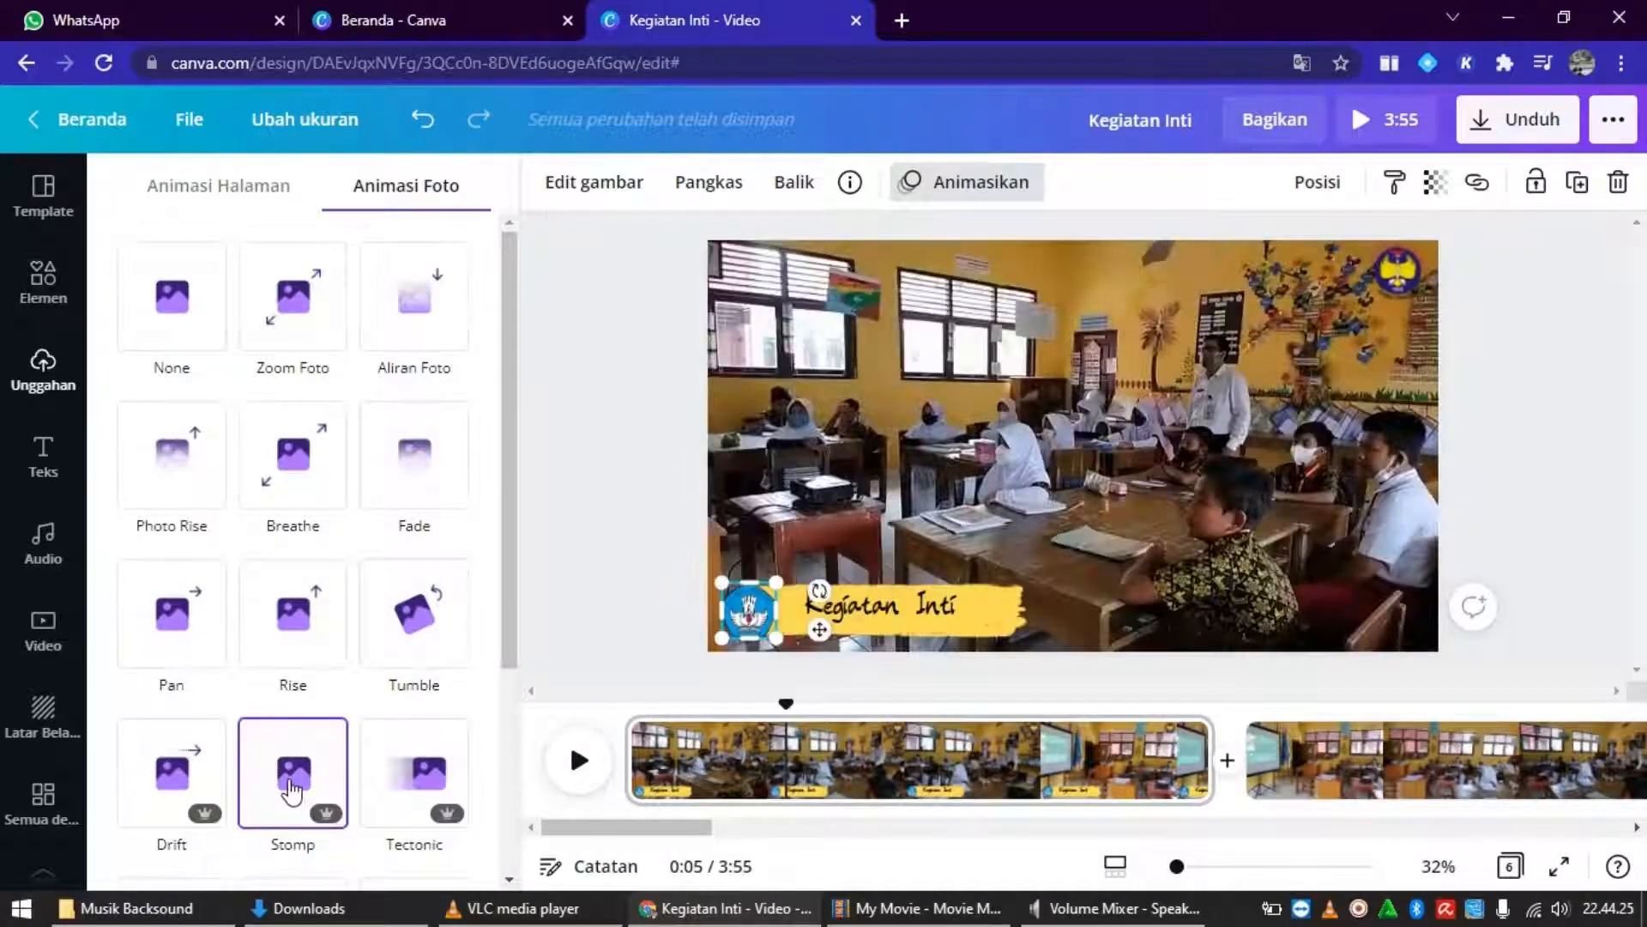
click(291, 786)
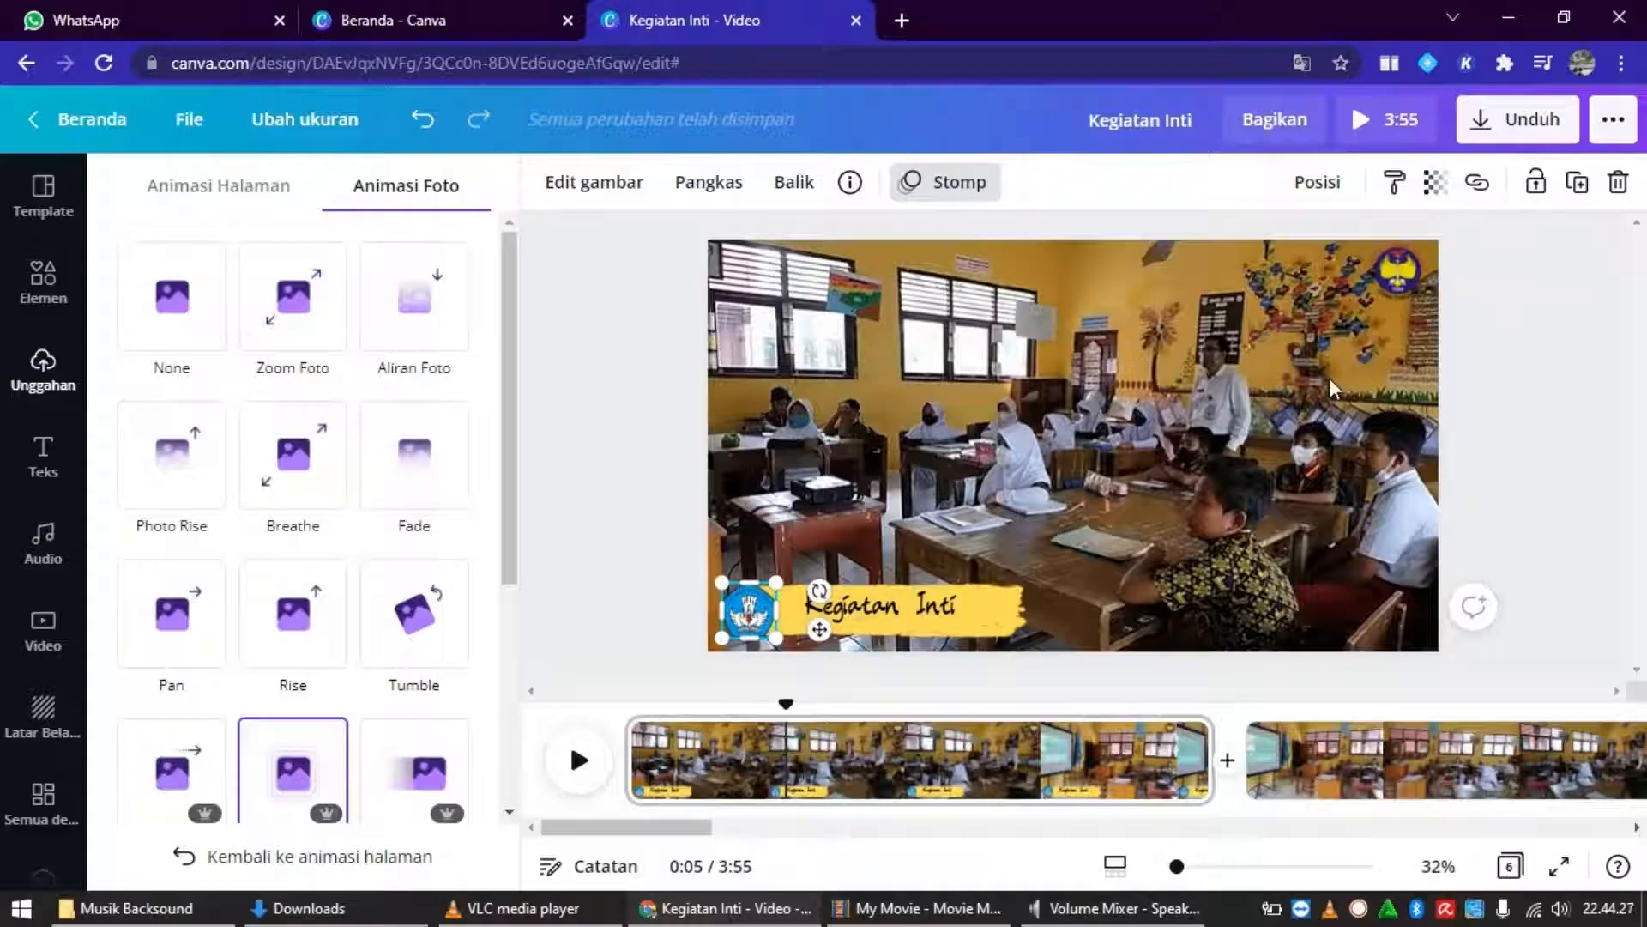
click(1364, 122)
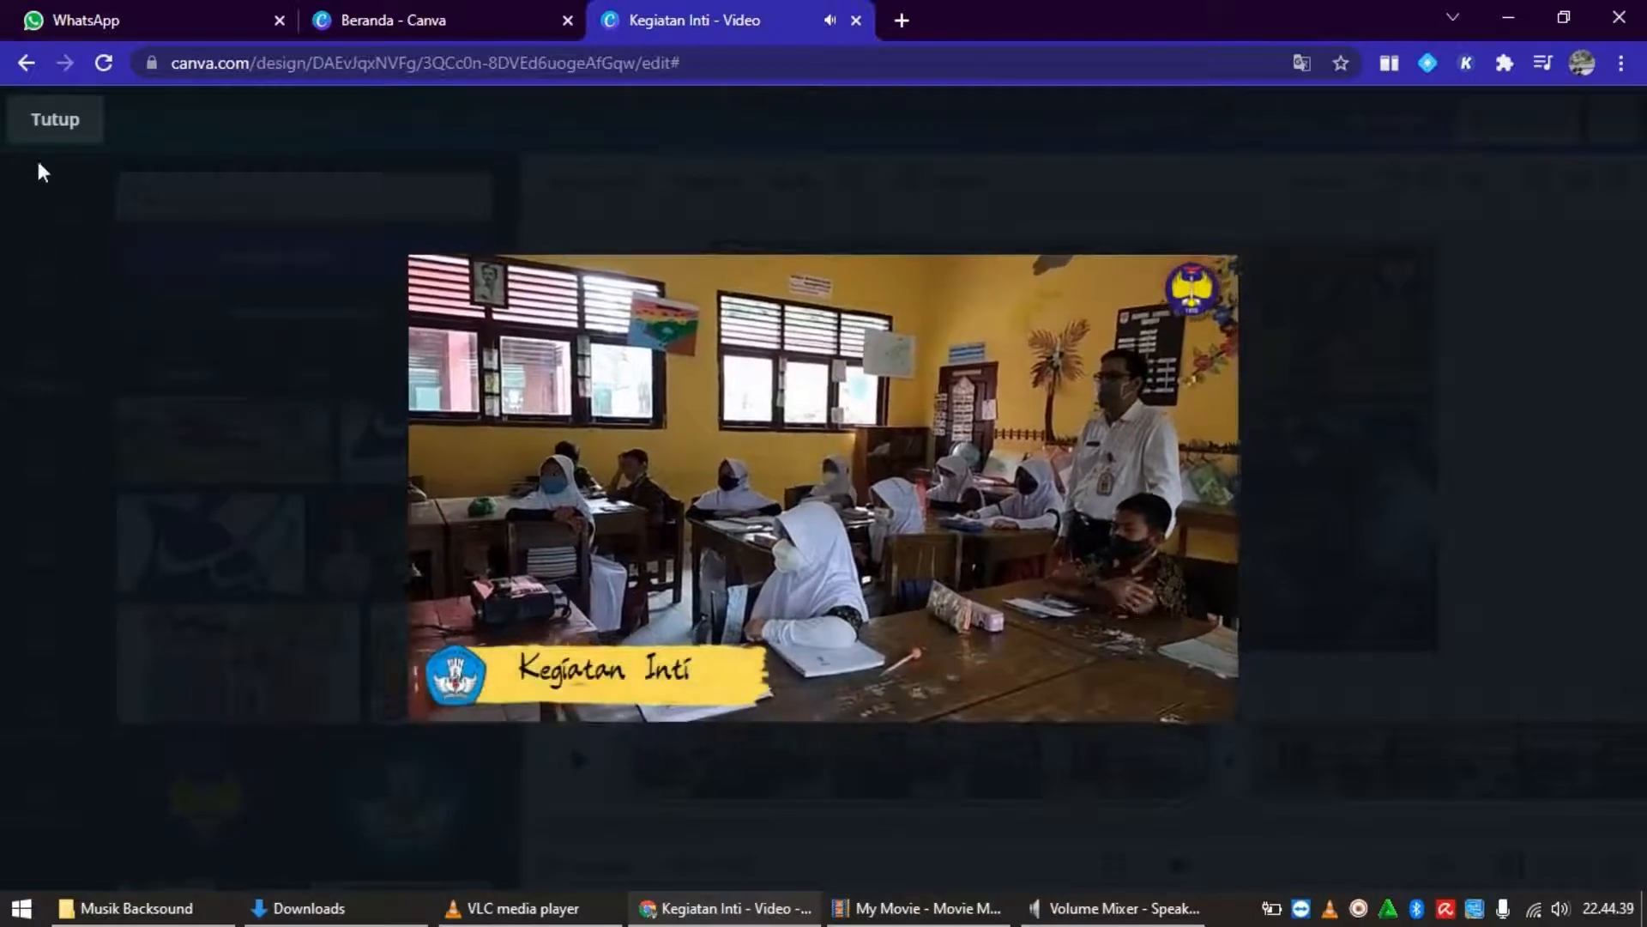
click(54, 124)
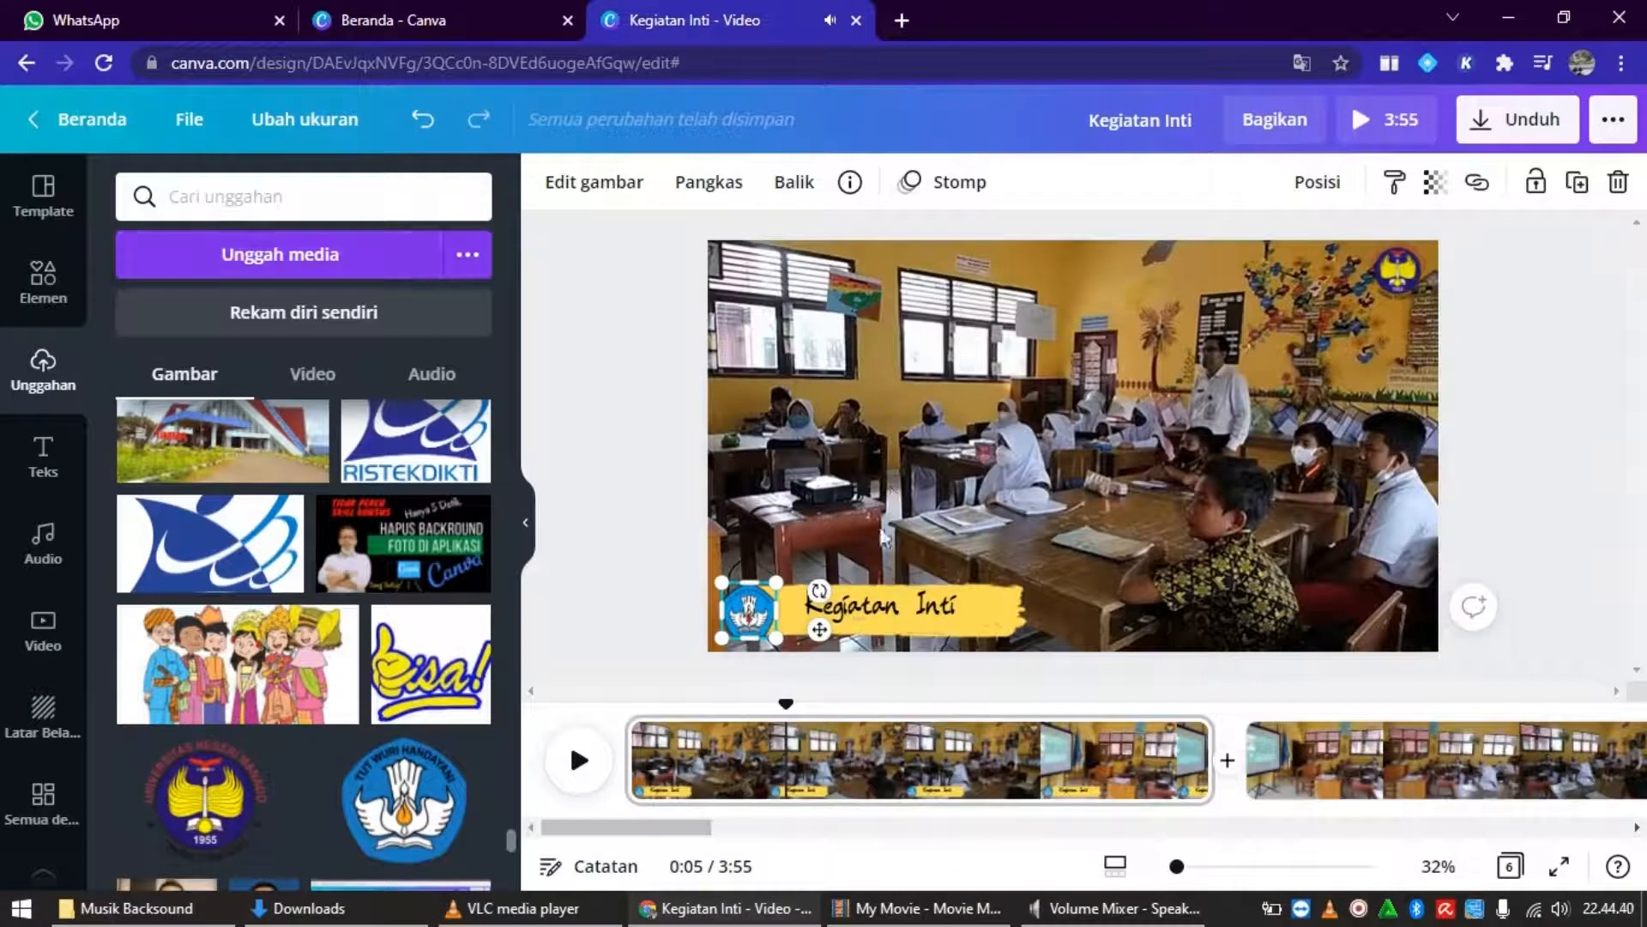
Go to the third clip at 0:44 and search the elements for "Kayu".
click(1362, 768)
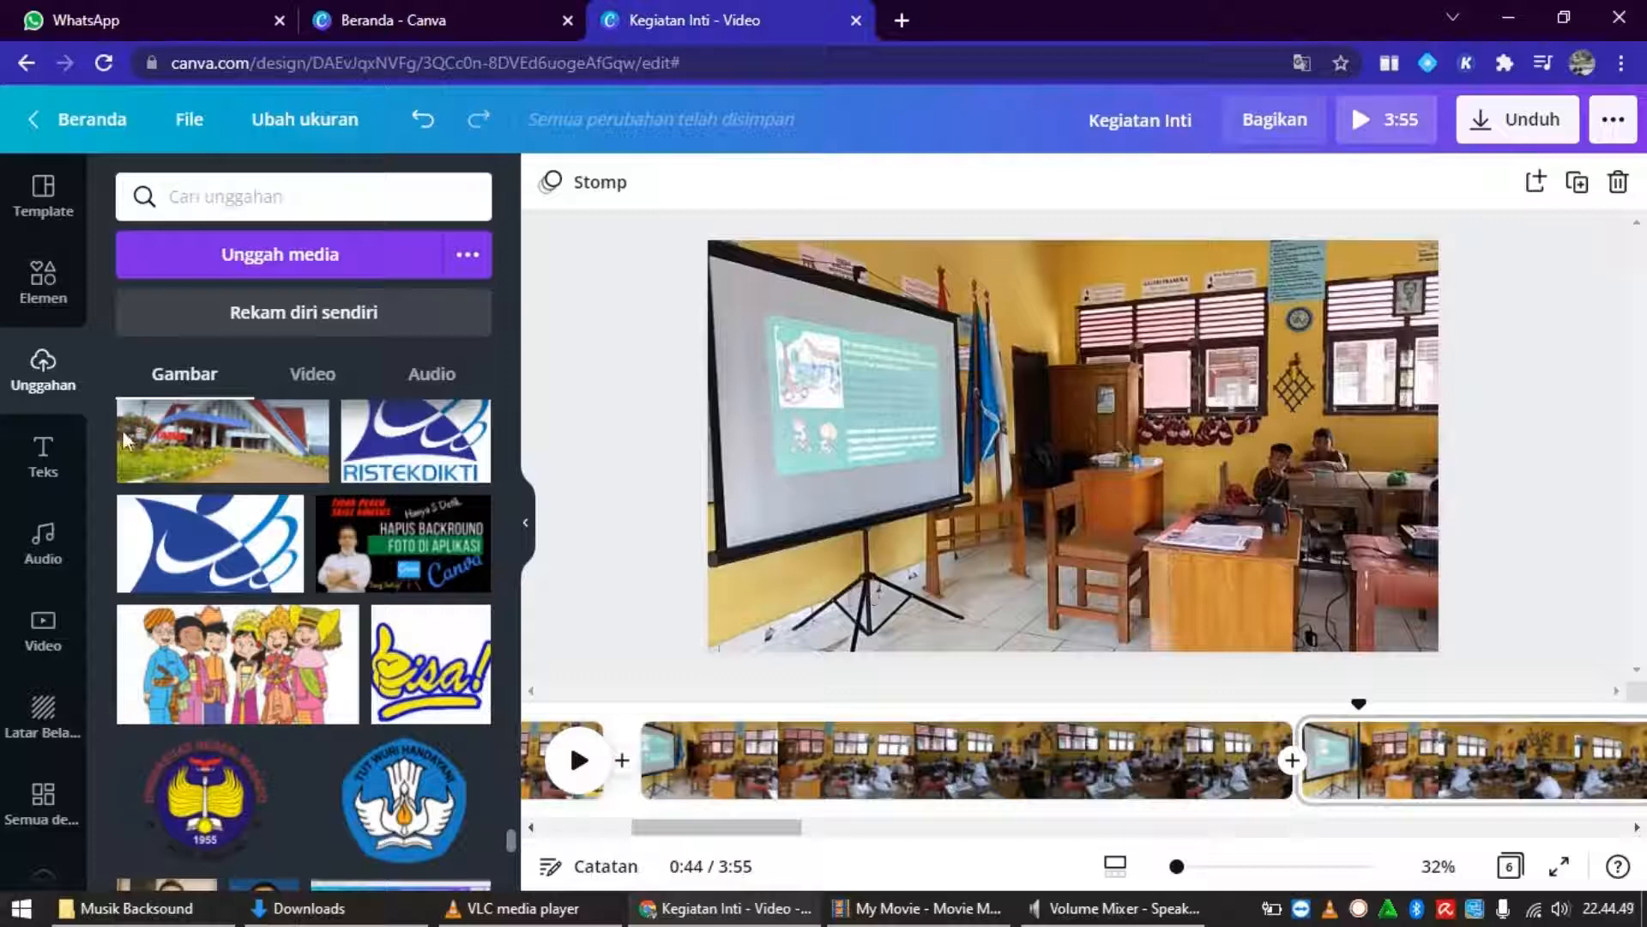
click(43, 288)
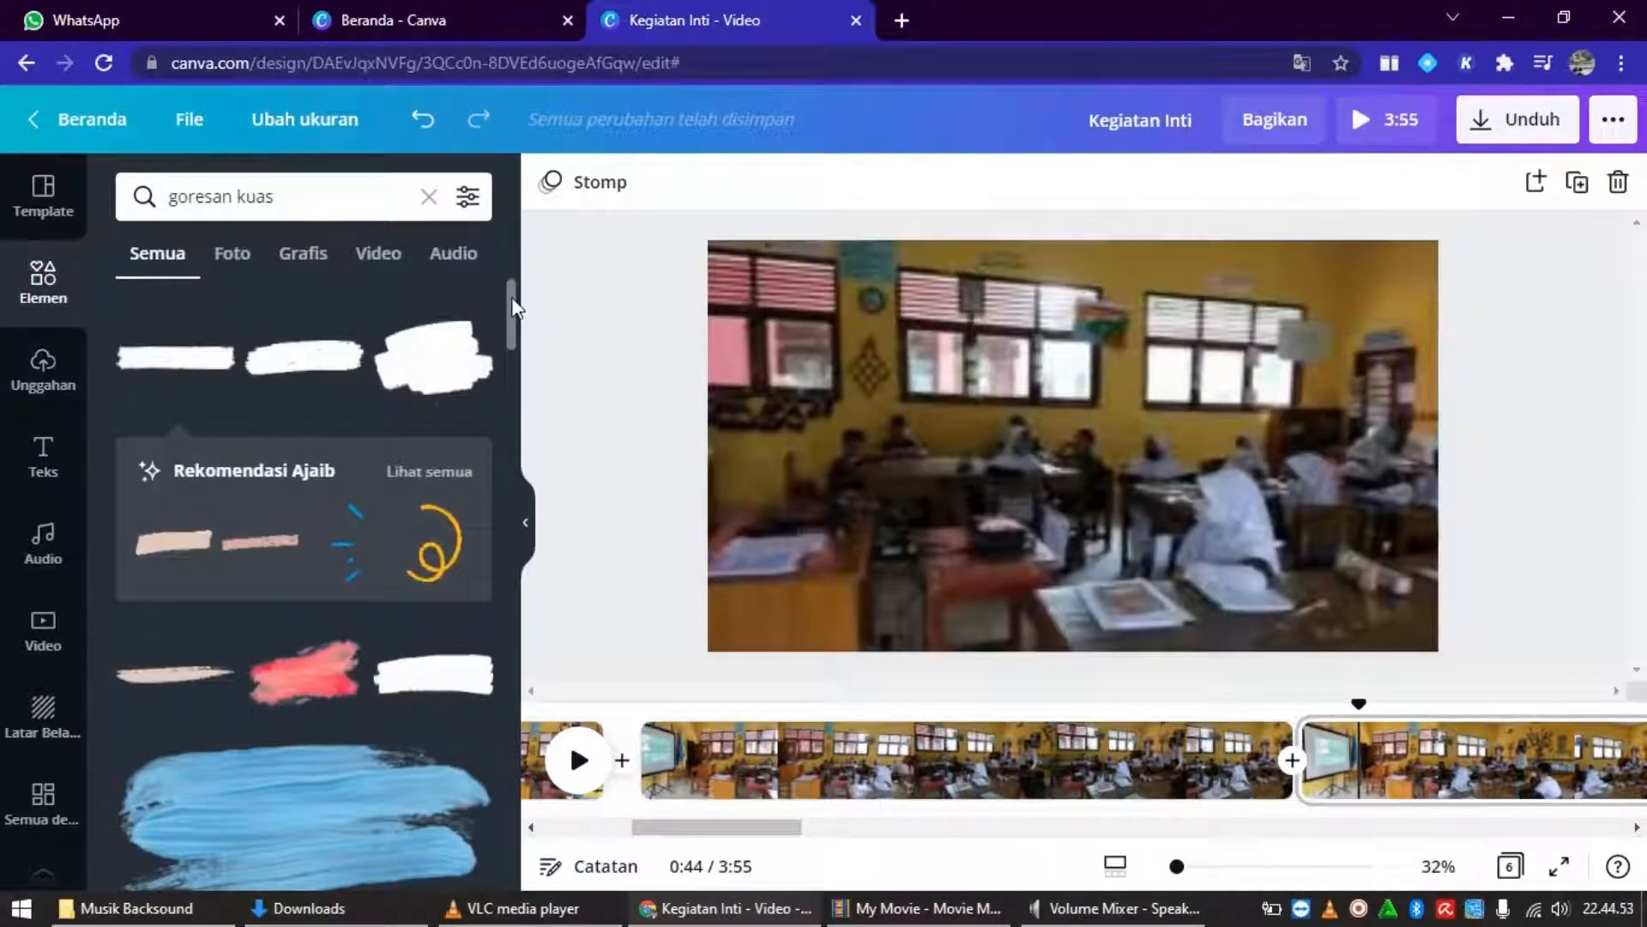
mouse_move(513, 279)
mouse_down()
mouse_move(515, 397)
mouse_move(531, 243)
mouse_up()
drag(332, 210, 11, 206)
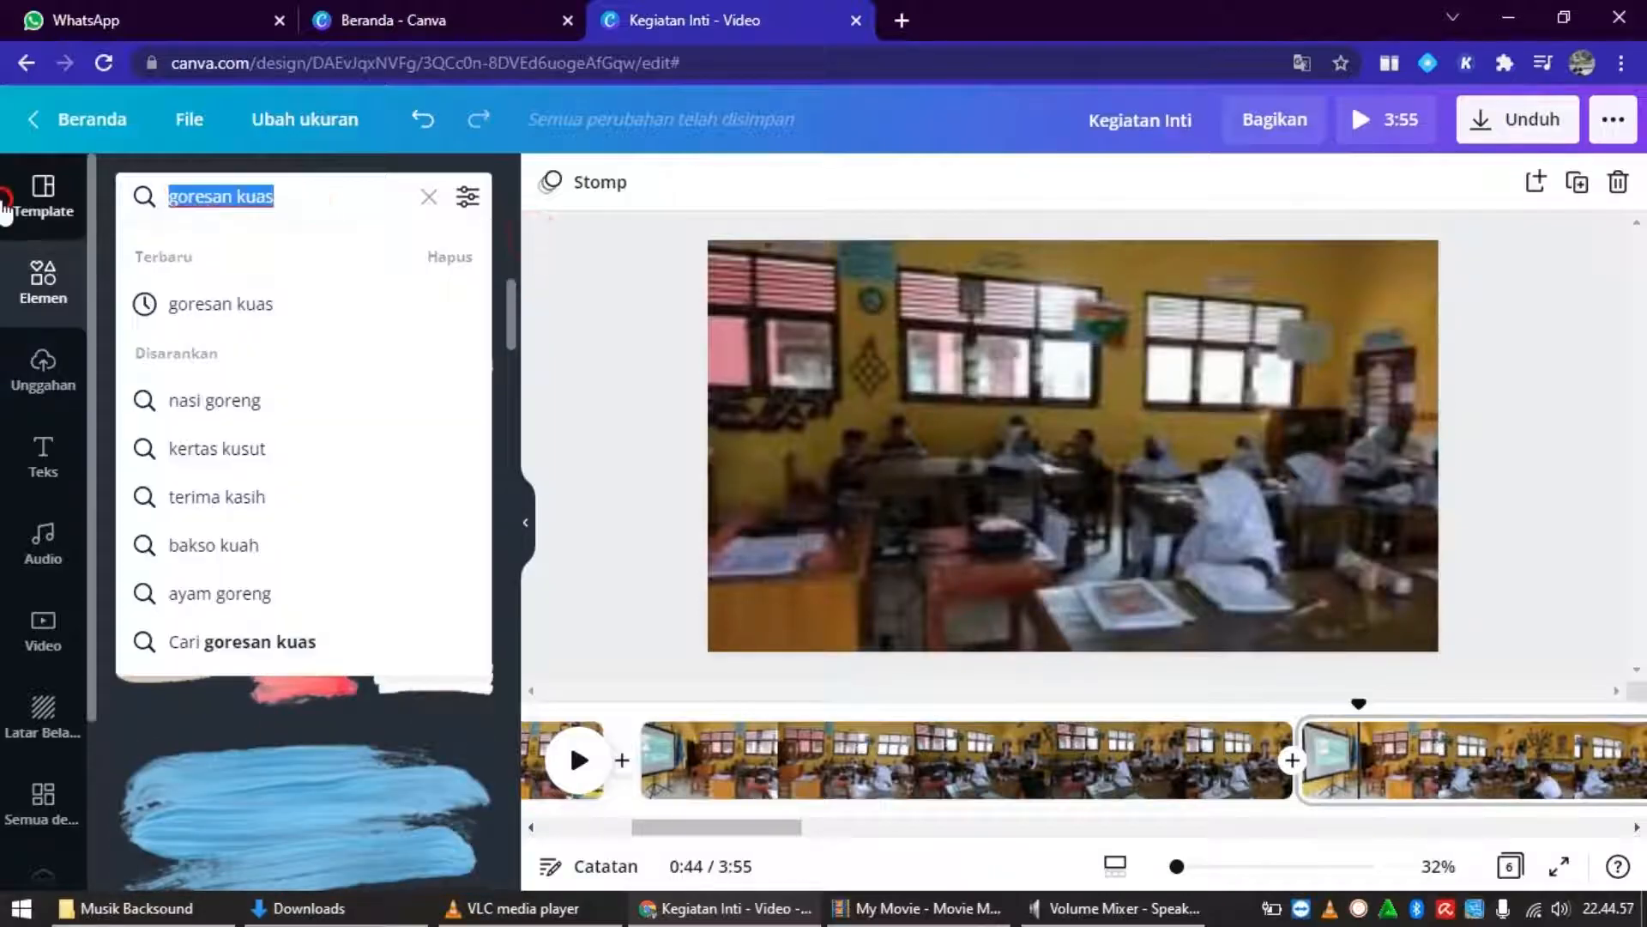
text(Papan )
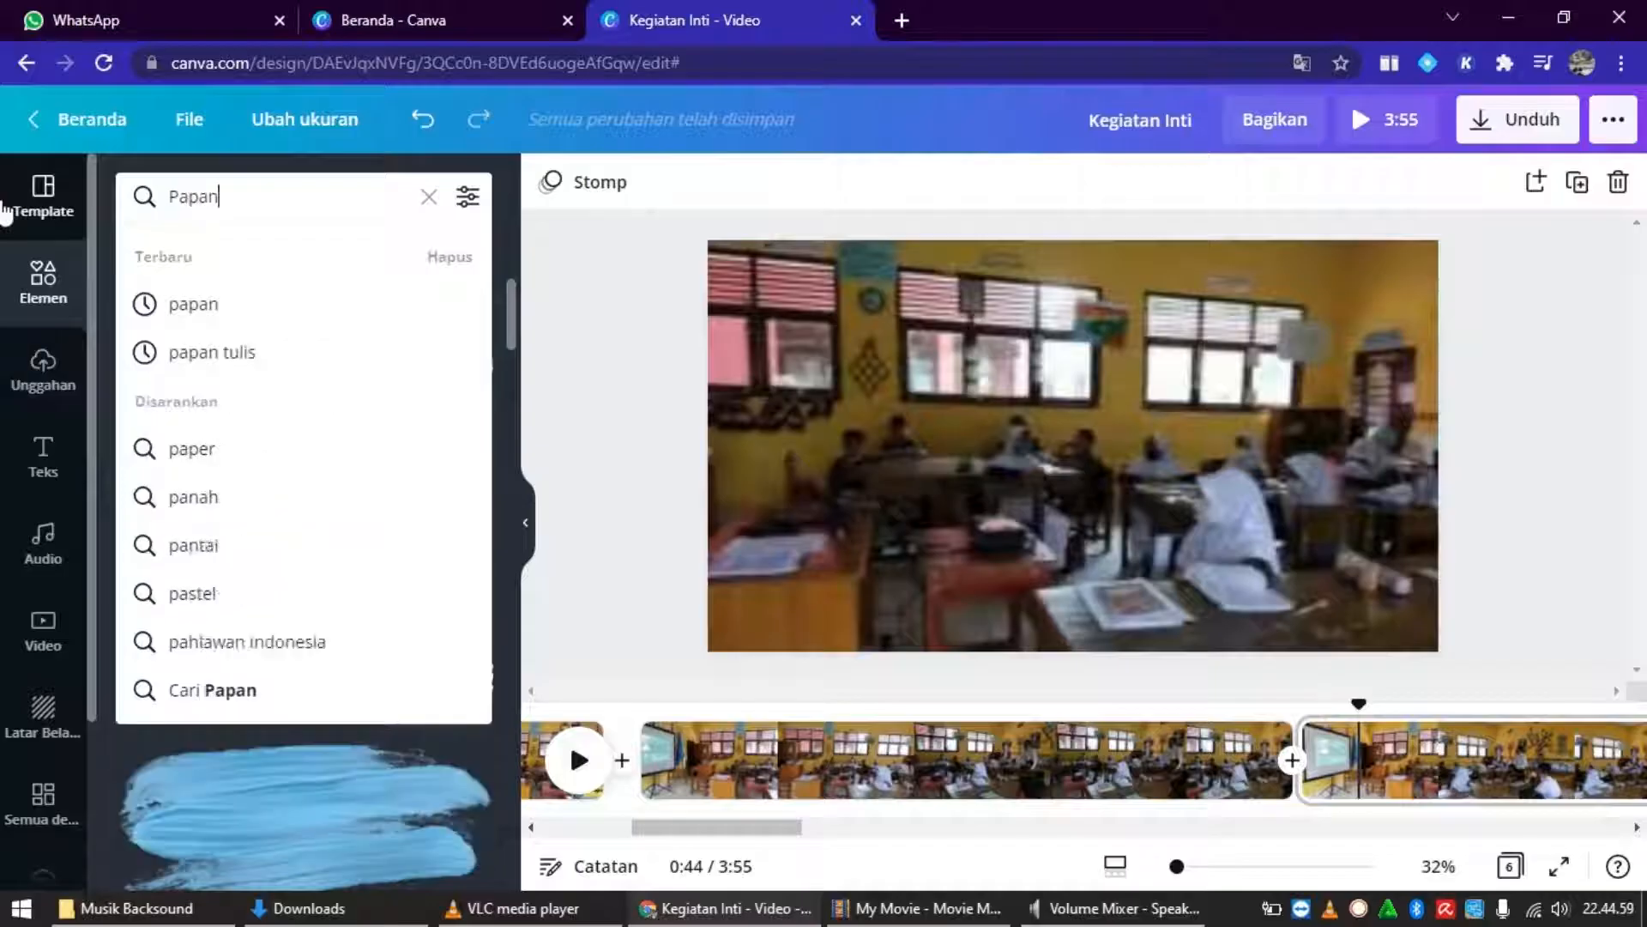
text(Ka)
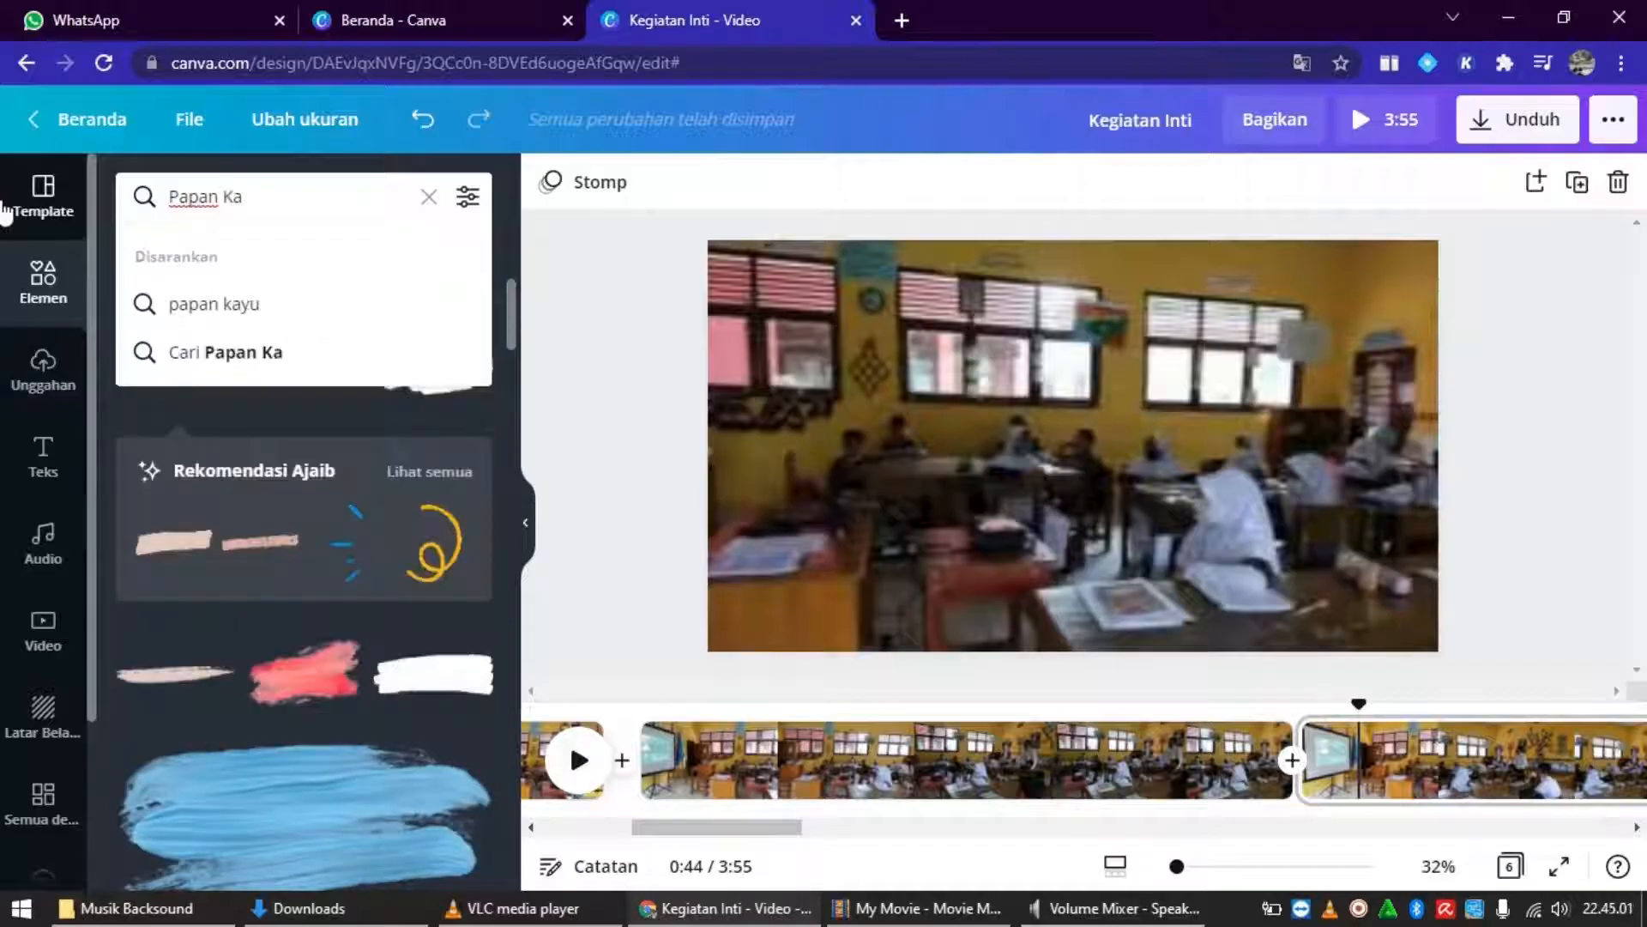
key(BackSpace)
key(BackSpace)
key(BackSpace)
key(BackSpace)
key(BackSpace)
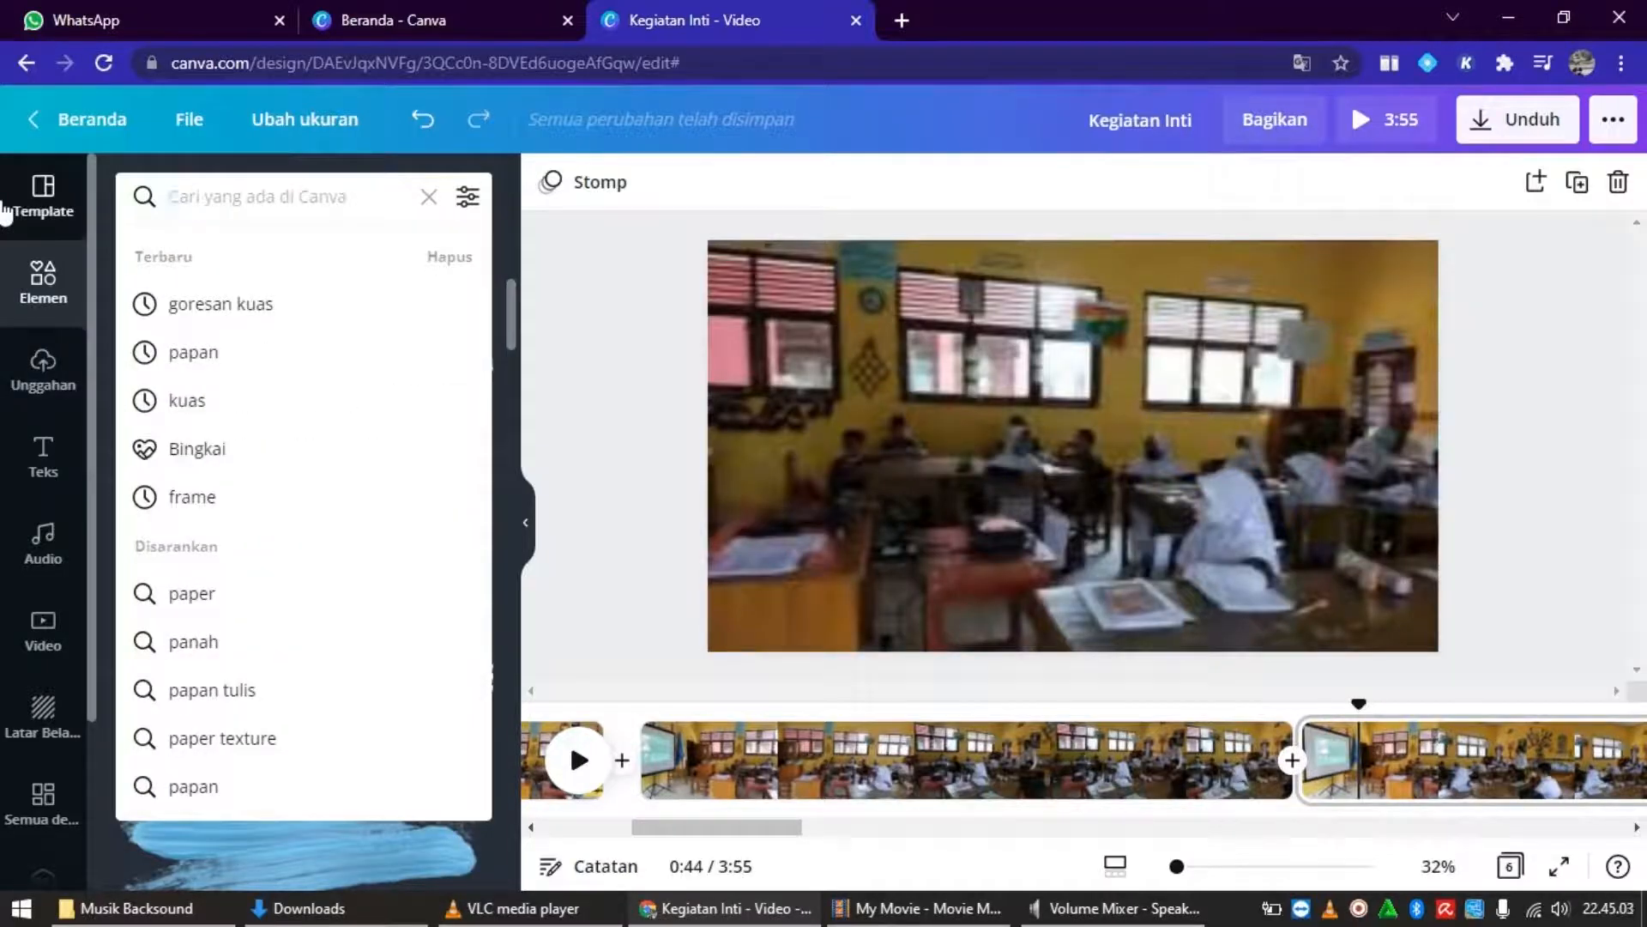
text(L)
key(BackSpace)
text(Kayu)
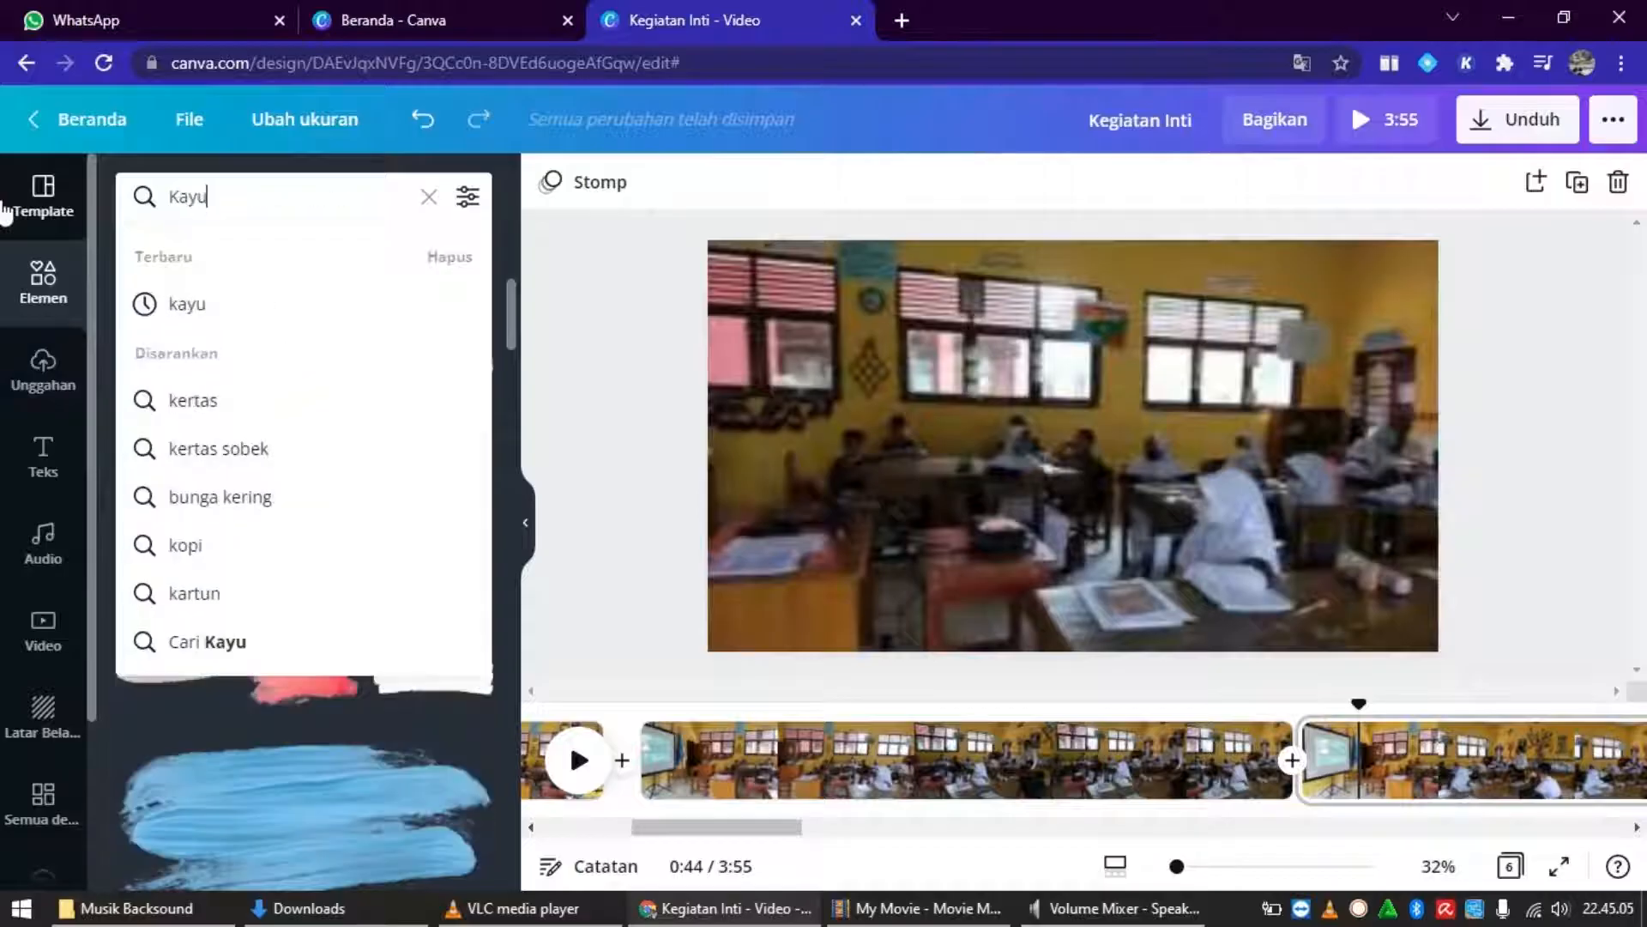
key(Return)
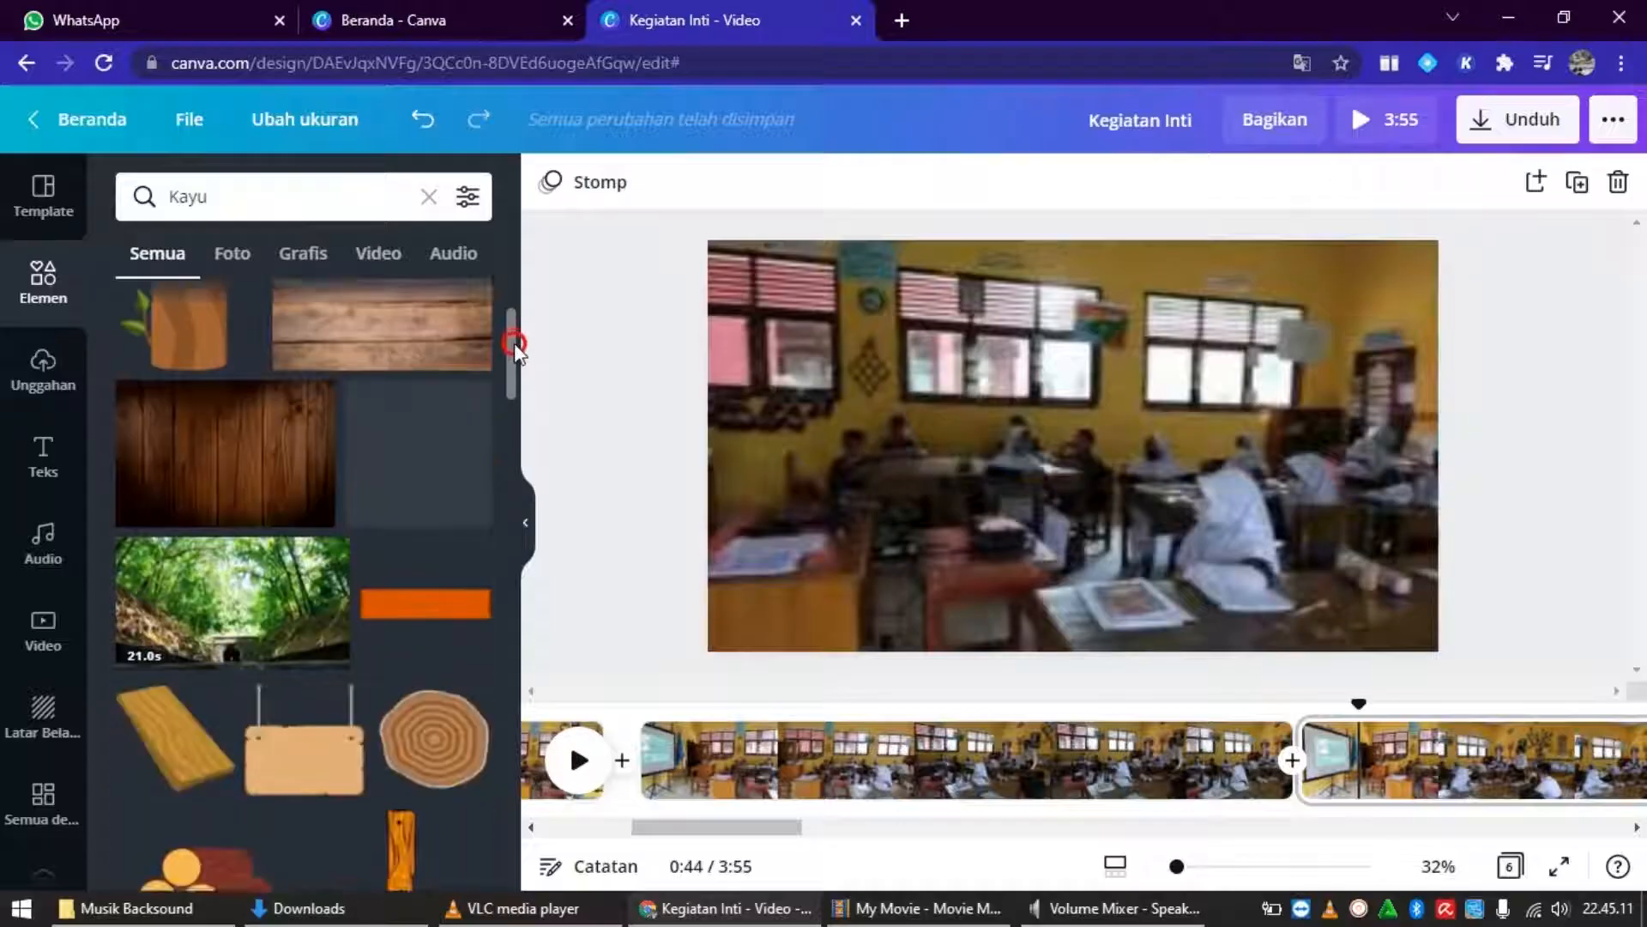
Insert the orange wooden board into the third clip, shrink it and place it in the frame's lower-left area.
drag(515, 324, 515, 367)
click(403, 444)
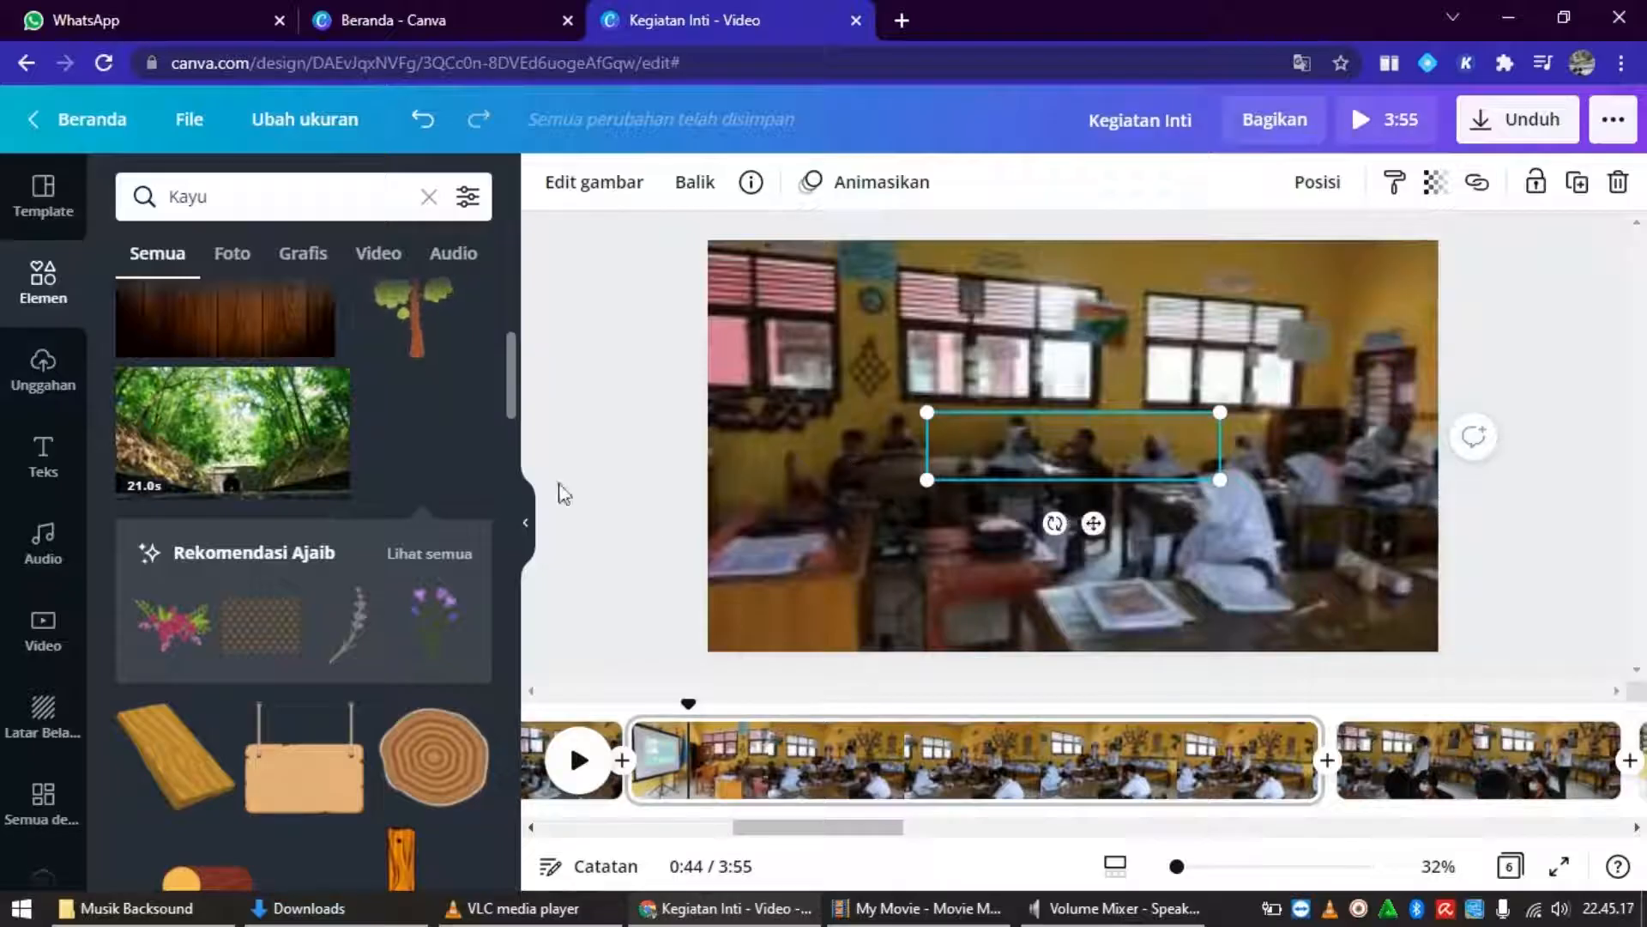
drag(512, 384, 513, 738)
drag(1218, 478, 1146, 463)
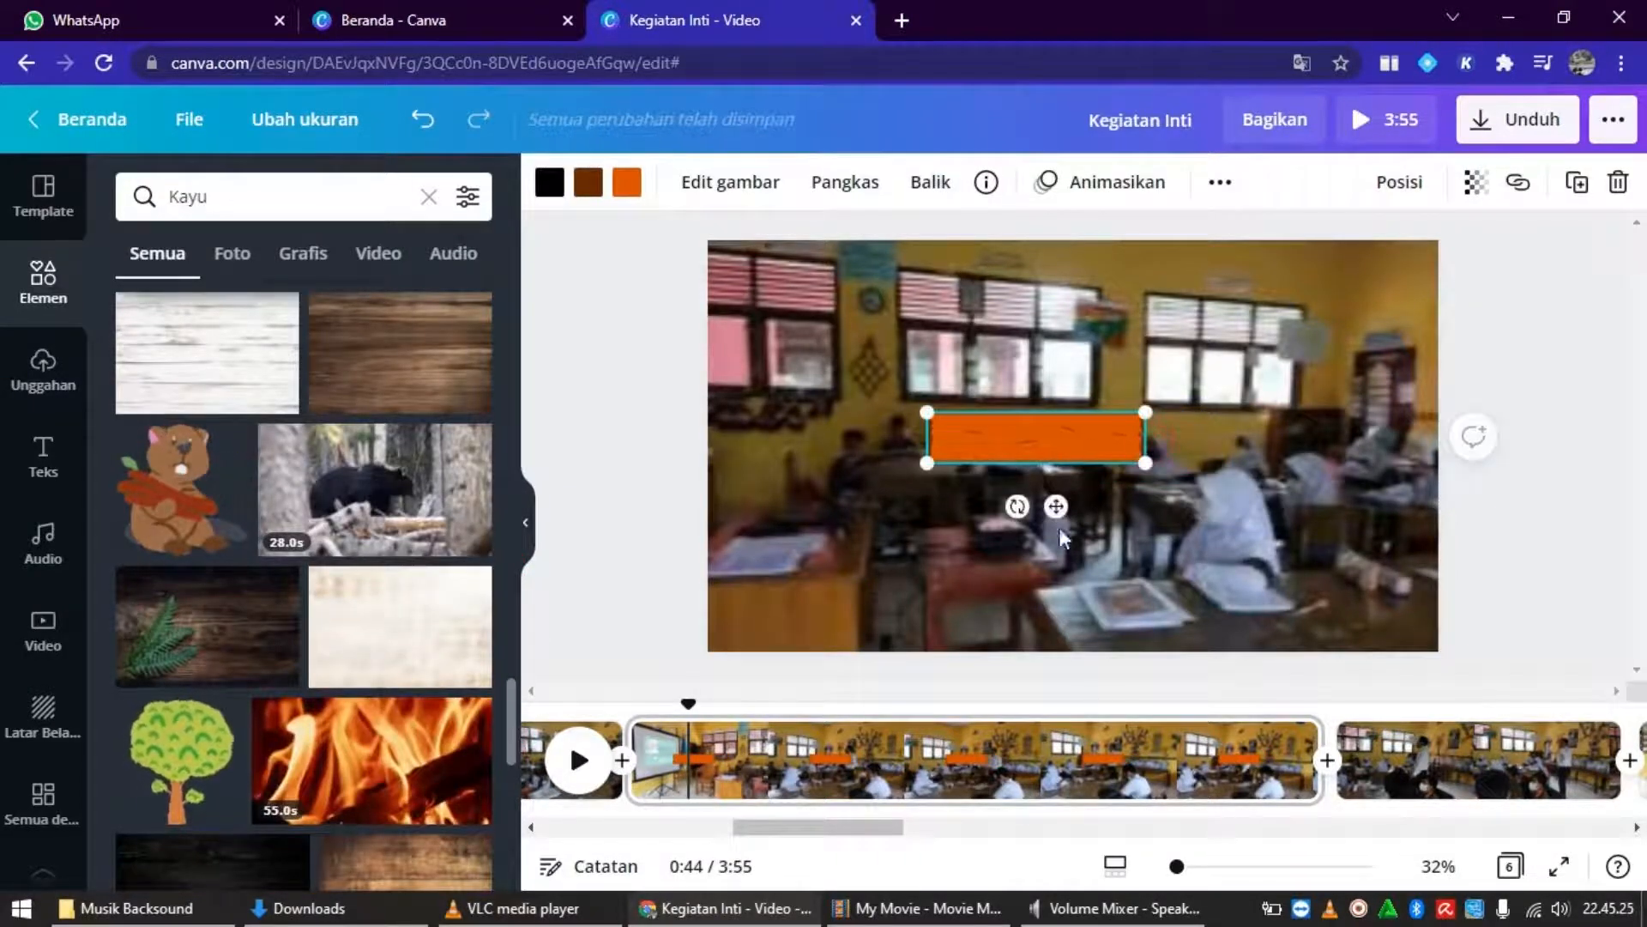
drag(1058, 503, 892, 669)
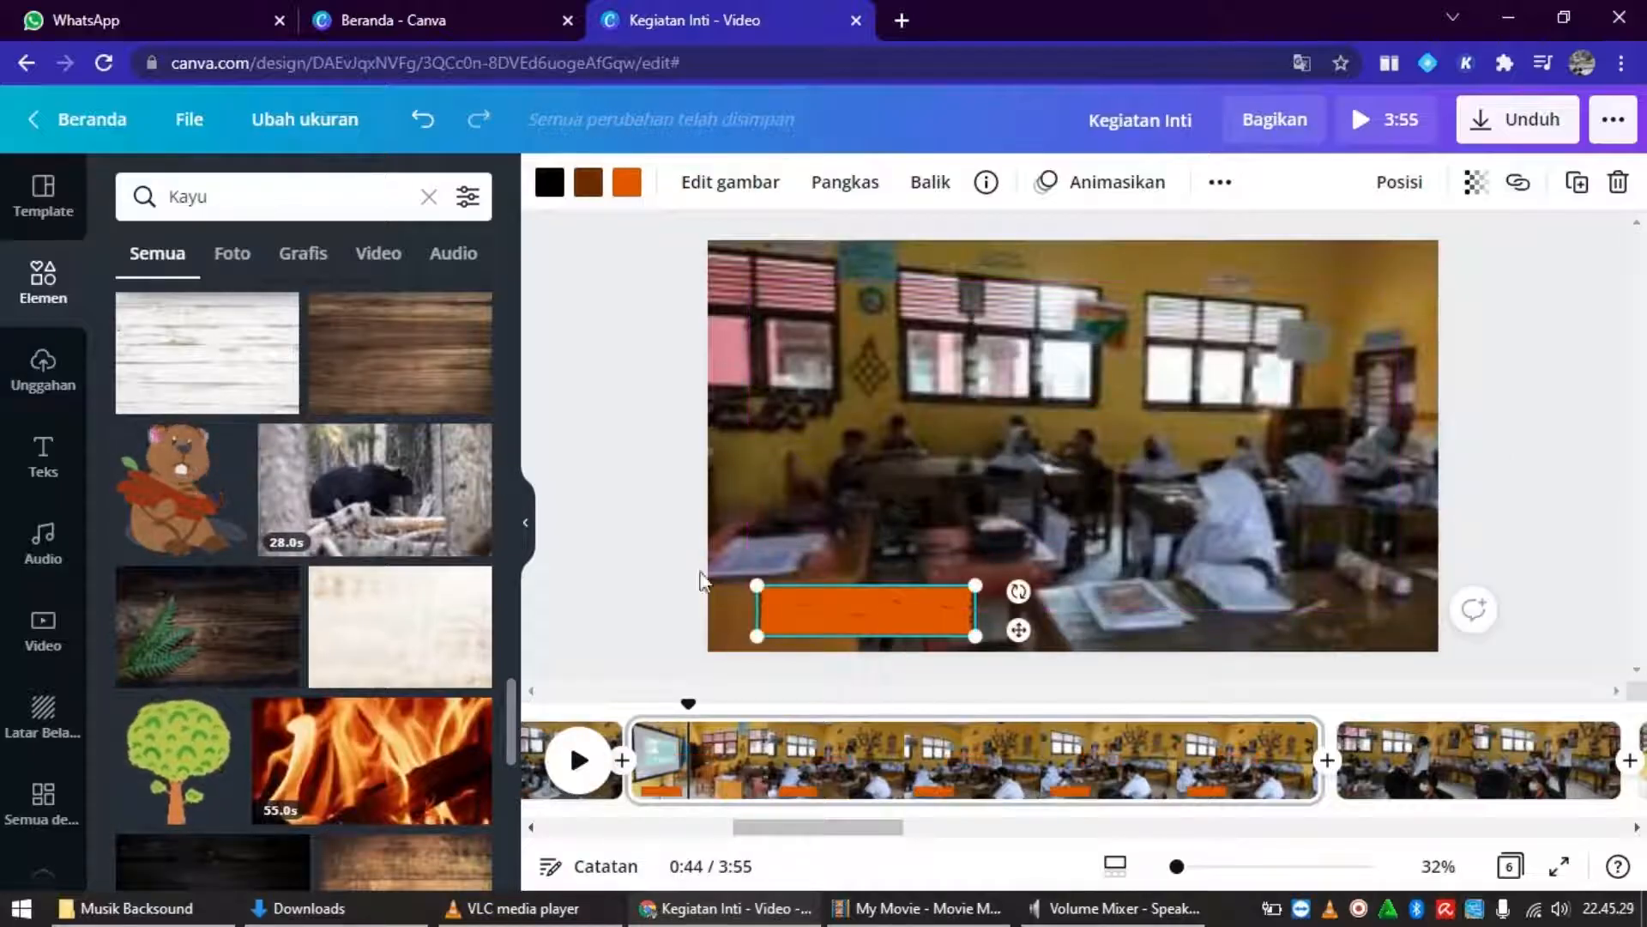
Add a subheading reading "Diskusi", place it on the orange board and enlarge it to size 60.7.
click(34, 465)
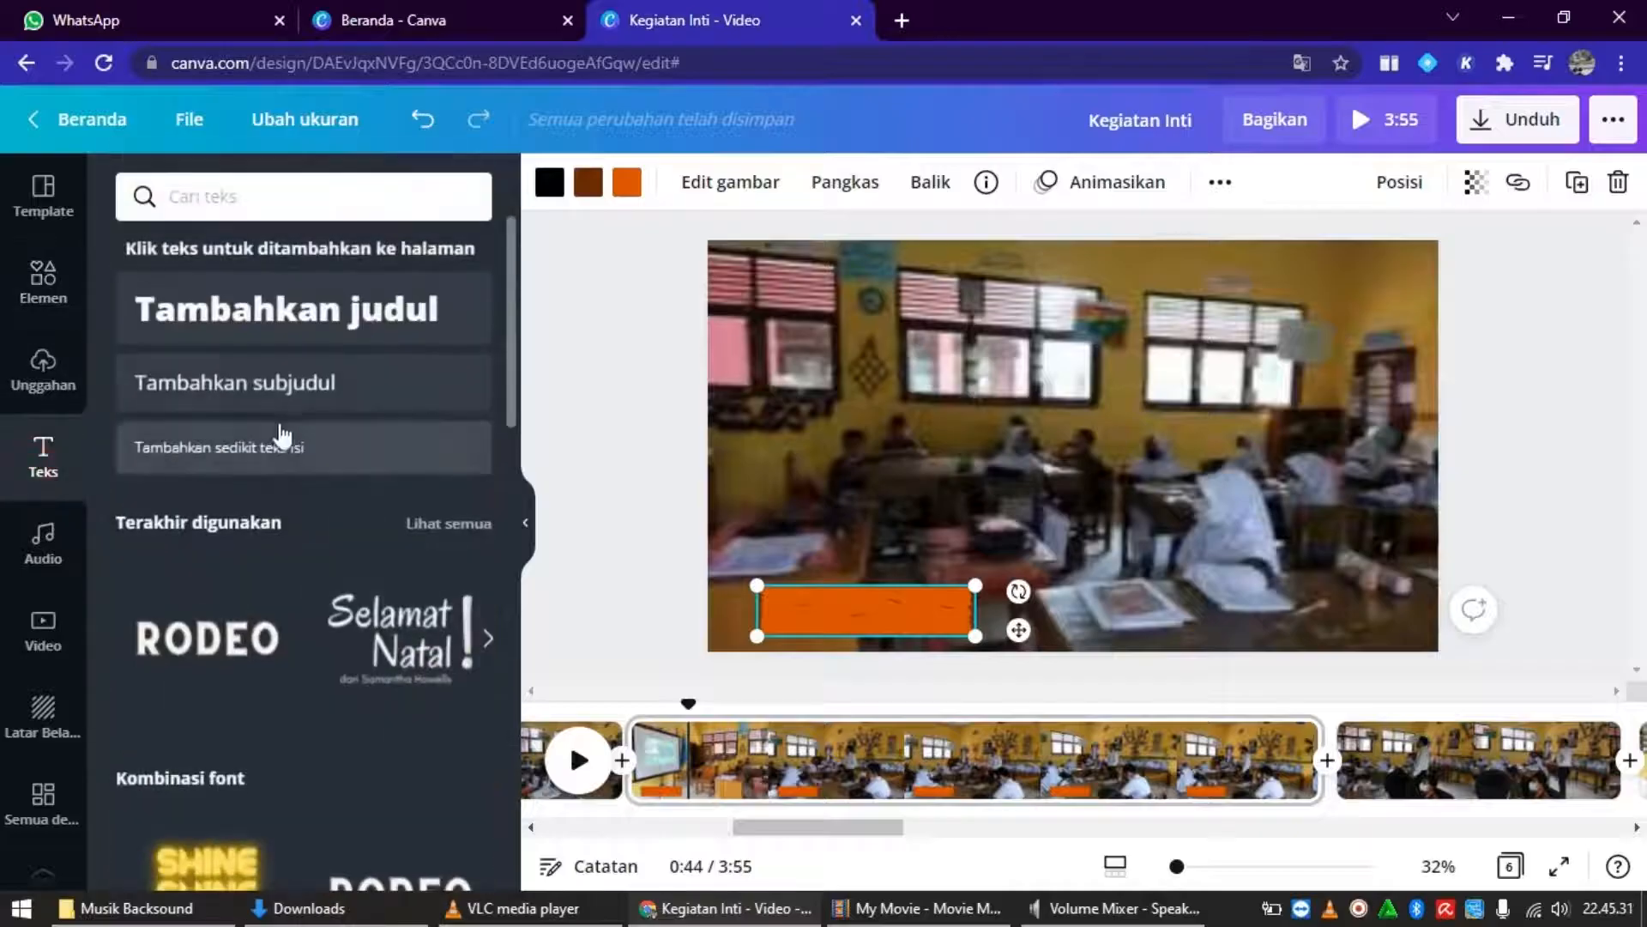
click(270, 383)
text(Diskusi)
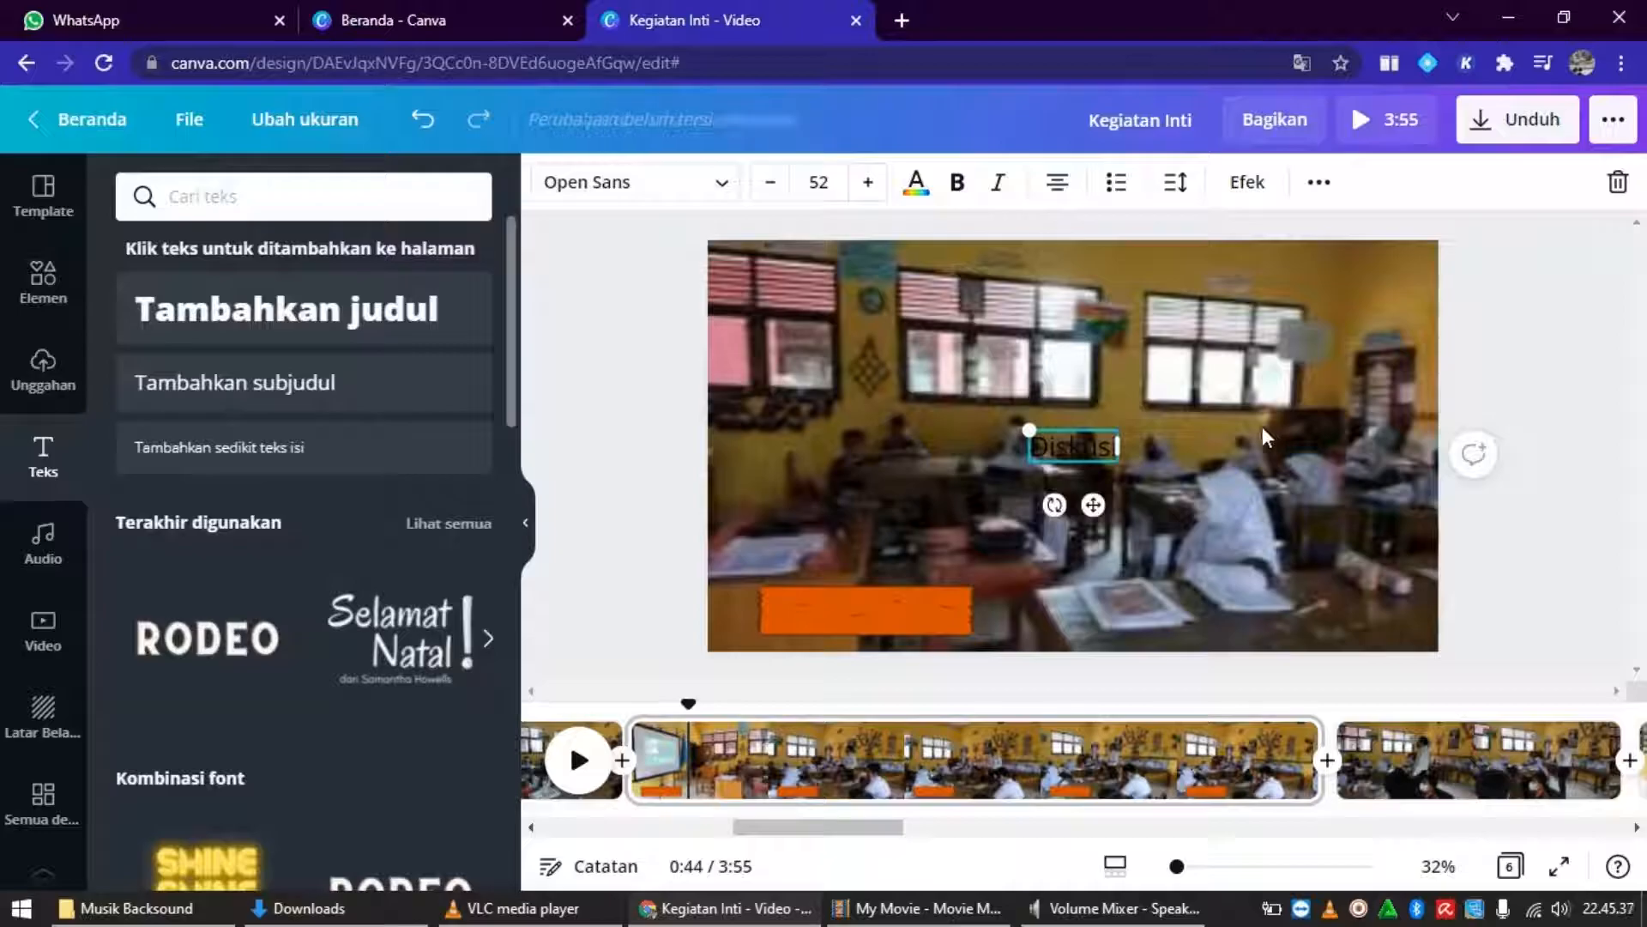
drag(1093, 504, 872, 672)
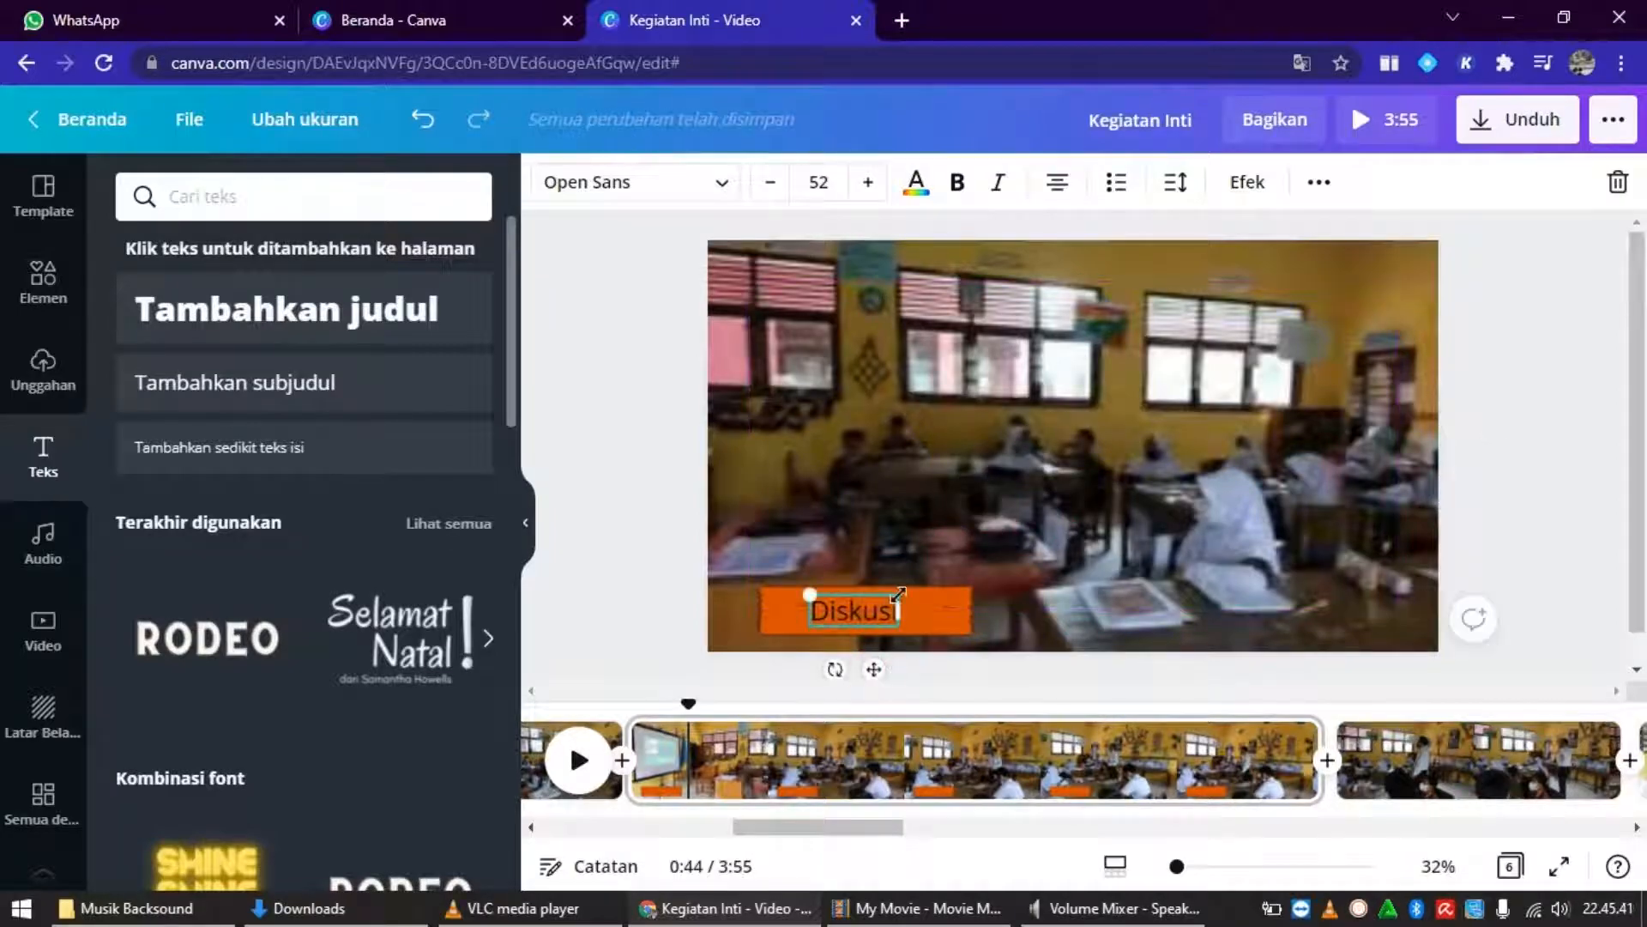
drag(806, 592, 795, 590)
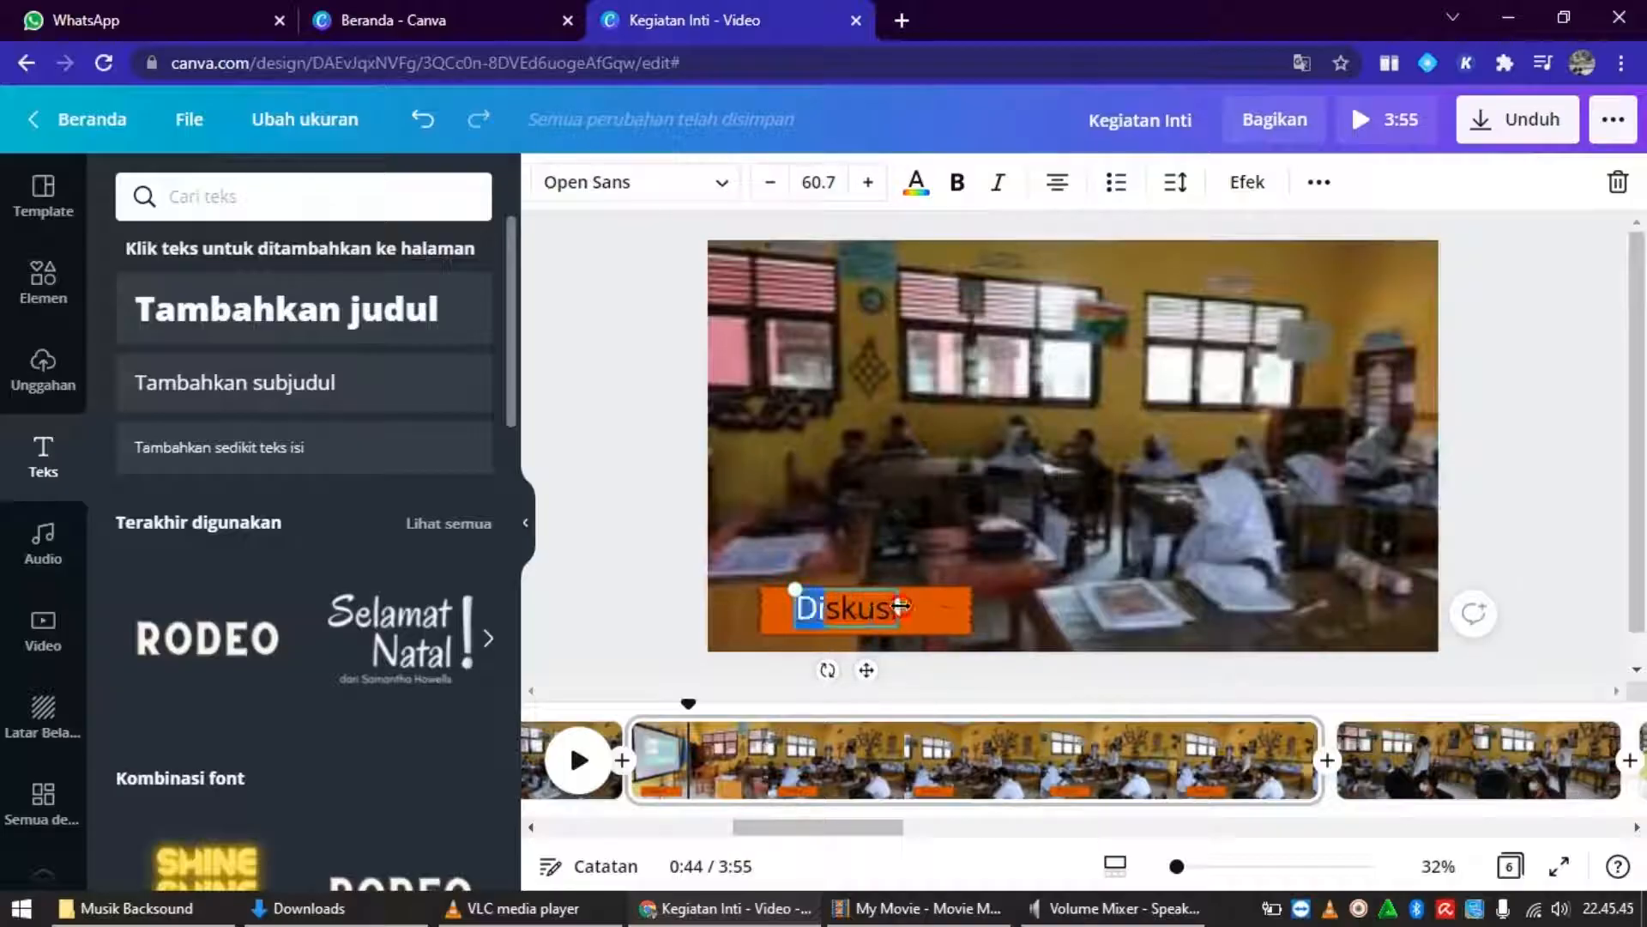
Make the "Diskusi" text bold and white, and shift it slightly right on the orange board.
double_click(873, 610)
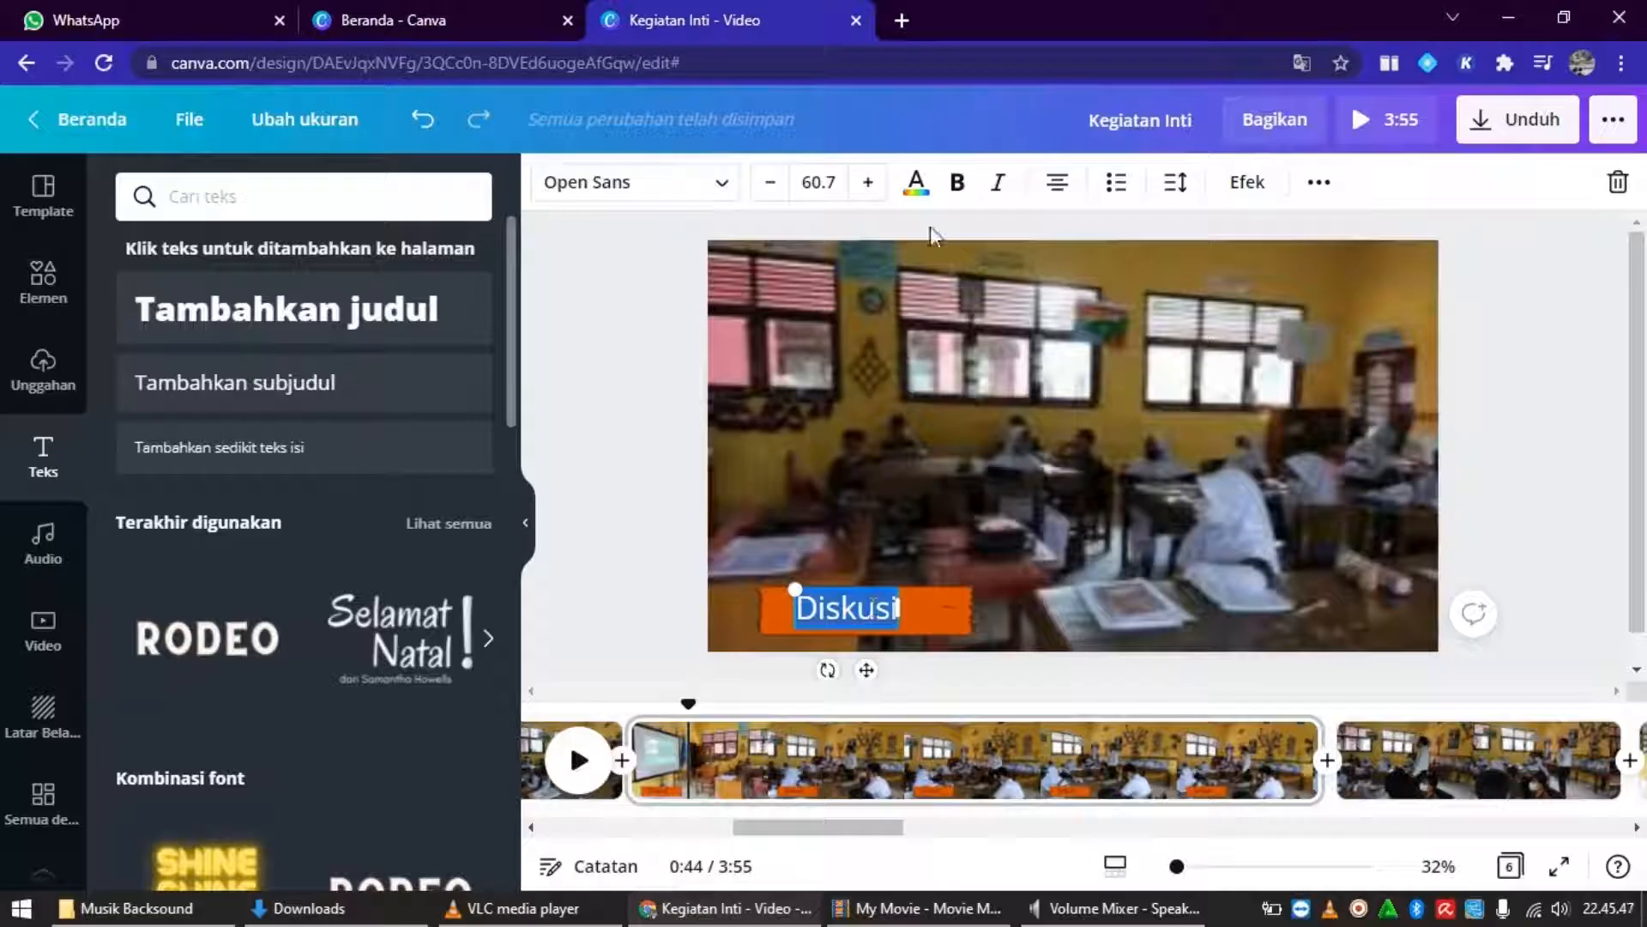
click(957, 183)
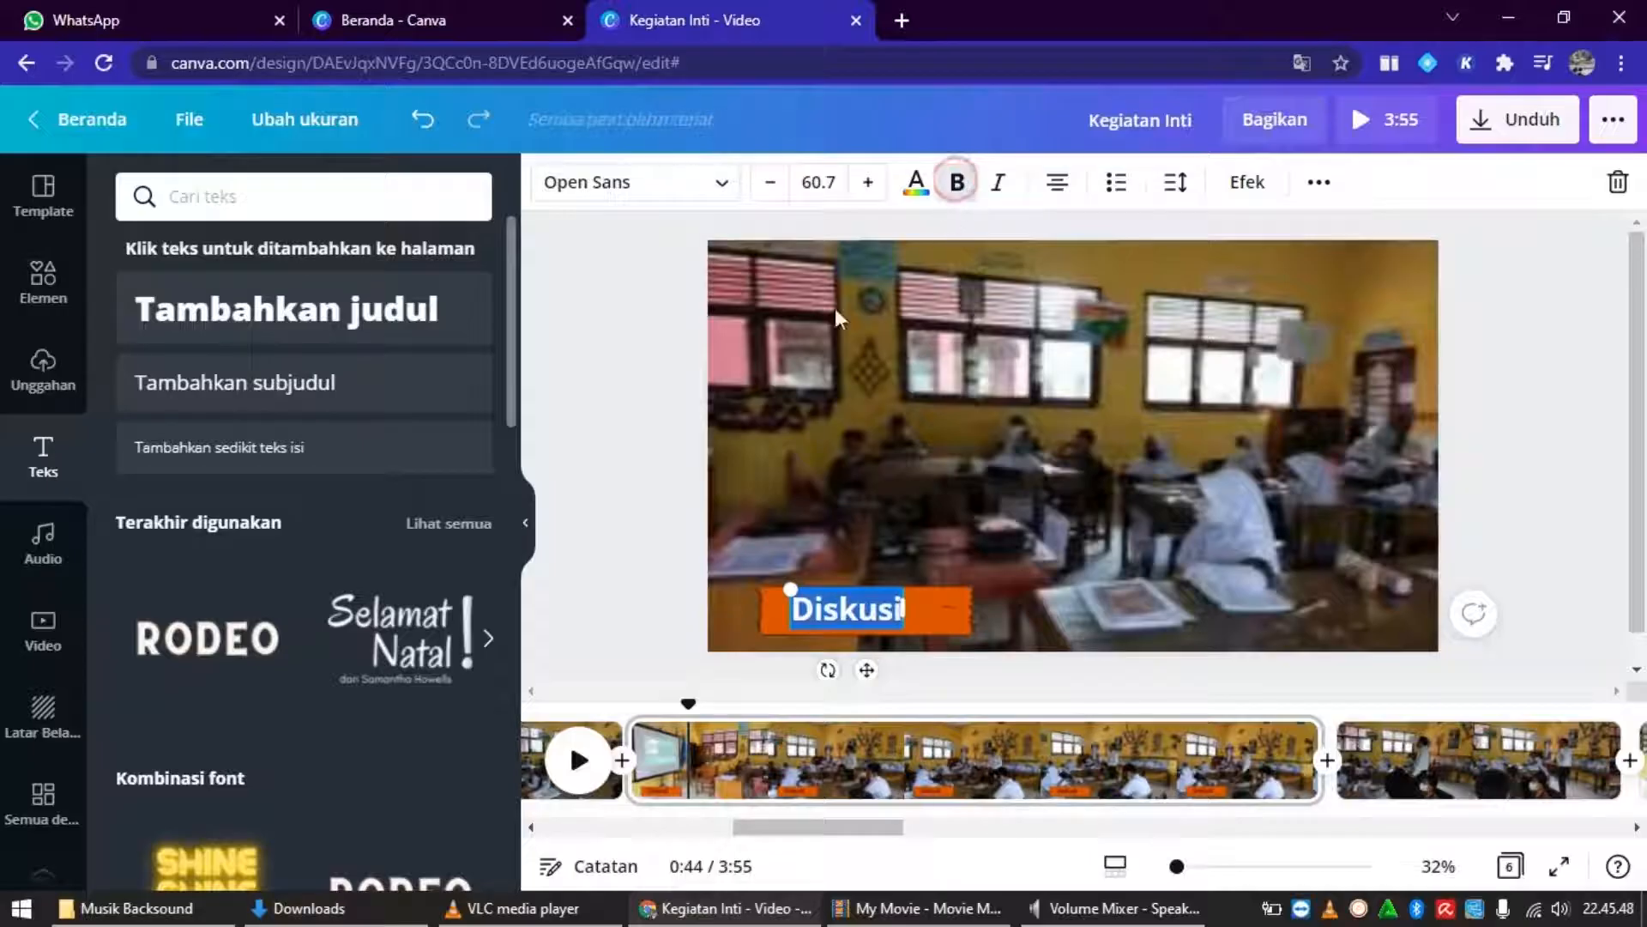
click(916, 183)
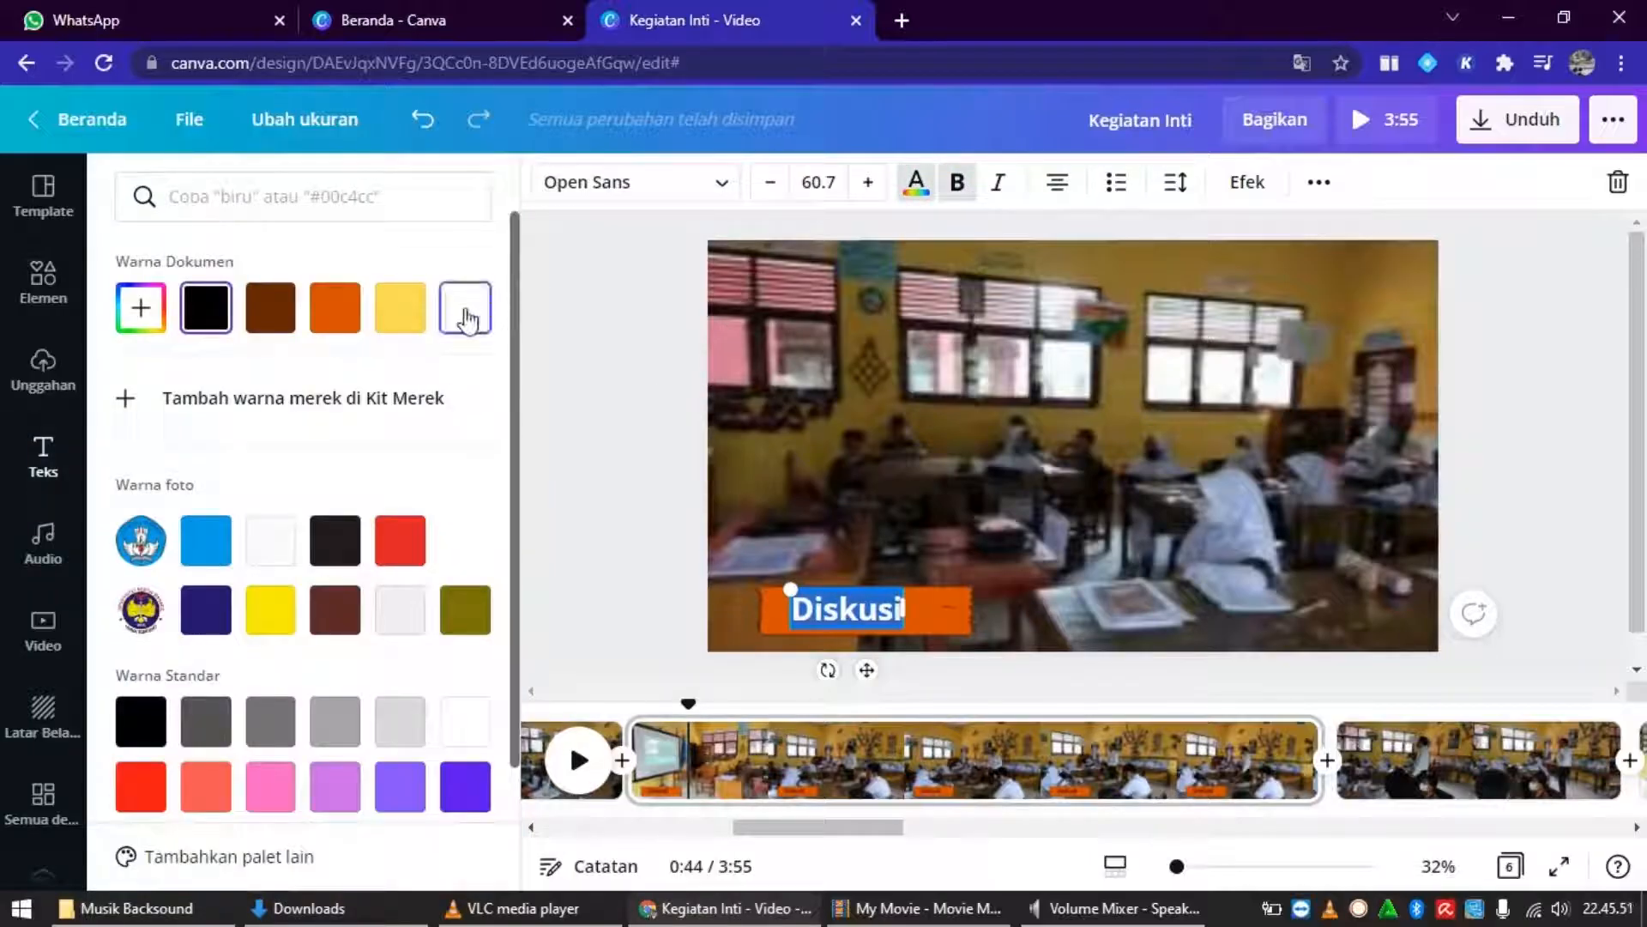
click(466, 320)
click(1253, 449)
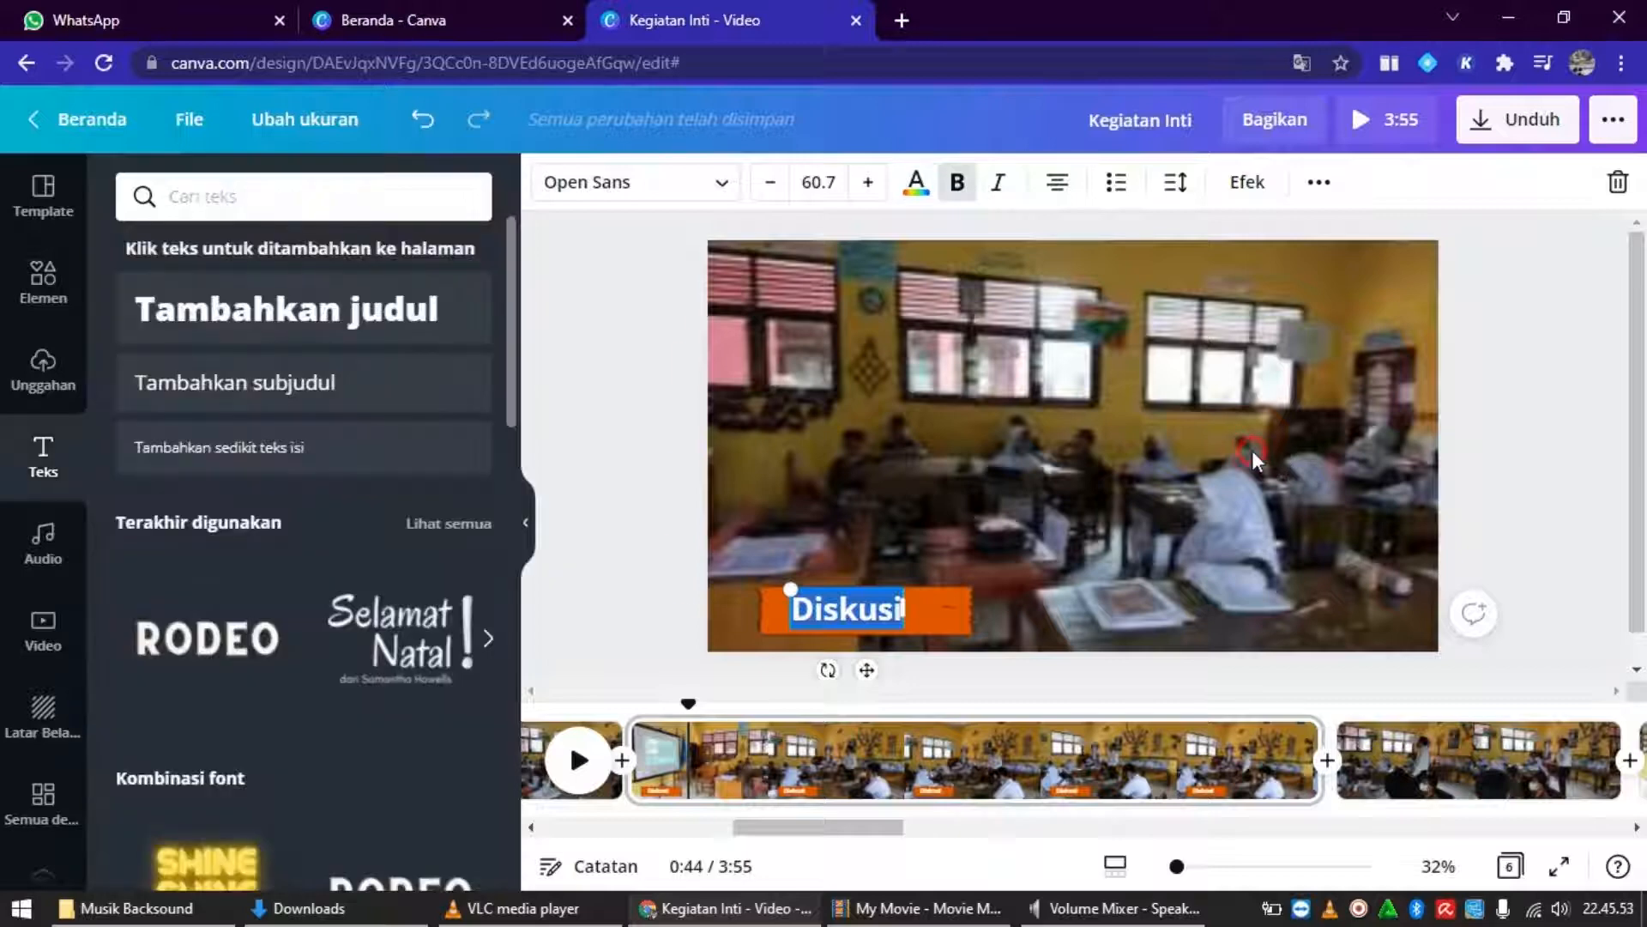
drag(854, 624, 883, 626)
click(1160, 546)
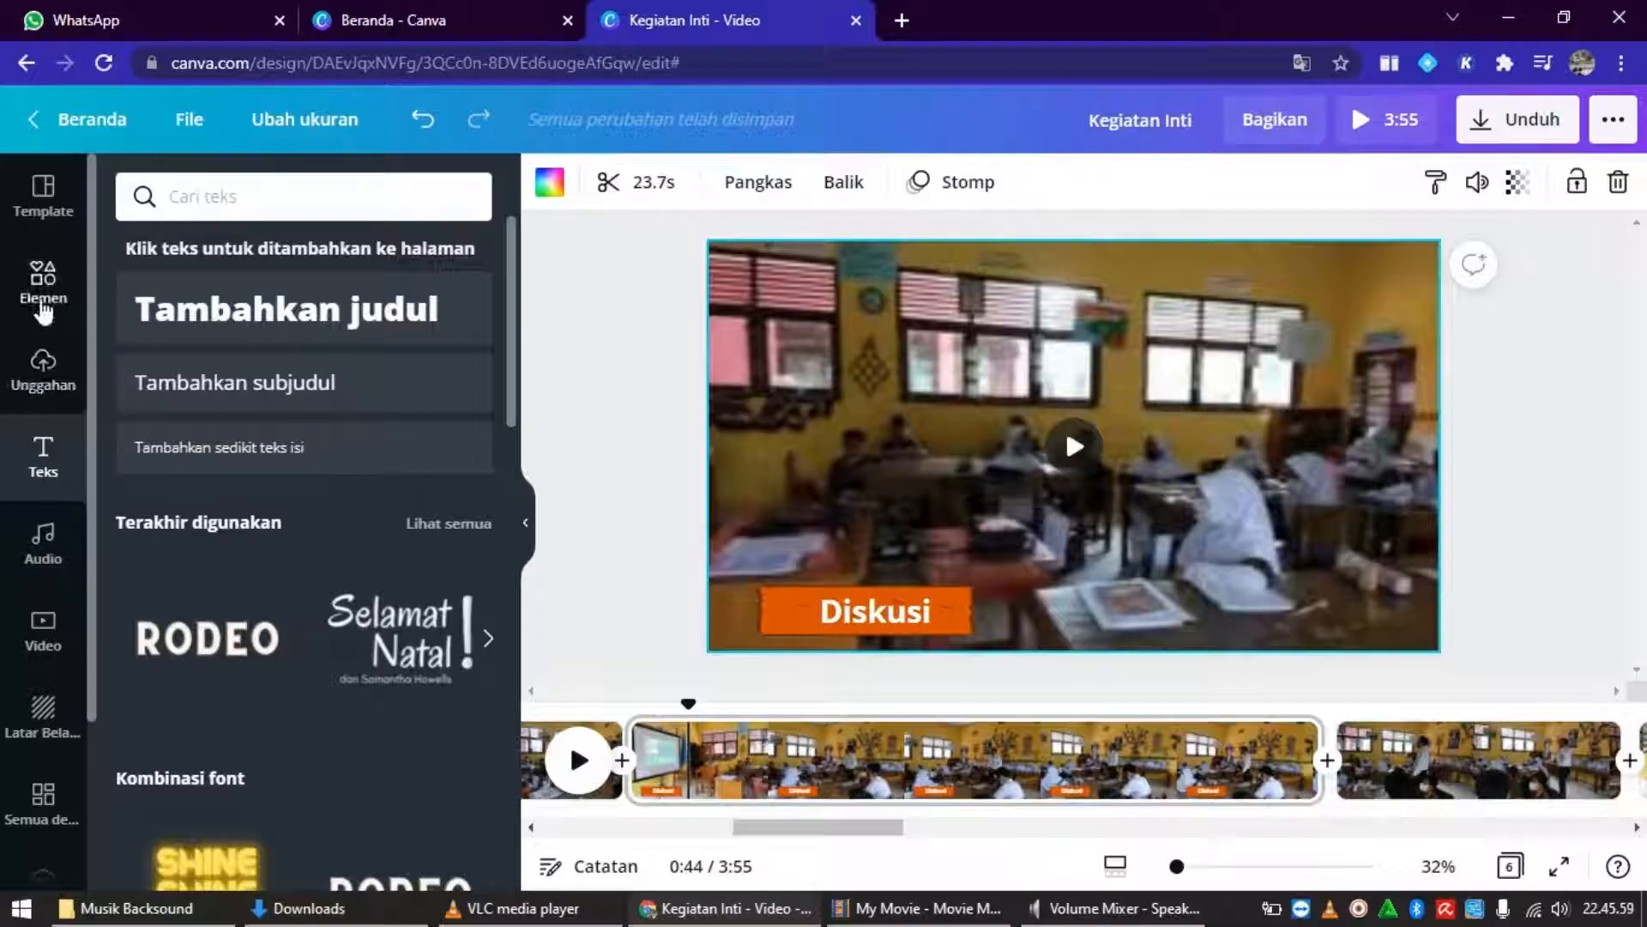
Insert the uploaded blue Tut Wuri Handayani logo and place it over the left end of the orange board.
click(39, 377)
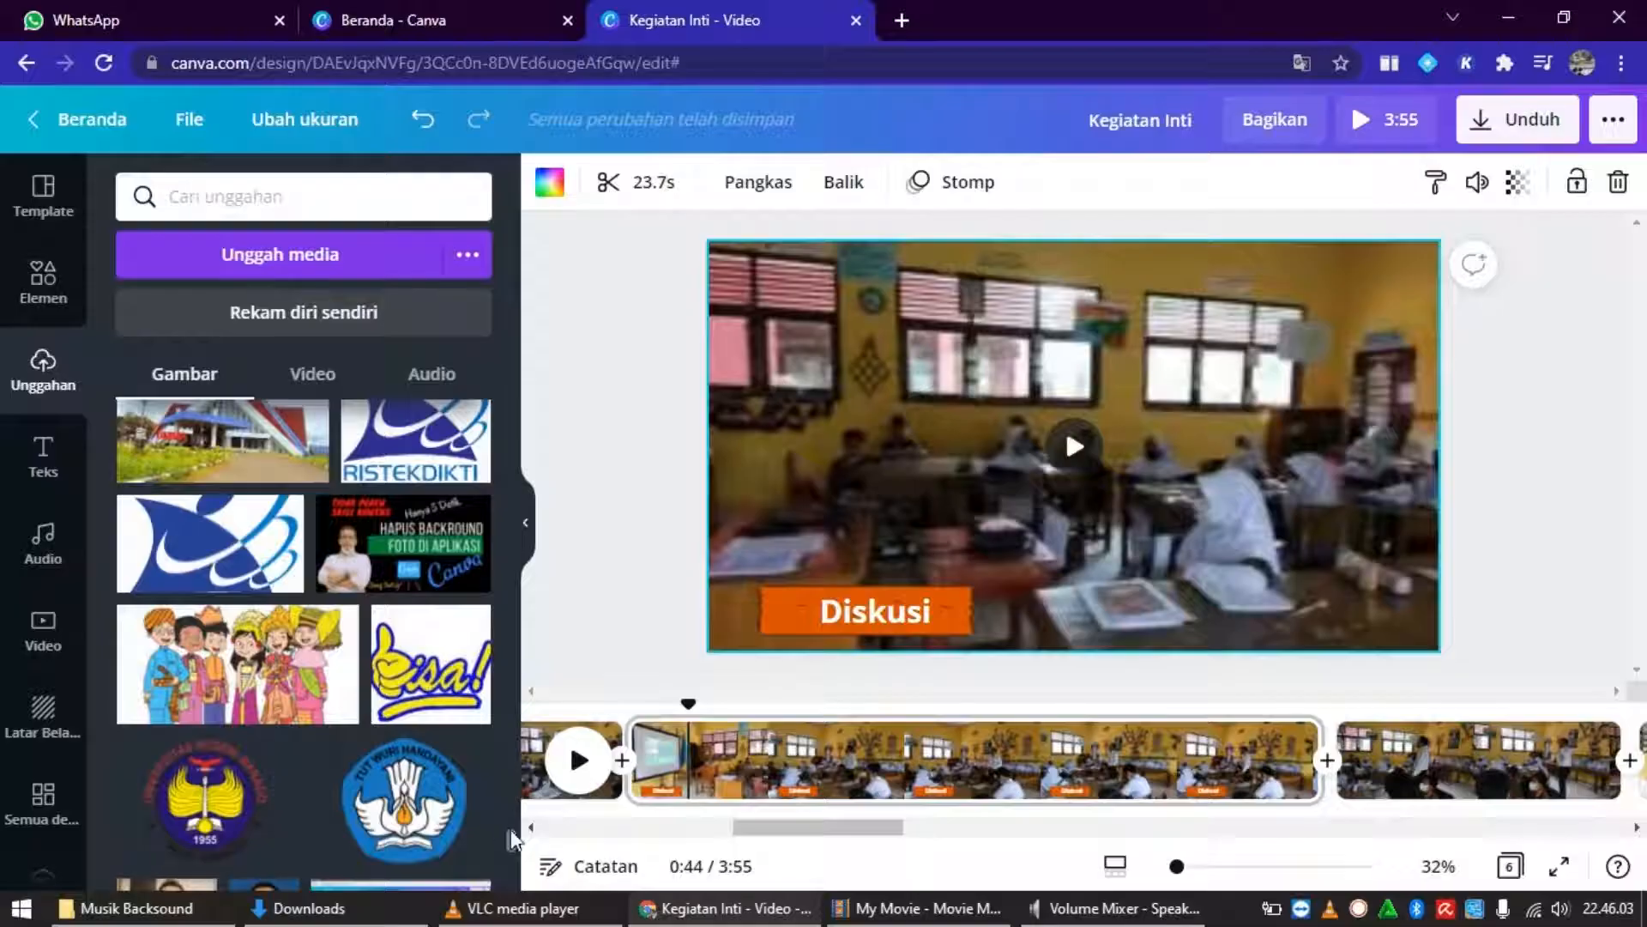
mouse_move(516, 846)
mouse_down()
mouse_move(516, 802)
mouse_move(516, 817)
mouse_up()
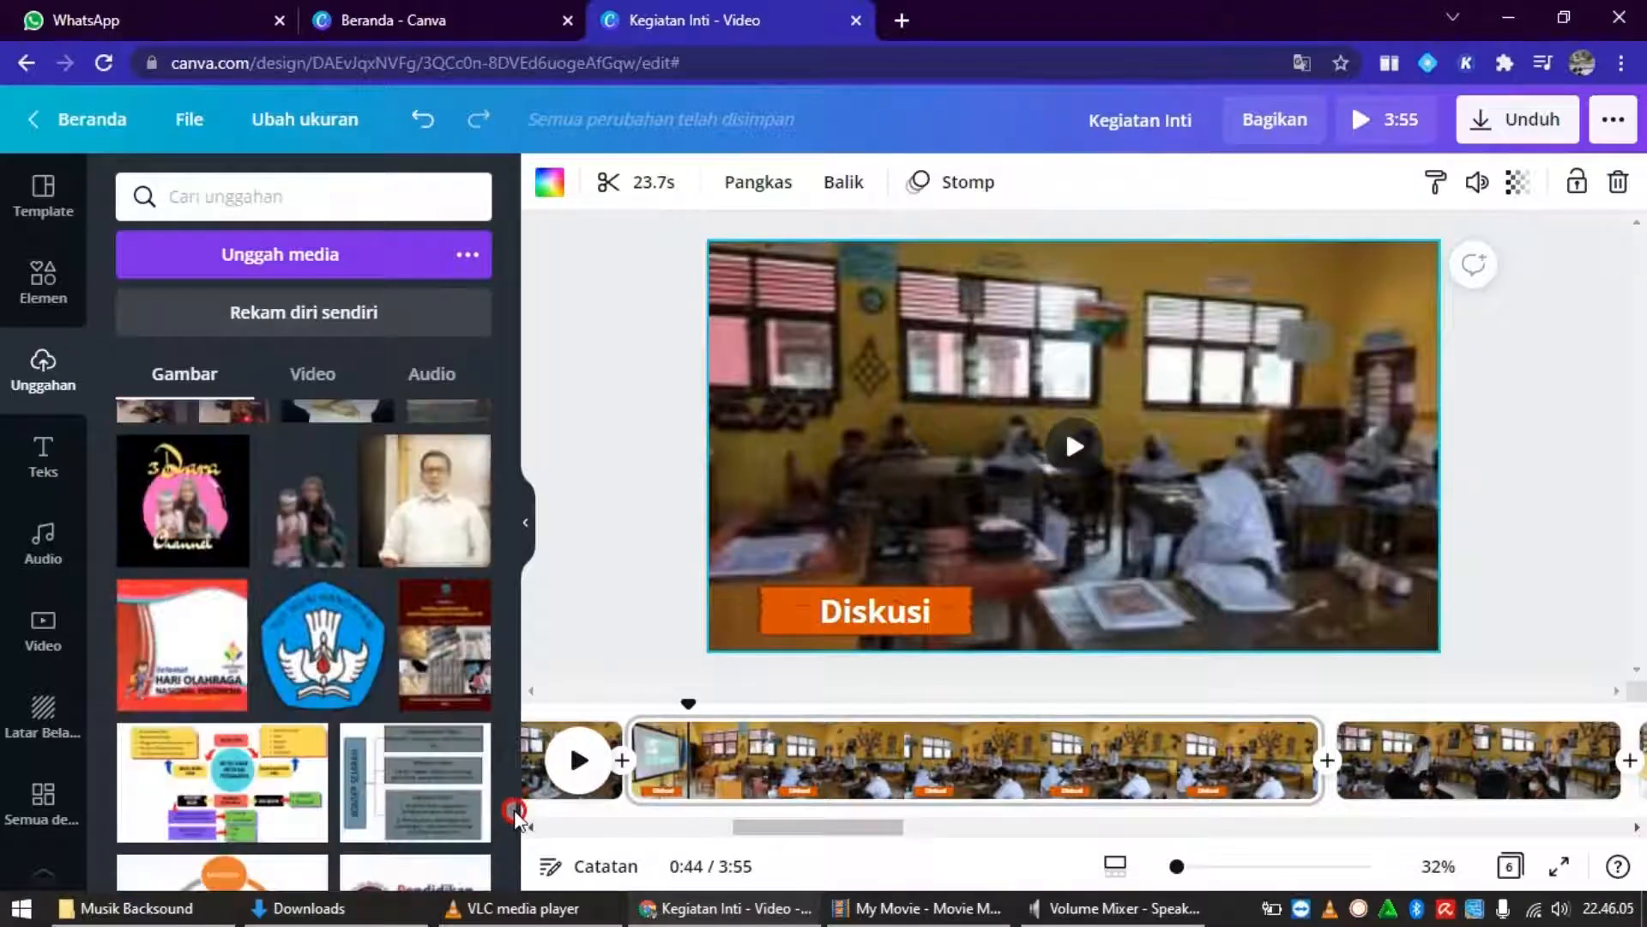
click(322, 703)
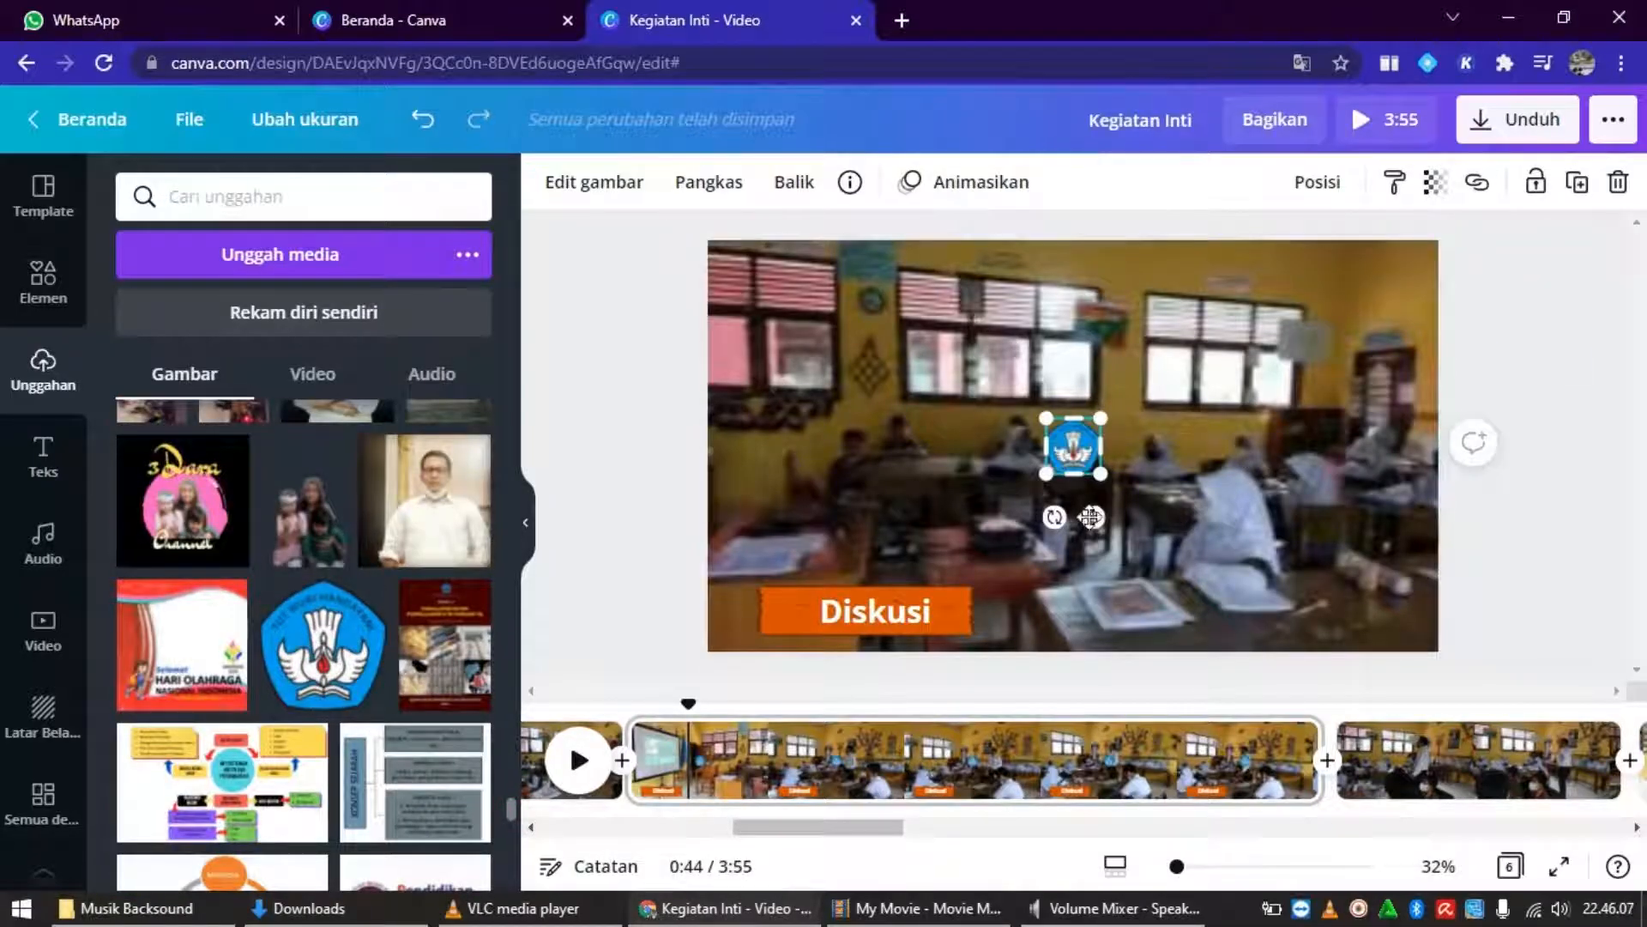
drag(1092, 528, 779, 670)
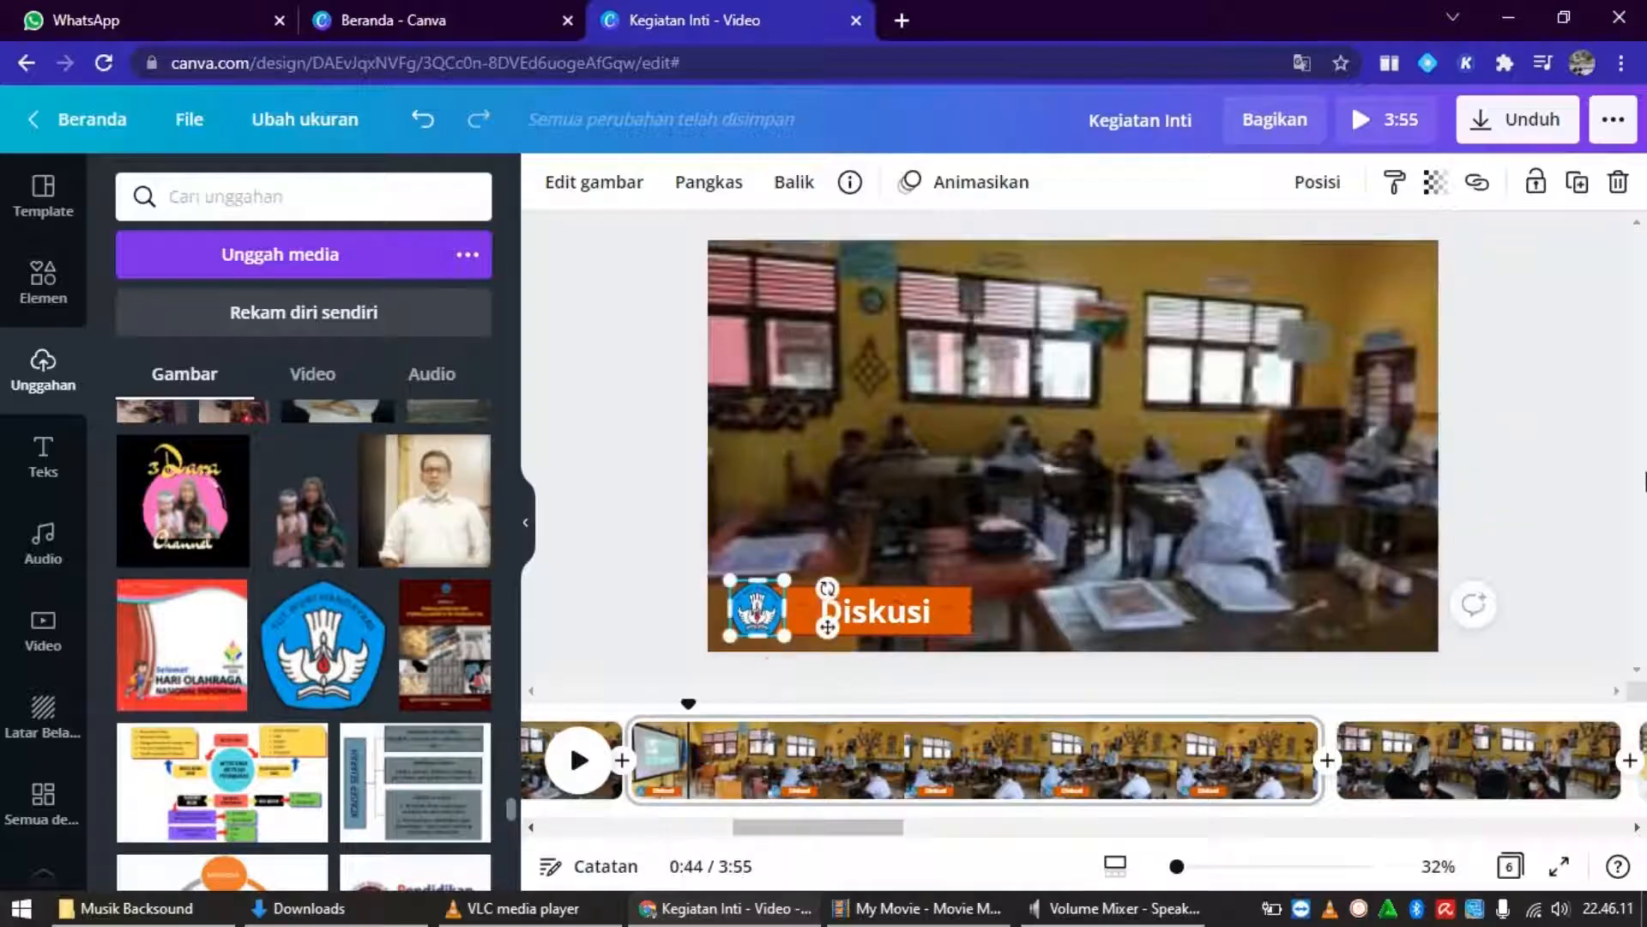
click(1562, 455)
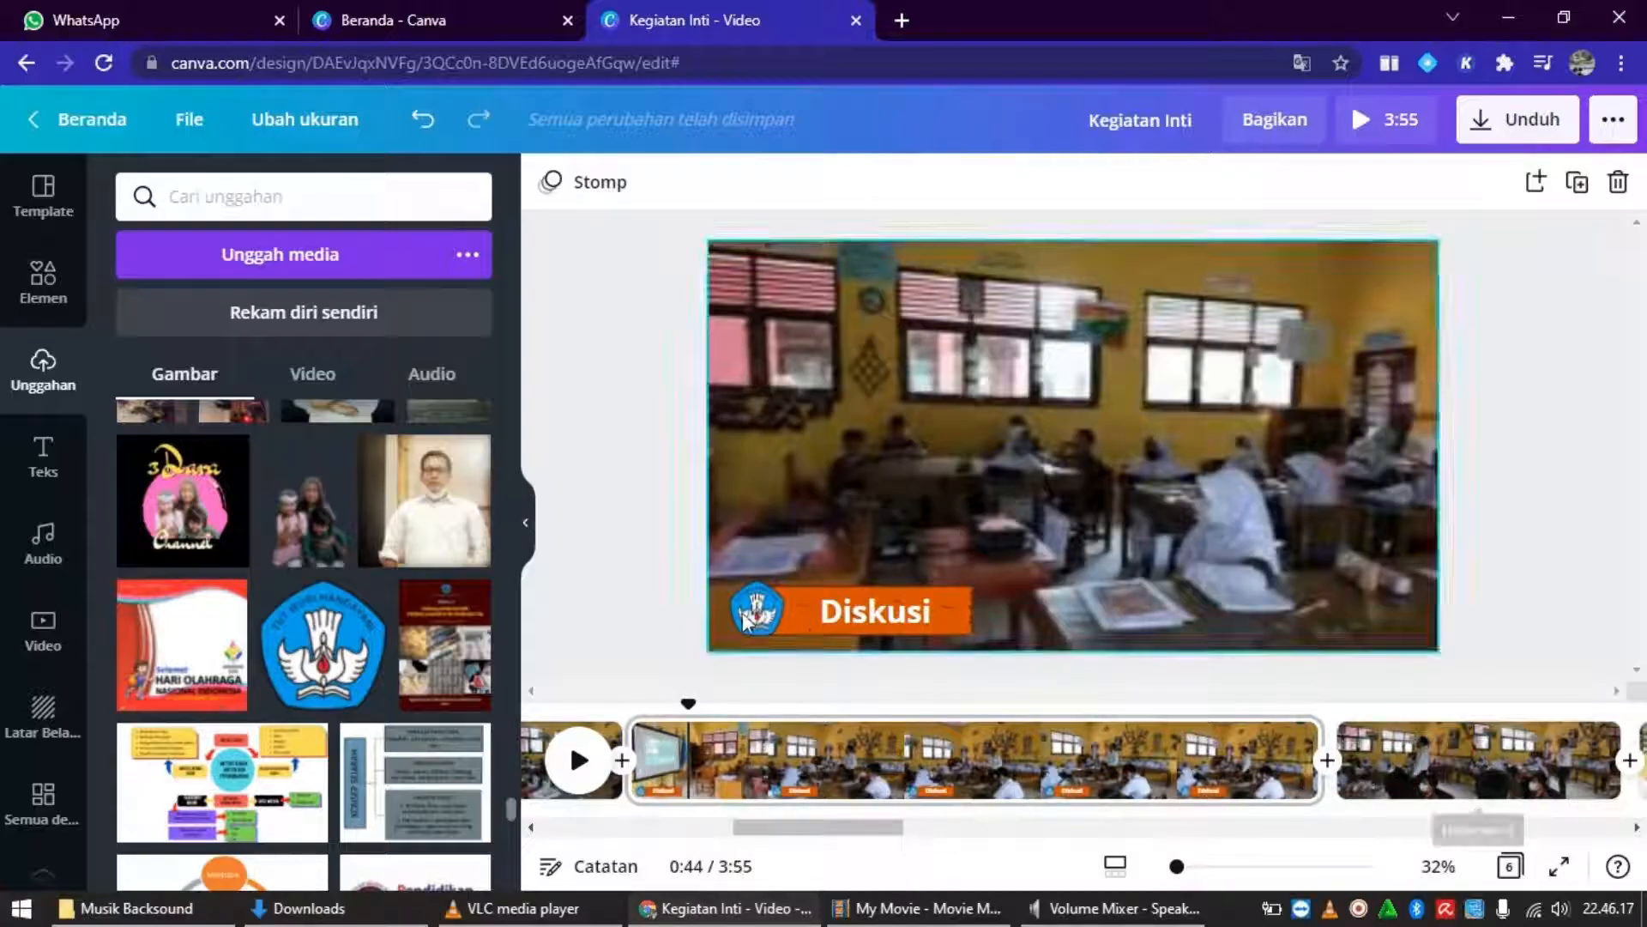
Insert the orange wooden board from the "Kayu" elements into the clip after the "Diskusi" clip and place it in the frame's lower-left area.
click(1491, 782)
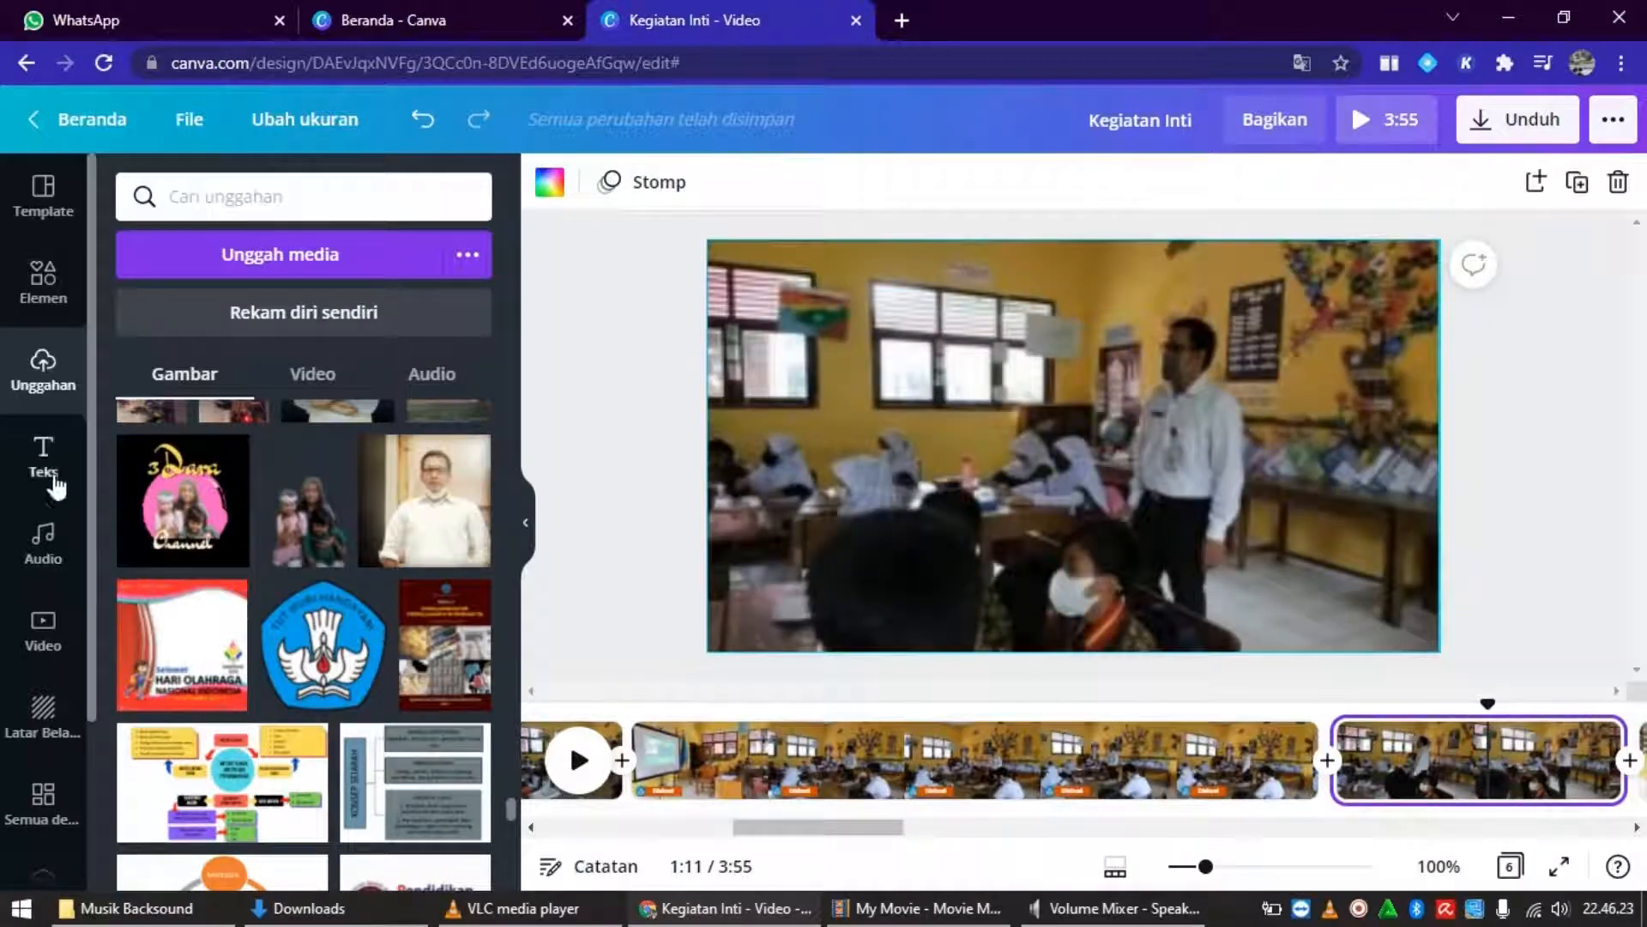
click(41, 283)
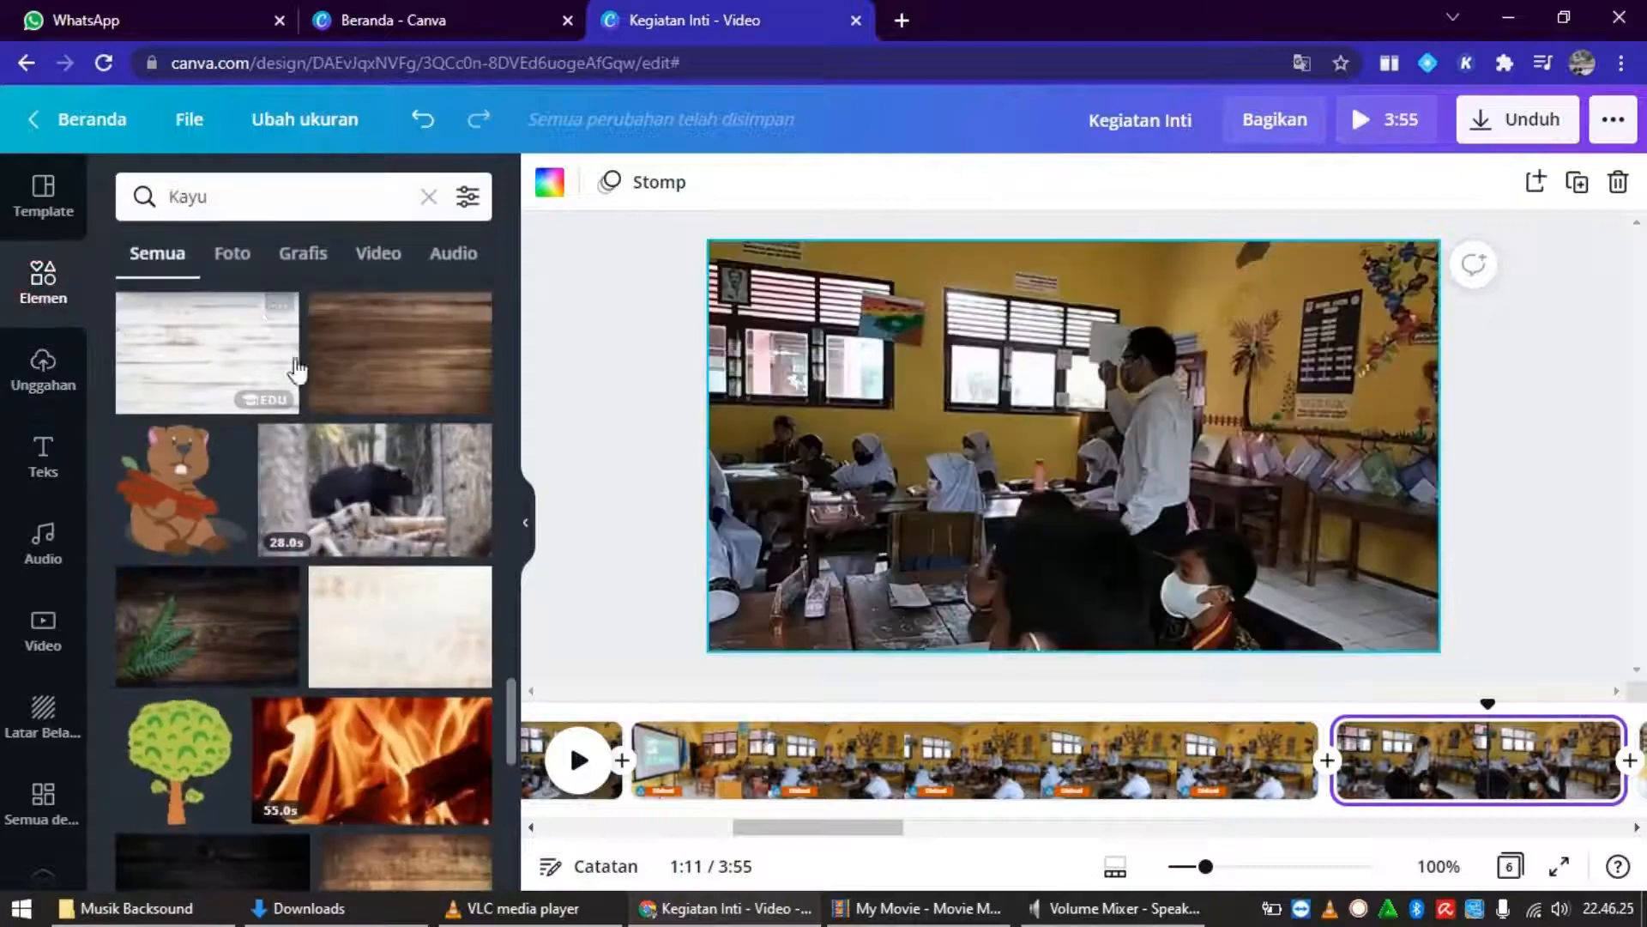
drag(512, 697, 546, 353)
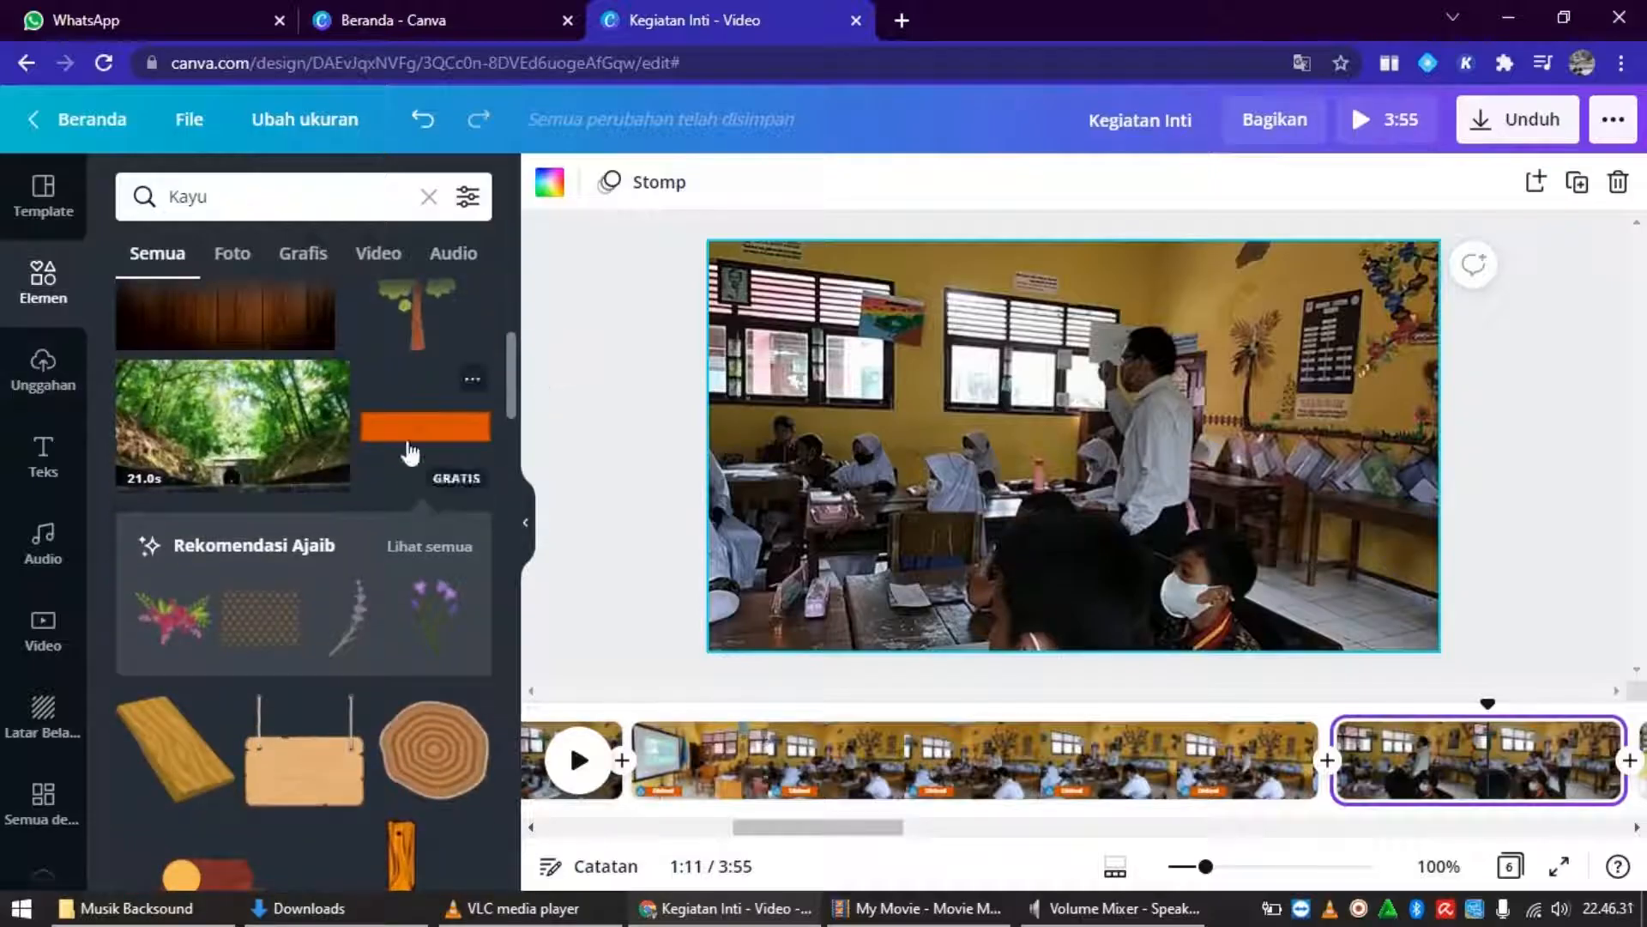
click(416, 443)
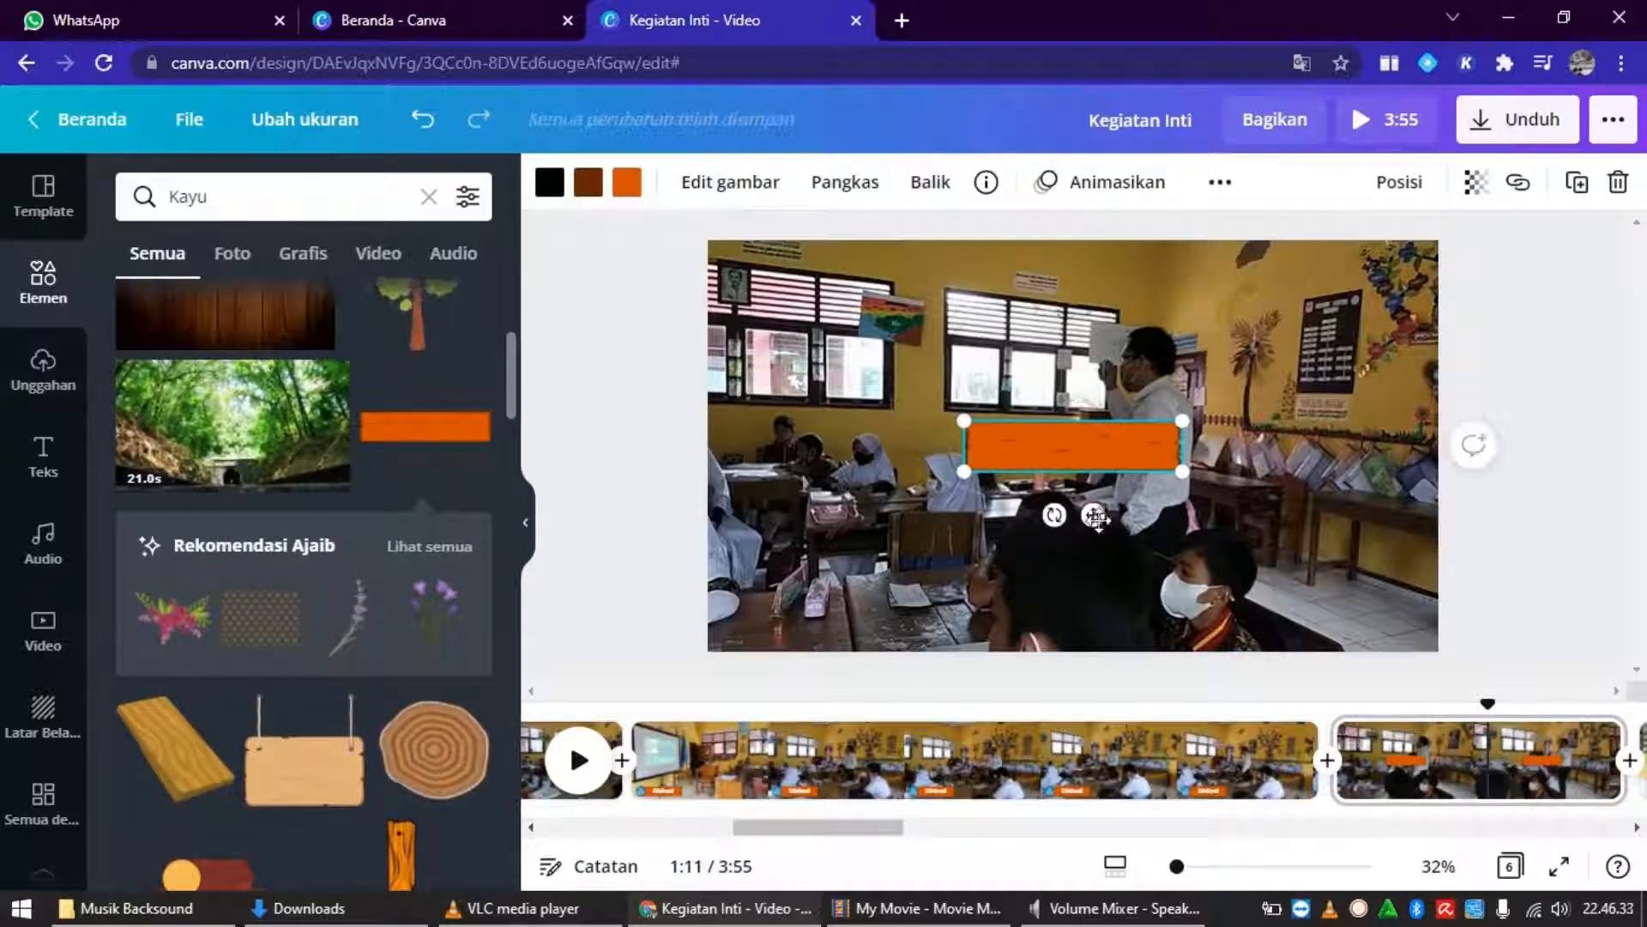
drag(1096, 517, 875, 687)
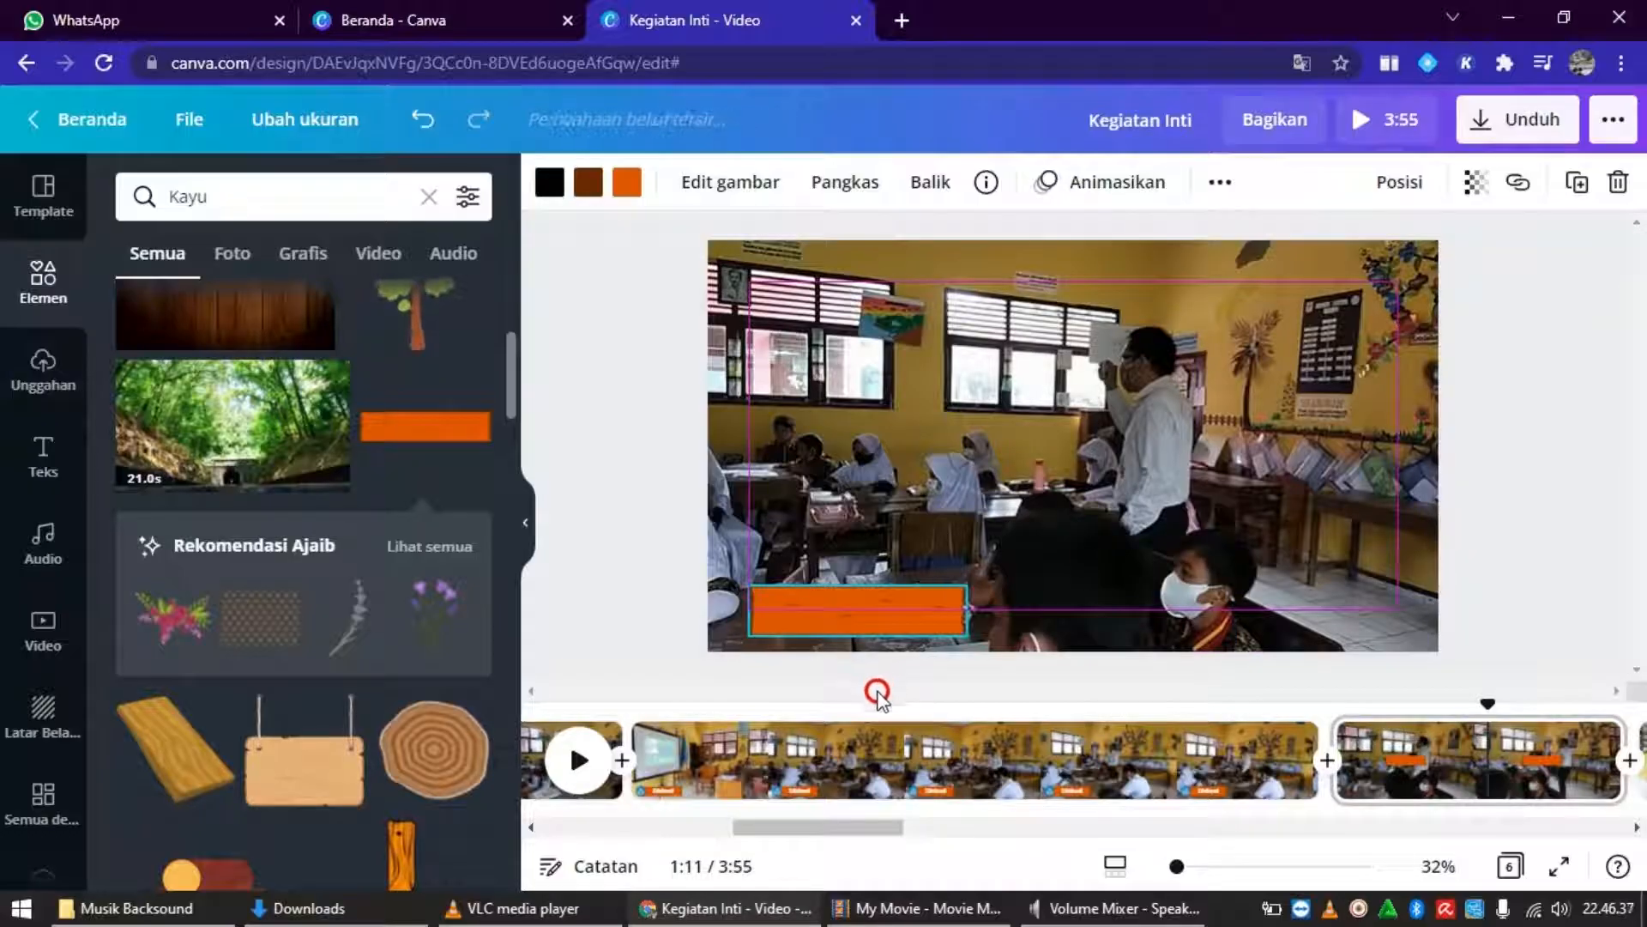
Recolour the new board's orange fill to the yellow from the photo colours and deselect the board.
click(52, 457)
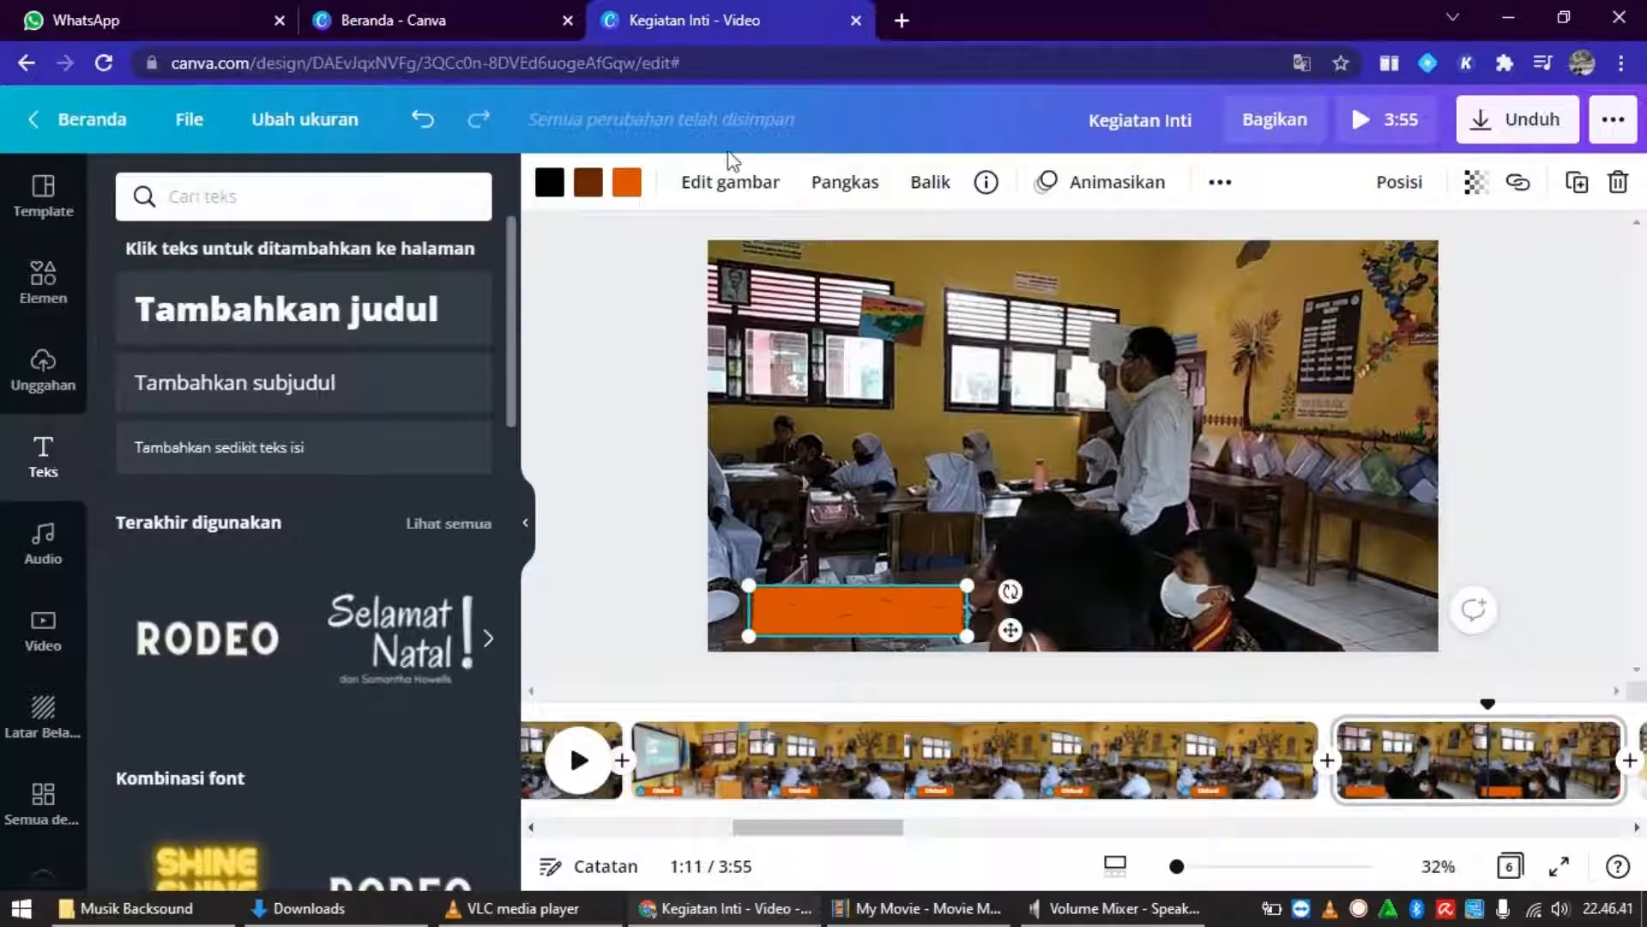
click(627, 185)
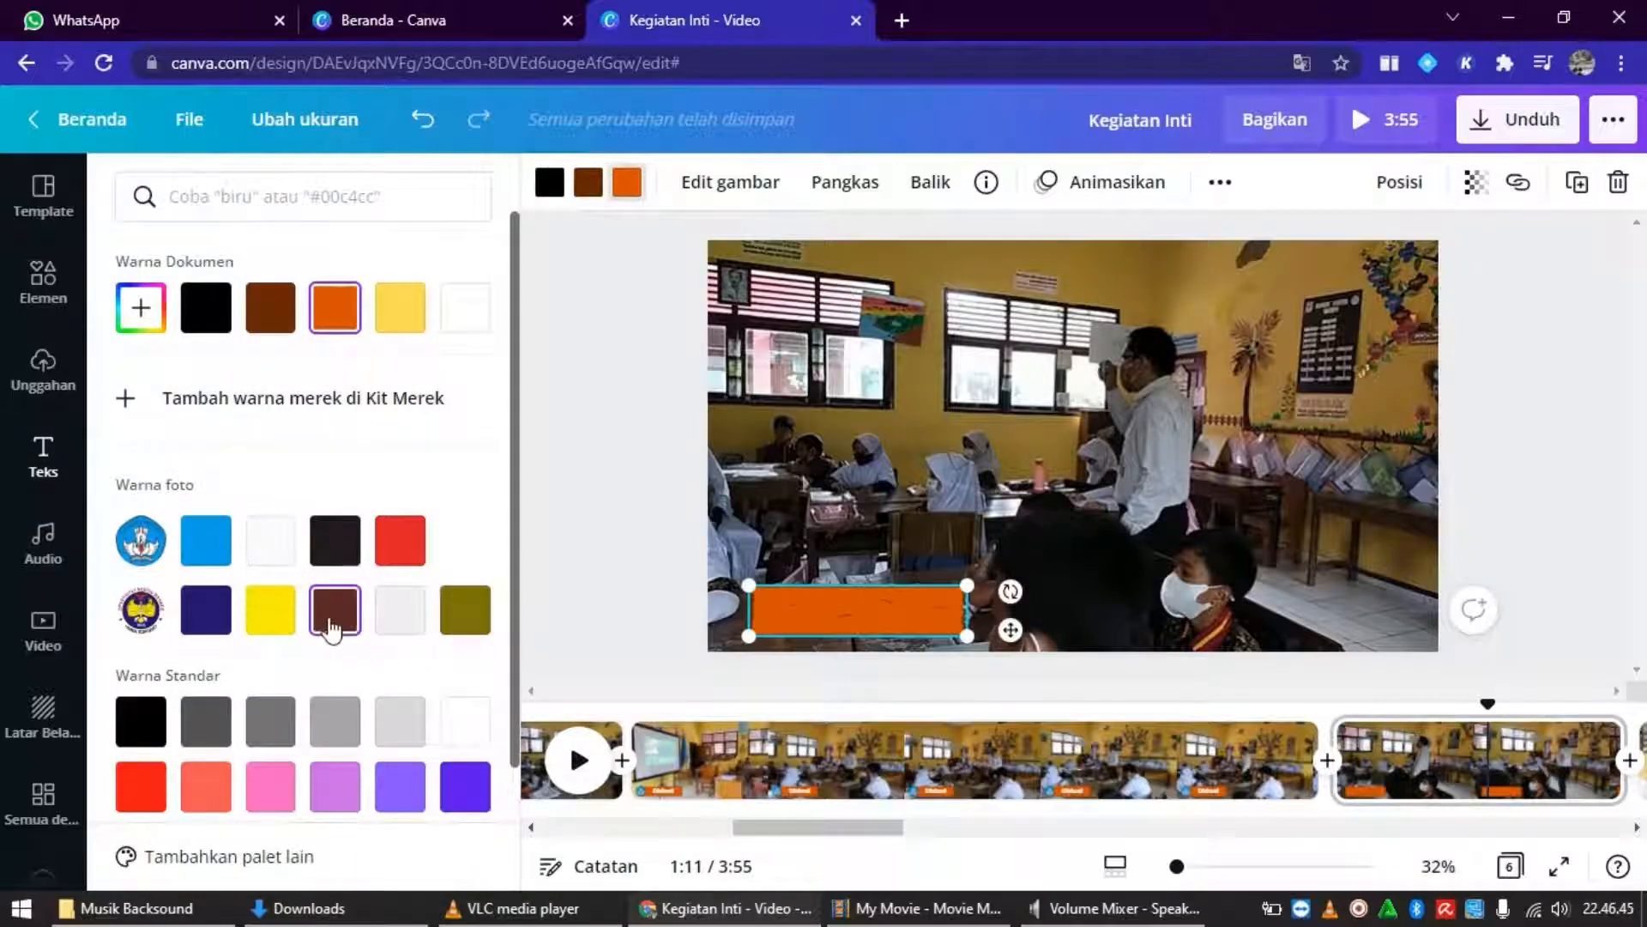
click(270, 613)
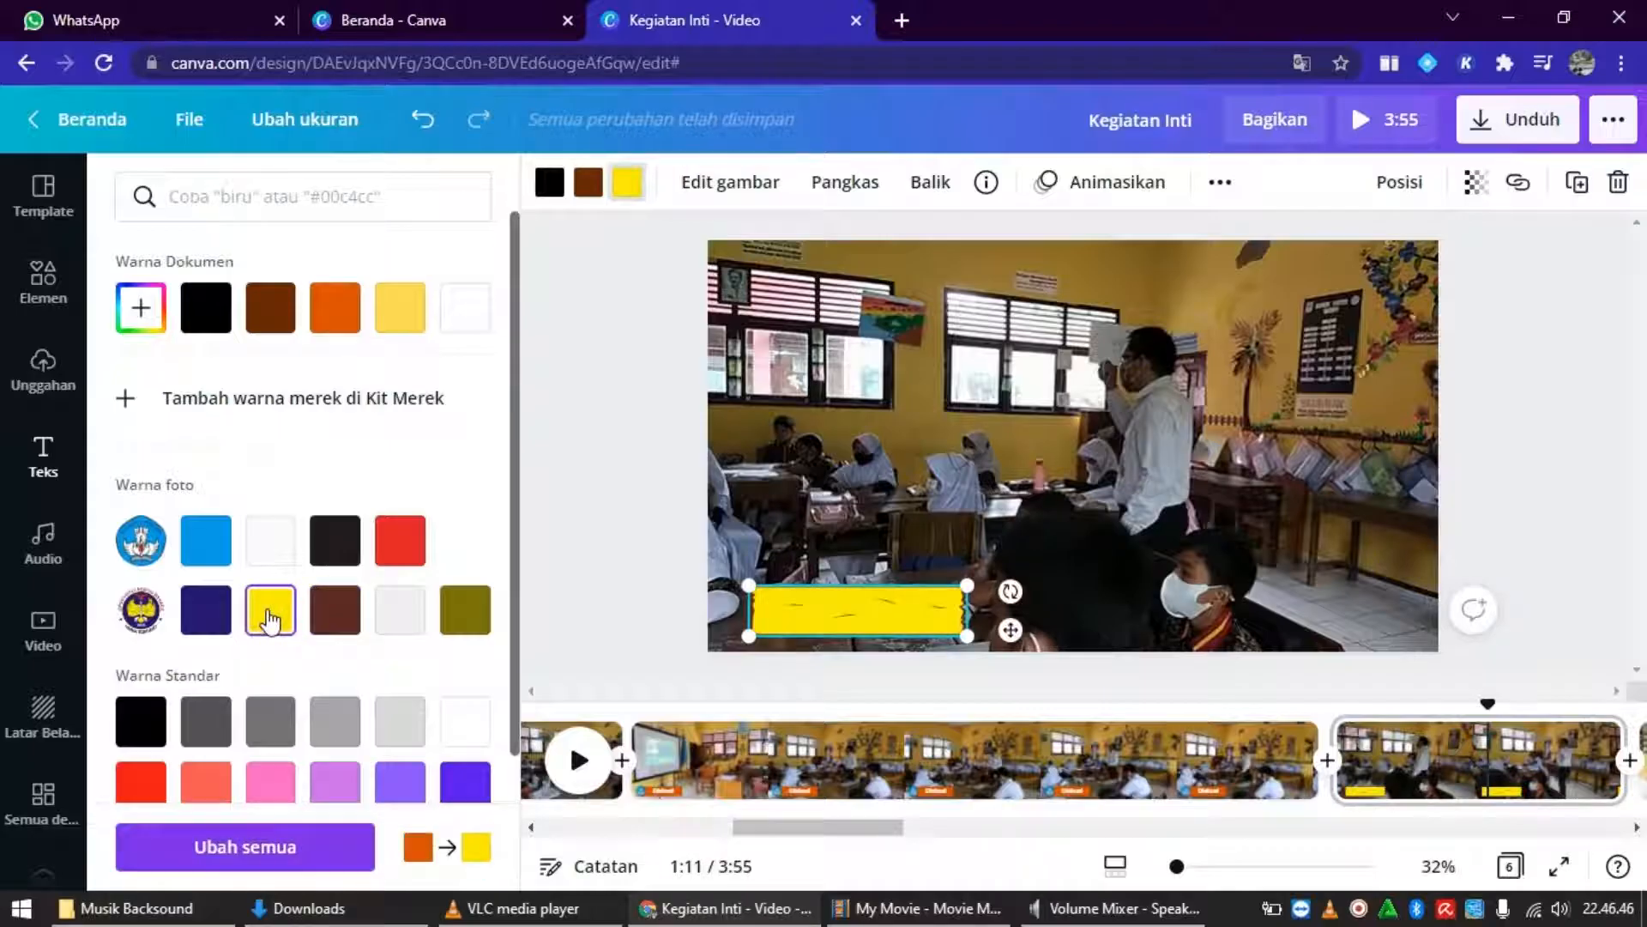
click(1557, 479)
click(1138, 474)
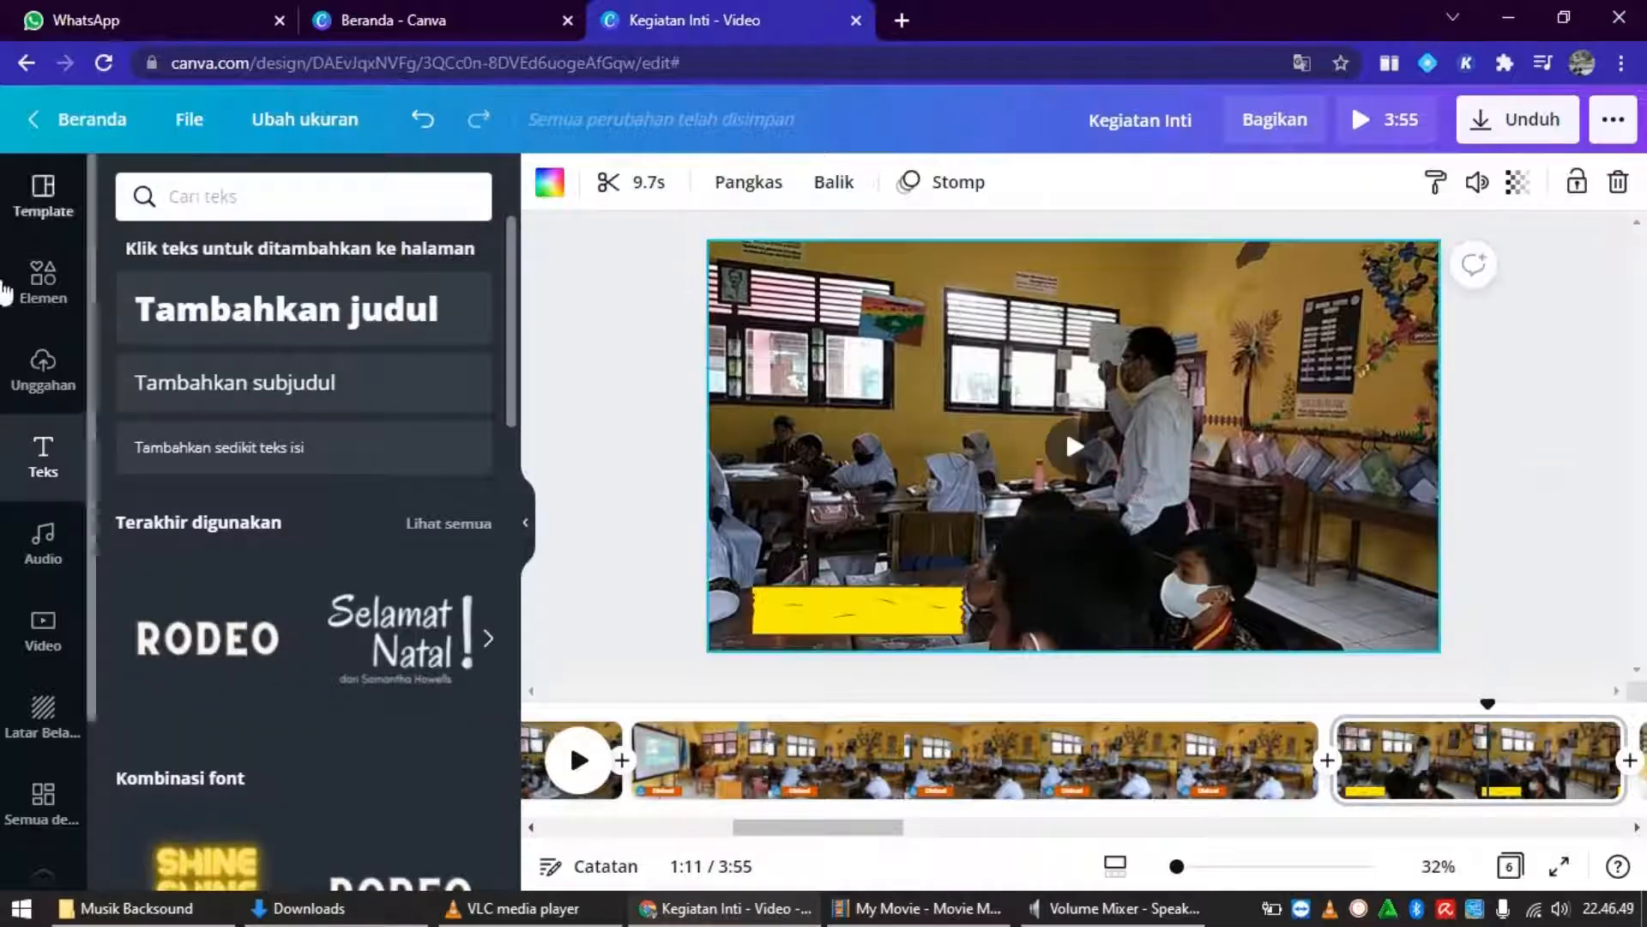
Insert the uploaded blue Tut Wuri Handayani logo and place it over the left end of the yellow board.
click(40, 371)
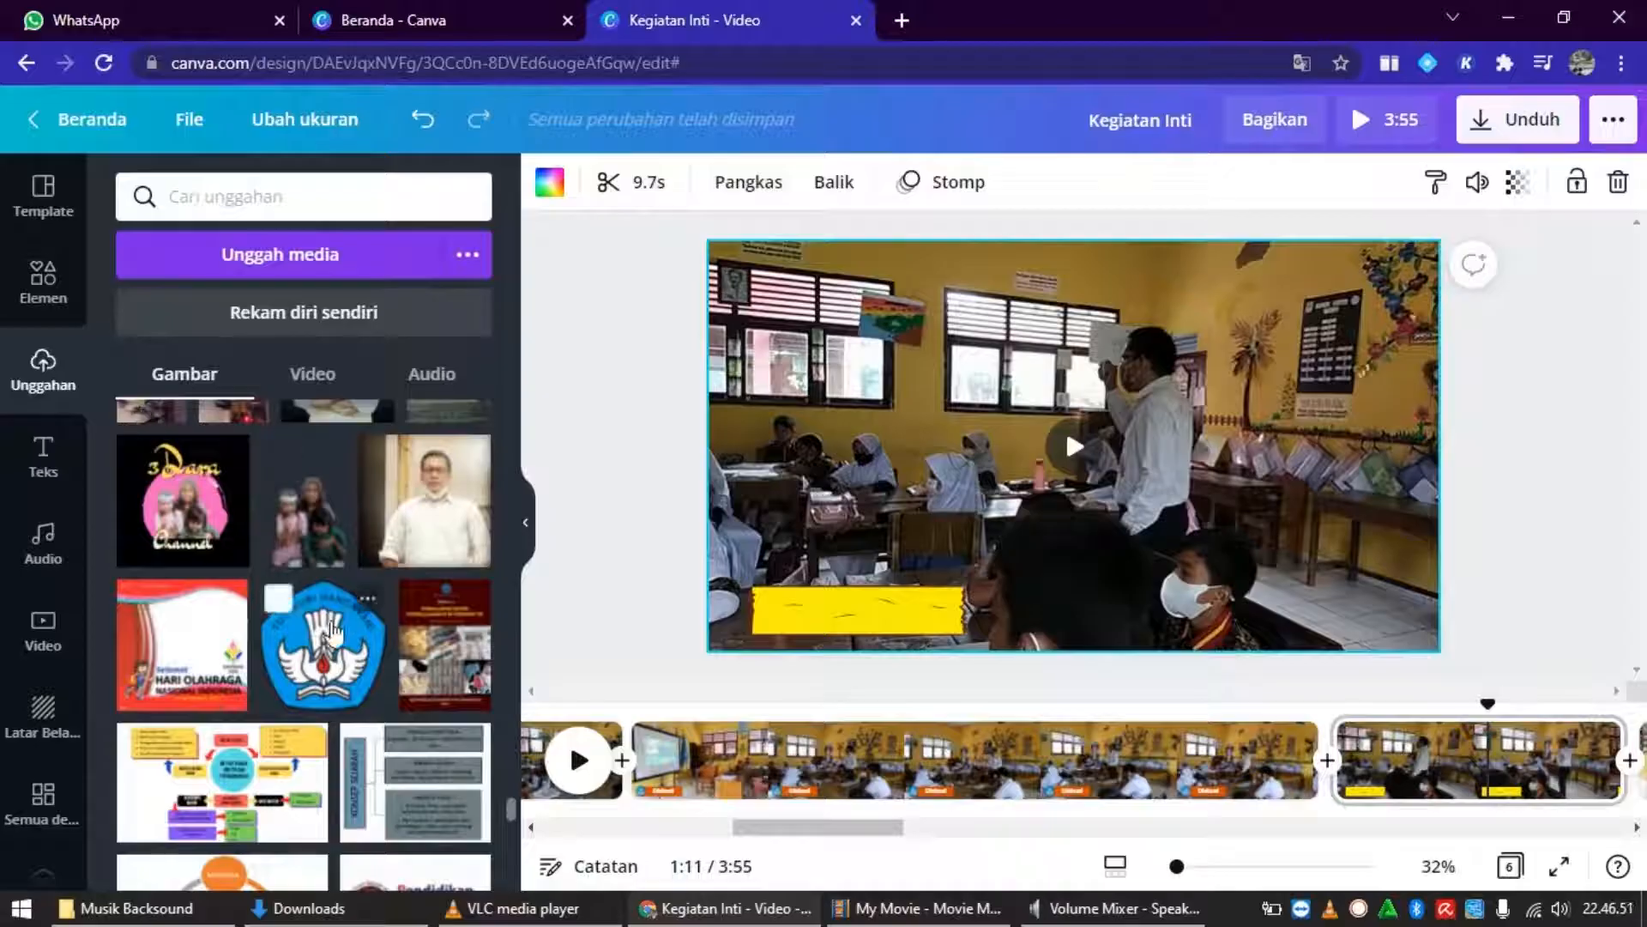
click(322, 639)
drag(1091, 517, 766, 675)
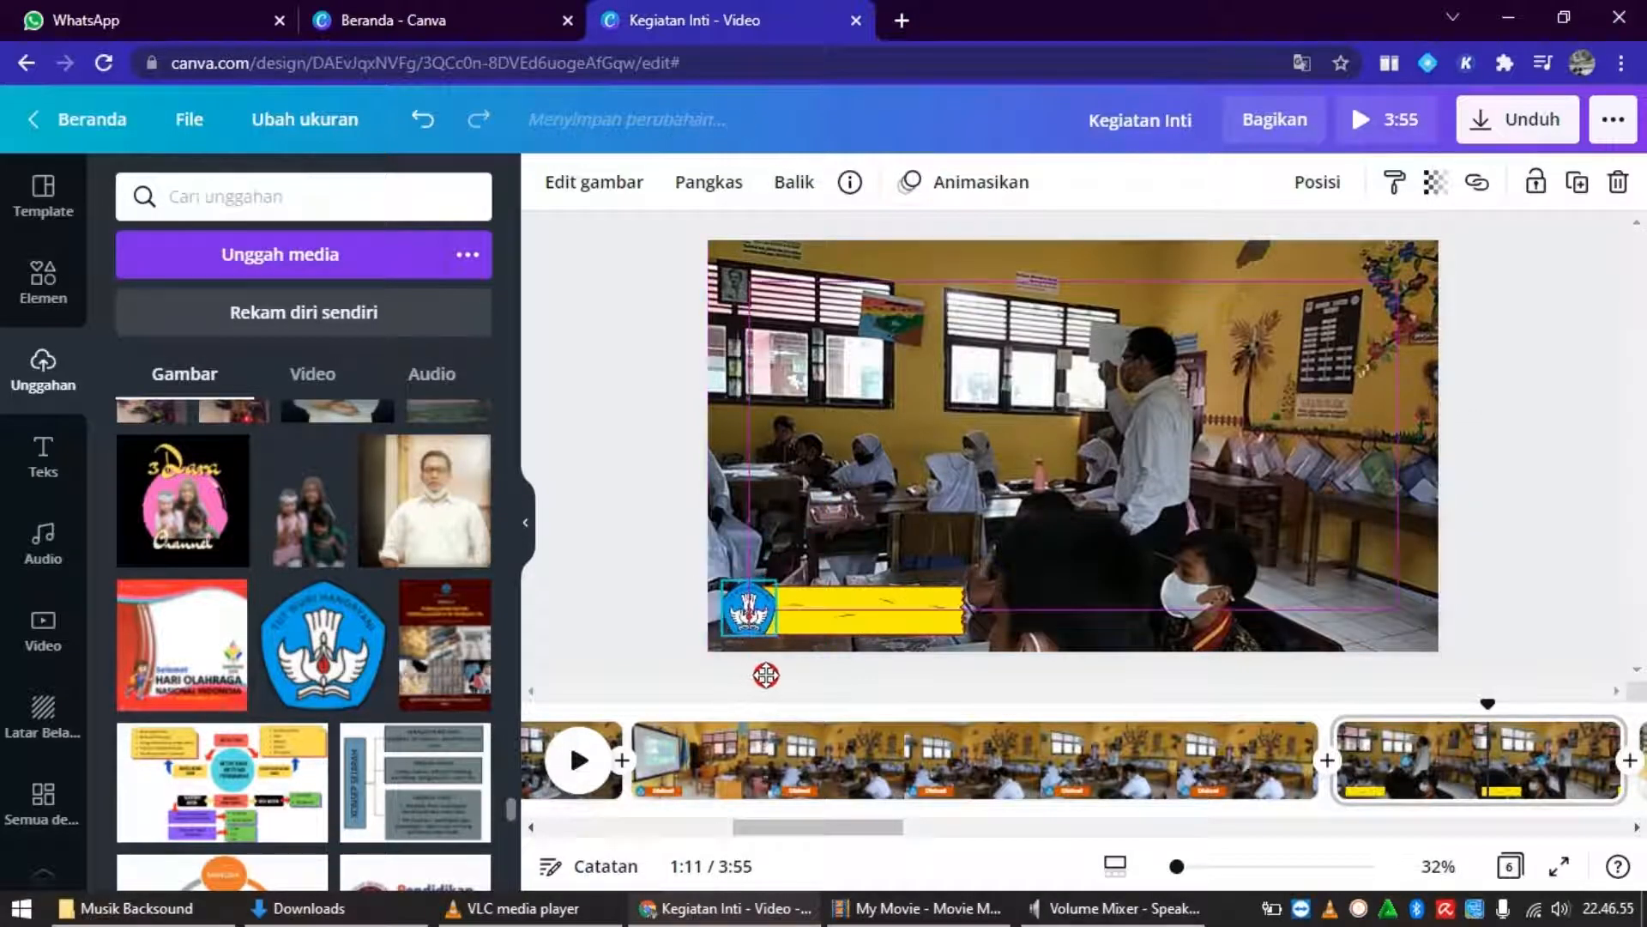
click(1218, 526)
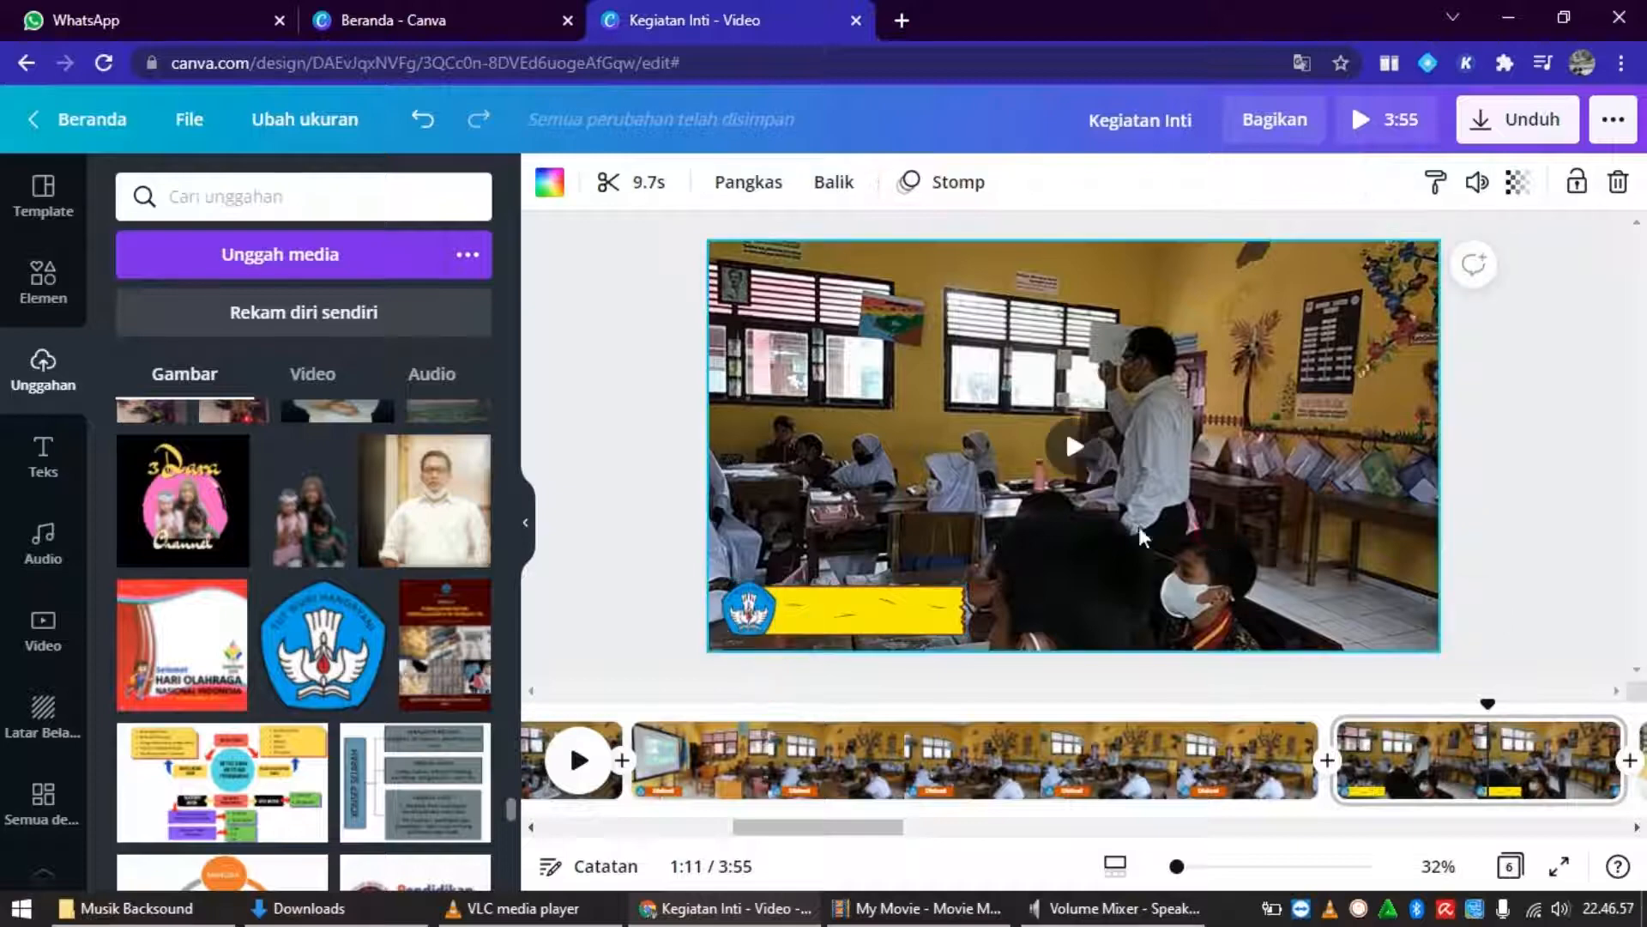
Add a subheading reading "Kegiatan Penutup", shrink it to size 41 and place it on the yellow board.
click(52, 463)
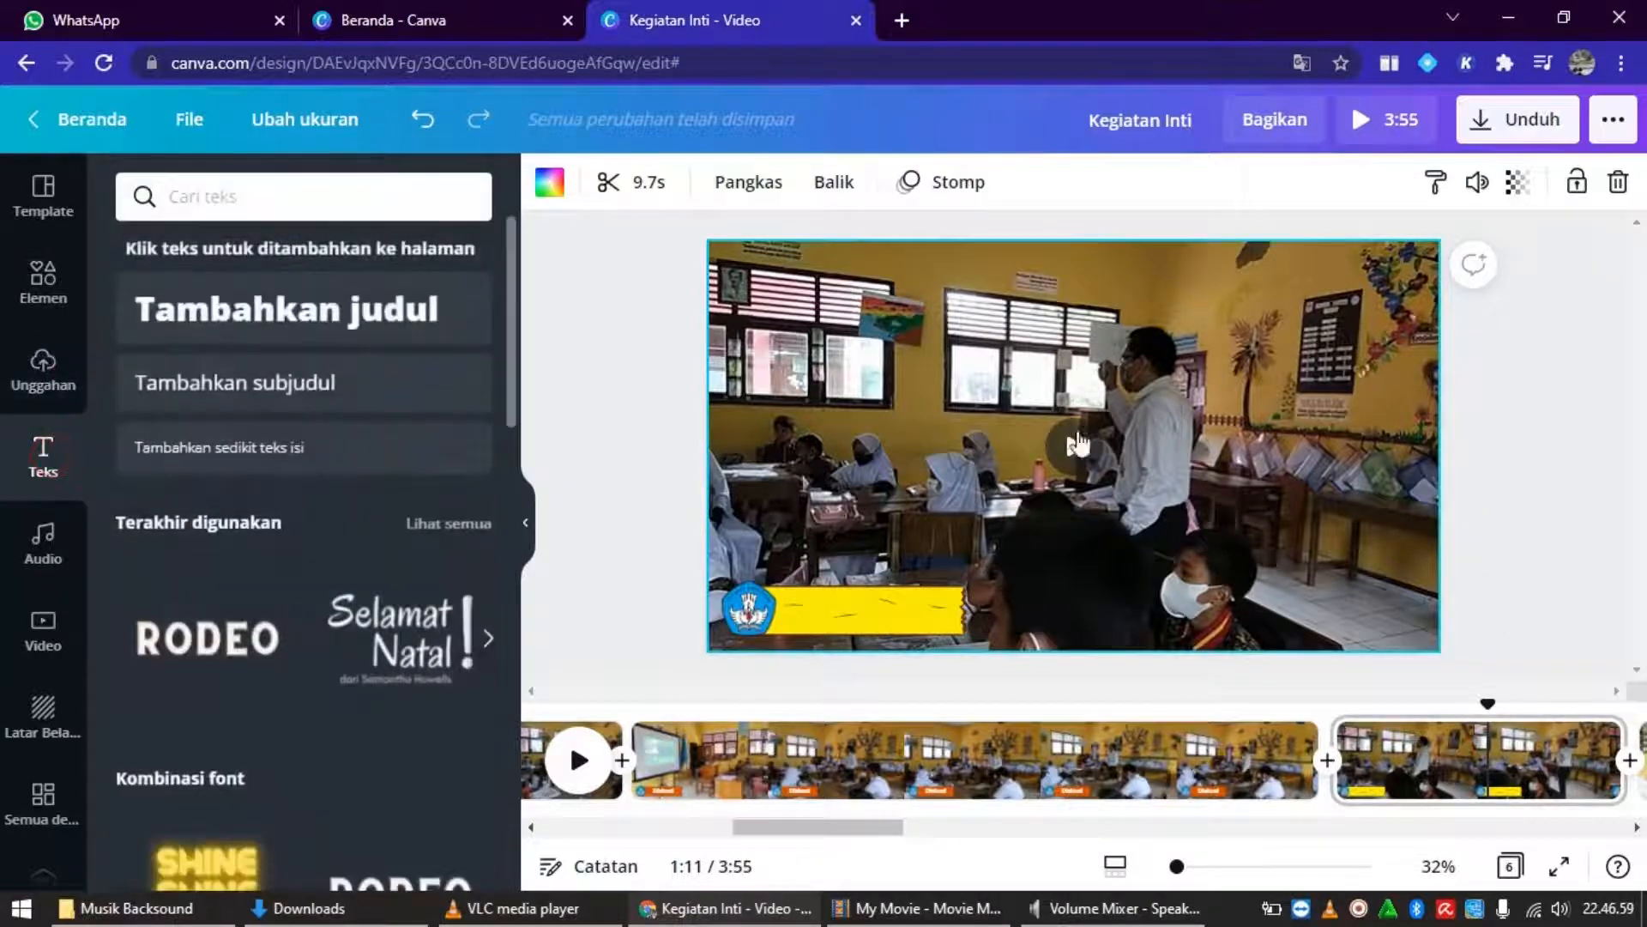
click(273, 393)
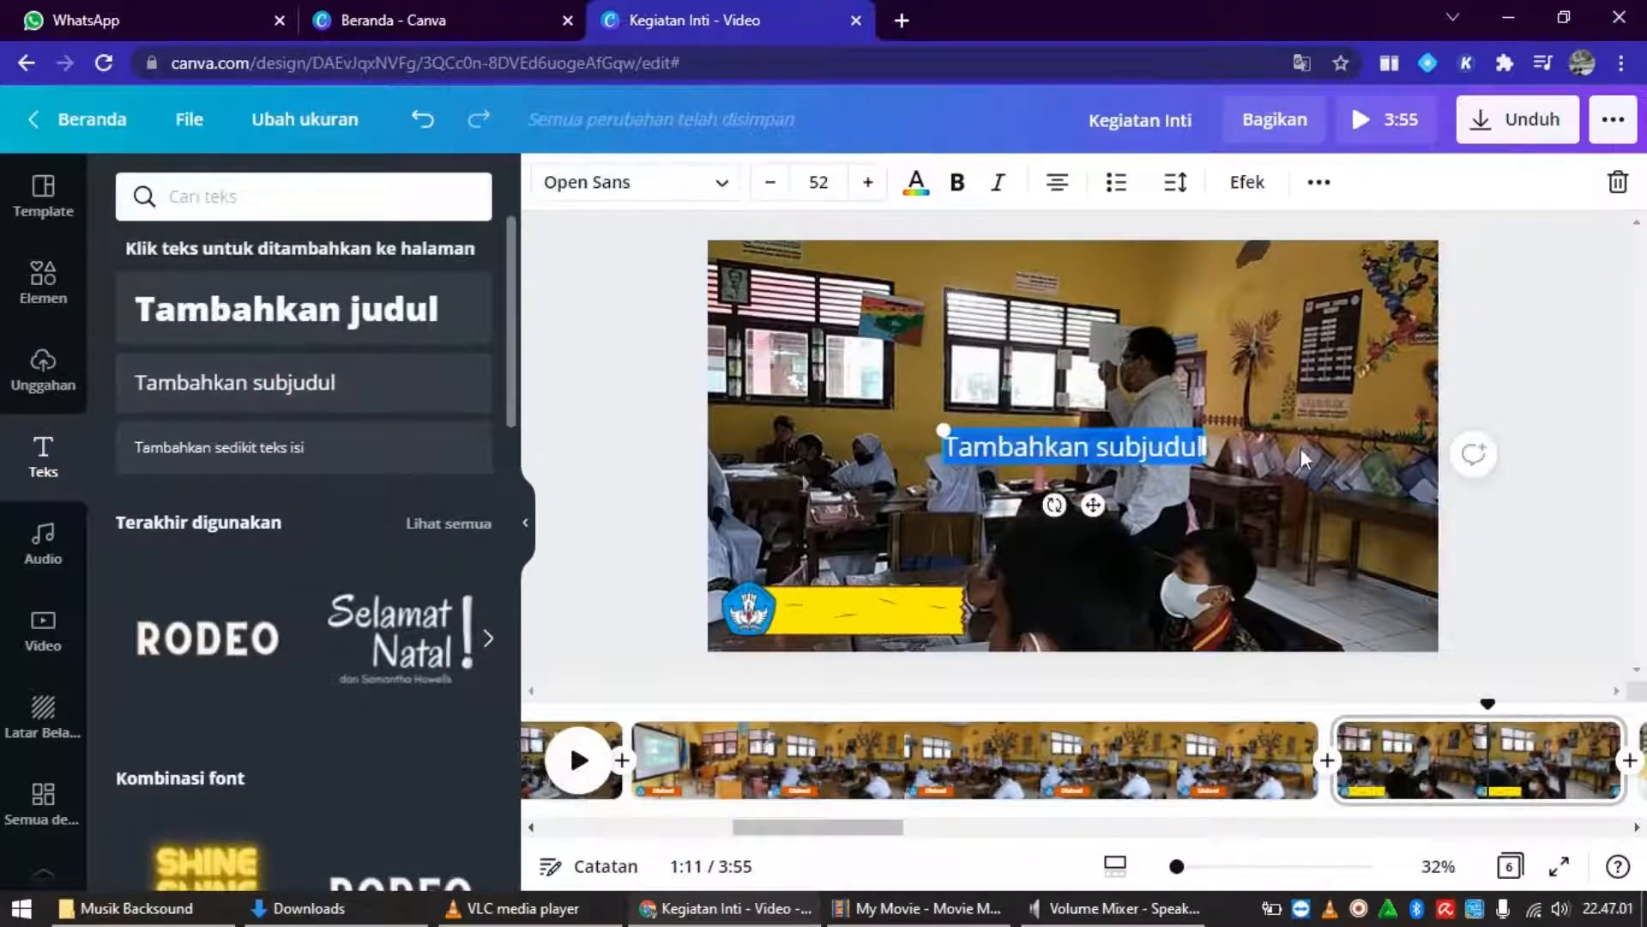
text(Kegia)
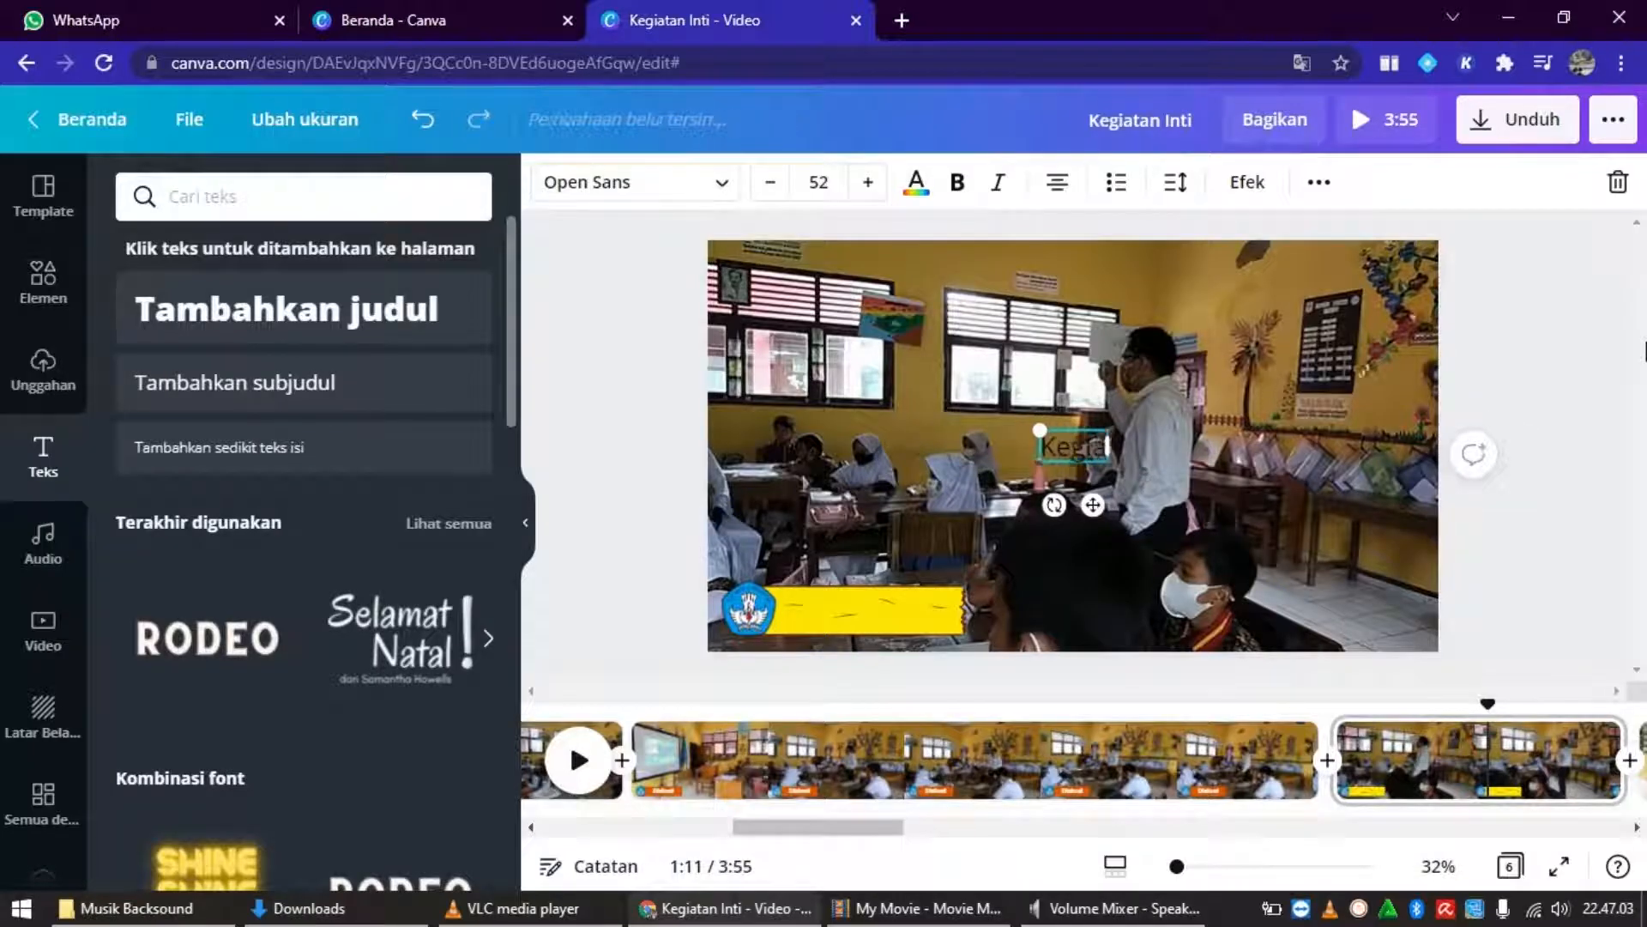
text(tan Penutup)
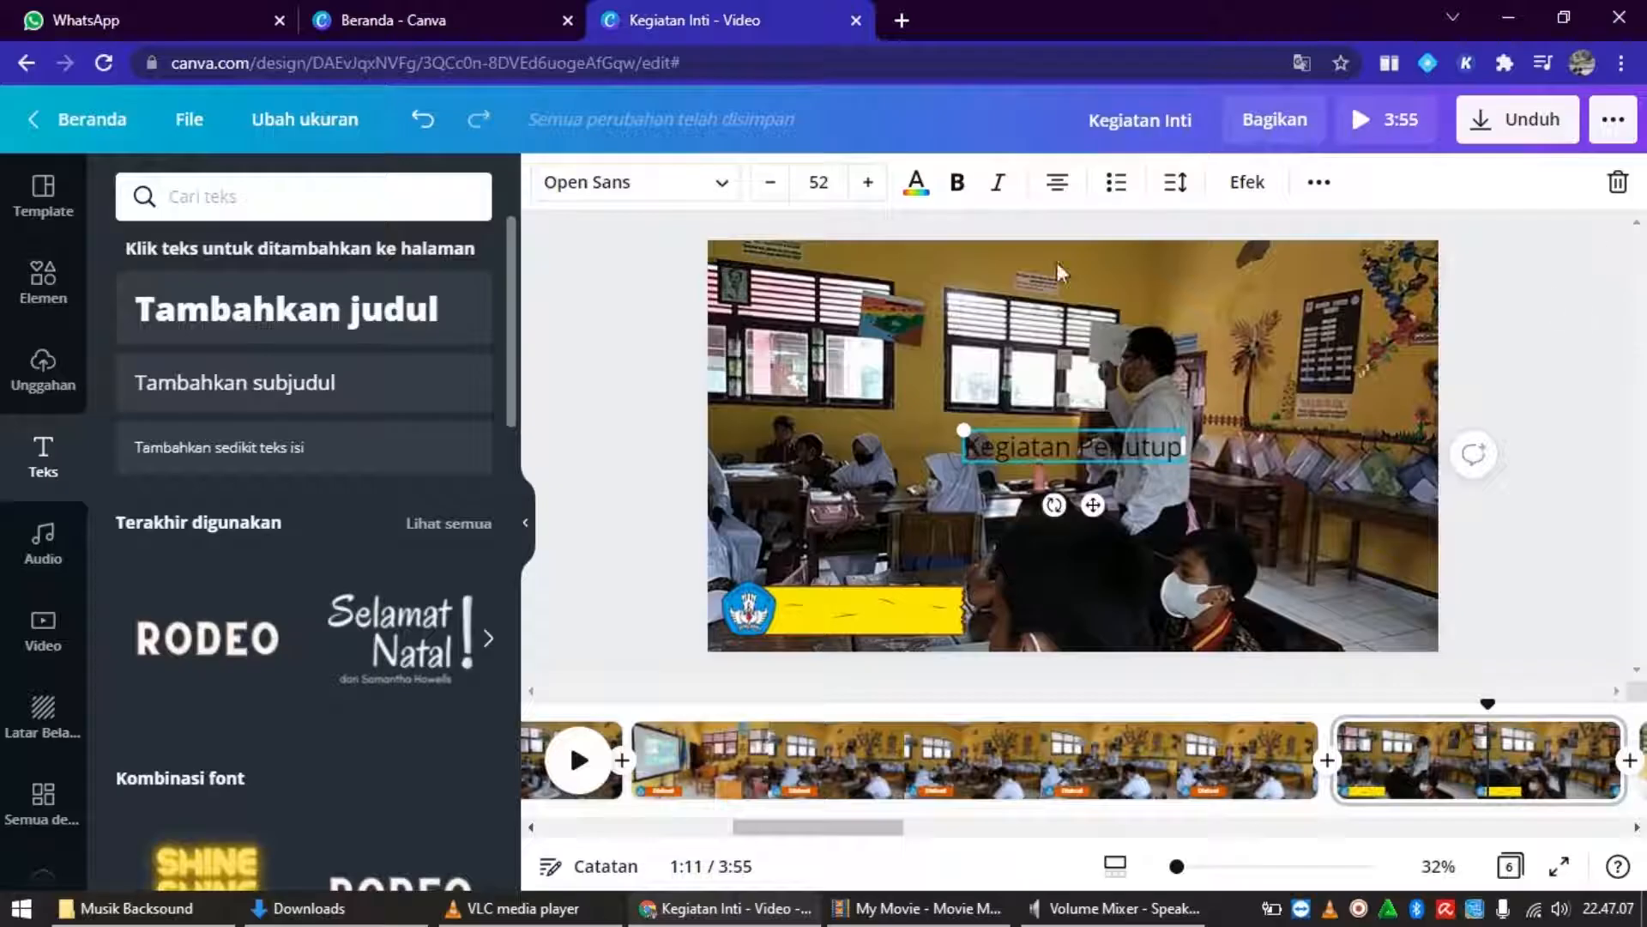
drag(964, 423, 995, 436)
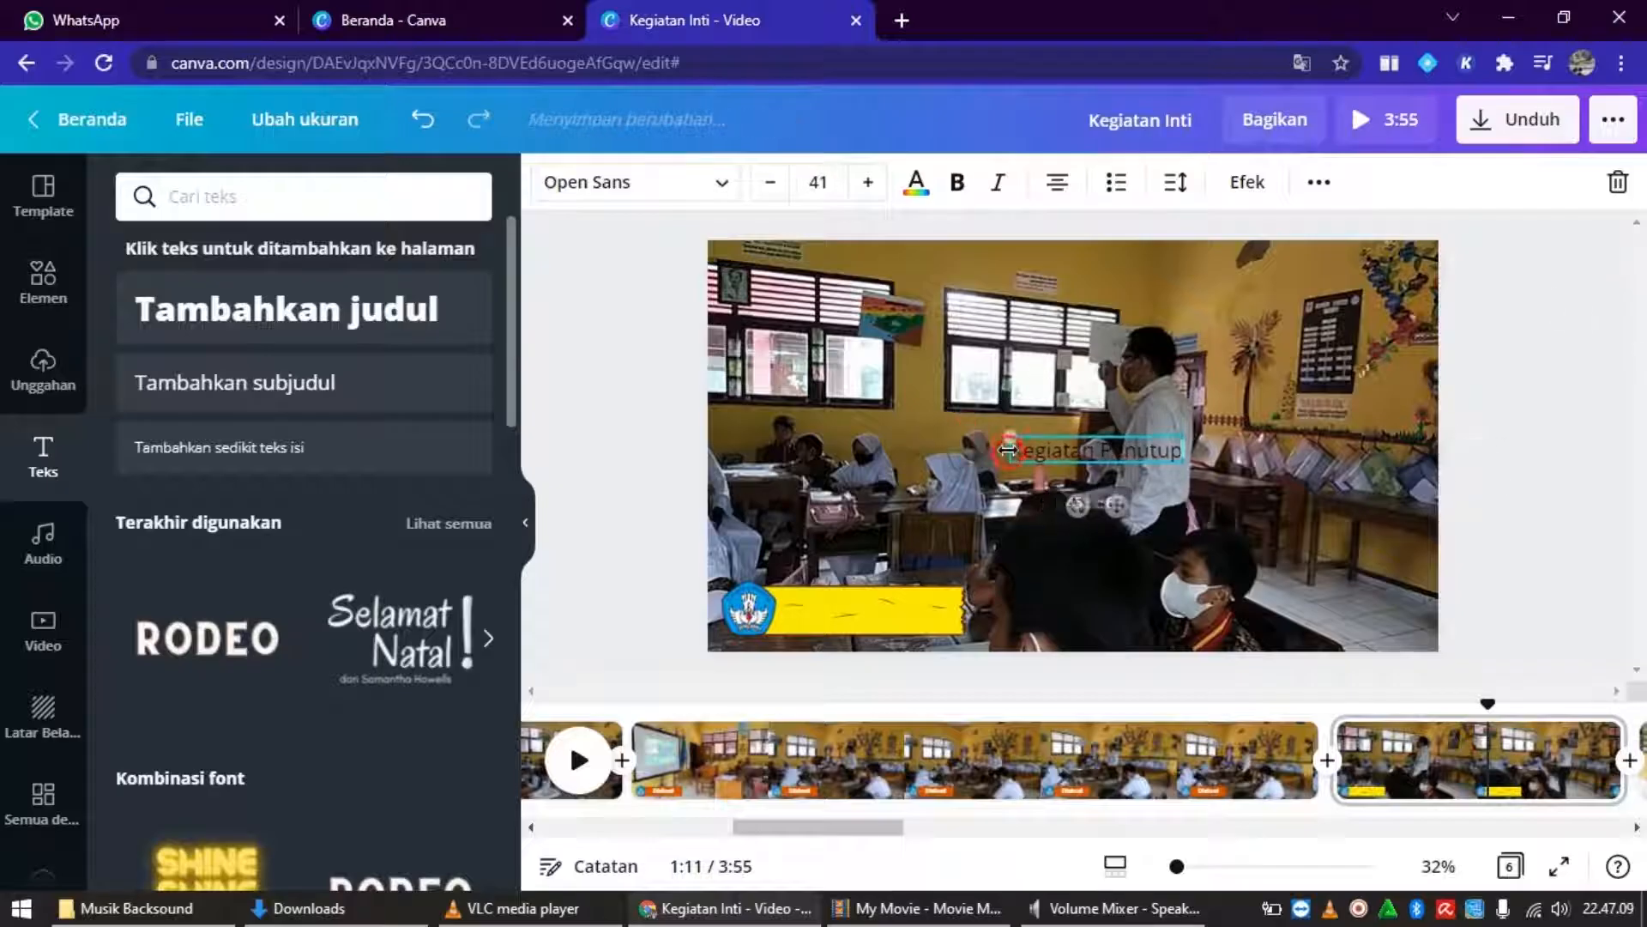
drag(1111, 504, 888, 662)
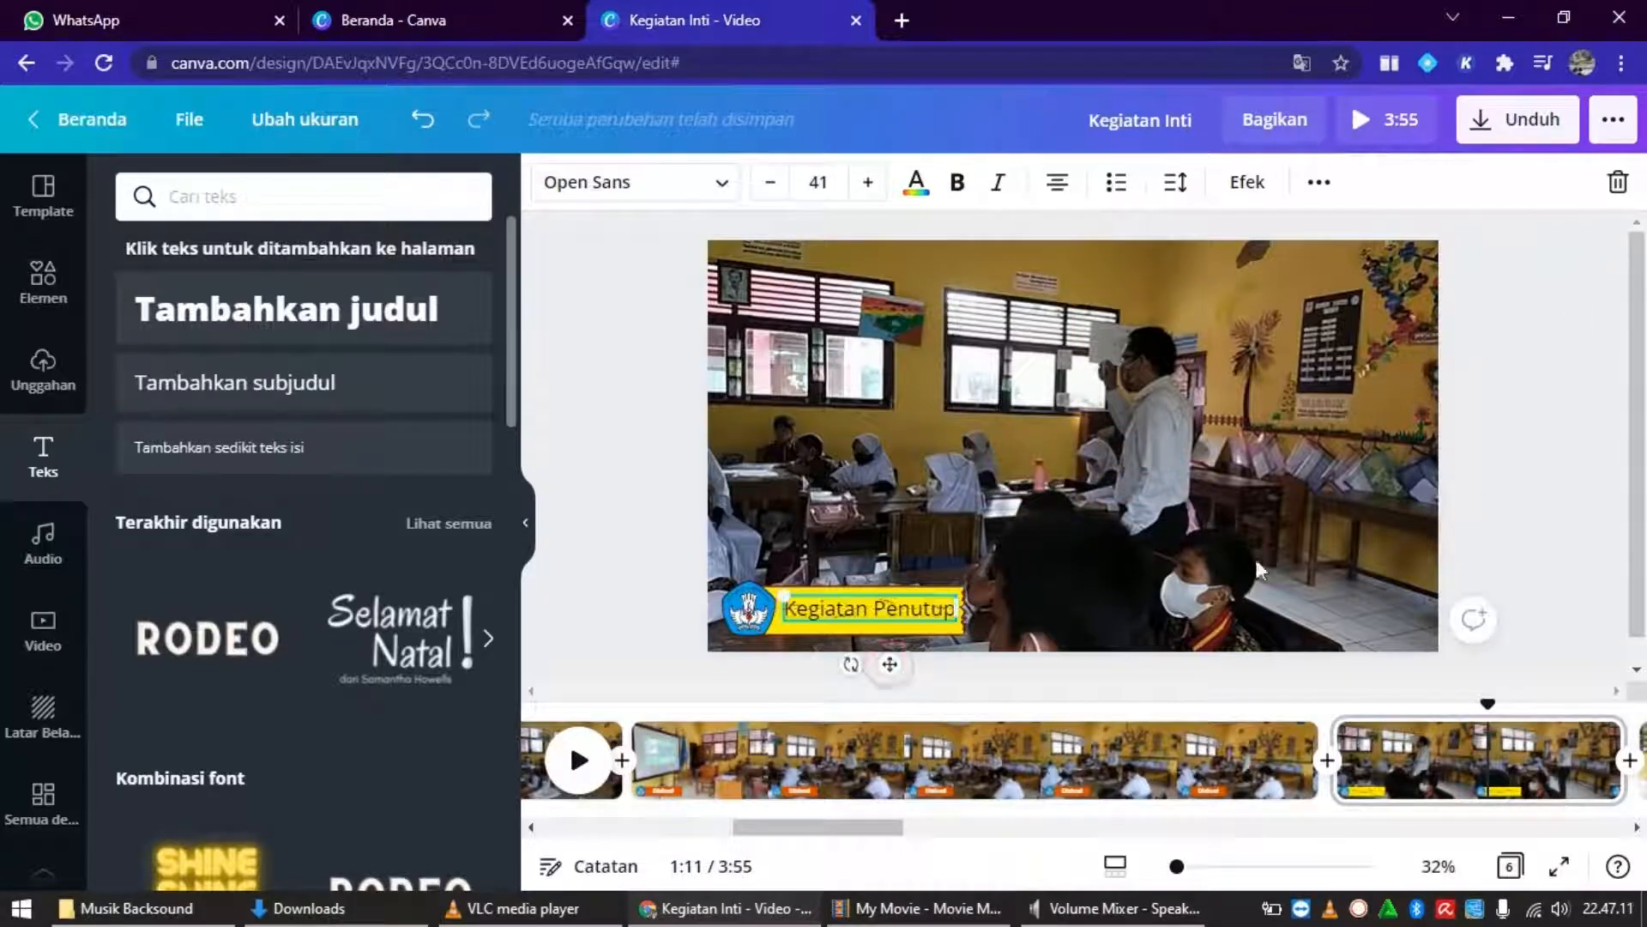
Make the whole "Kegiatan Penutup" text bold.
click(958, 182)
click(866, 611)
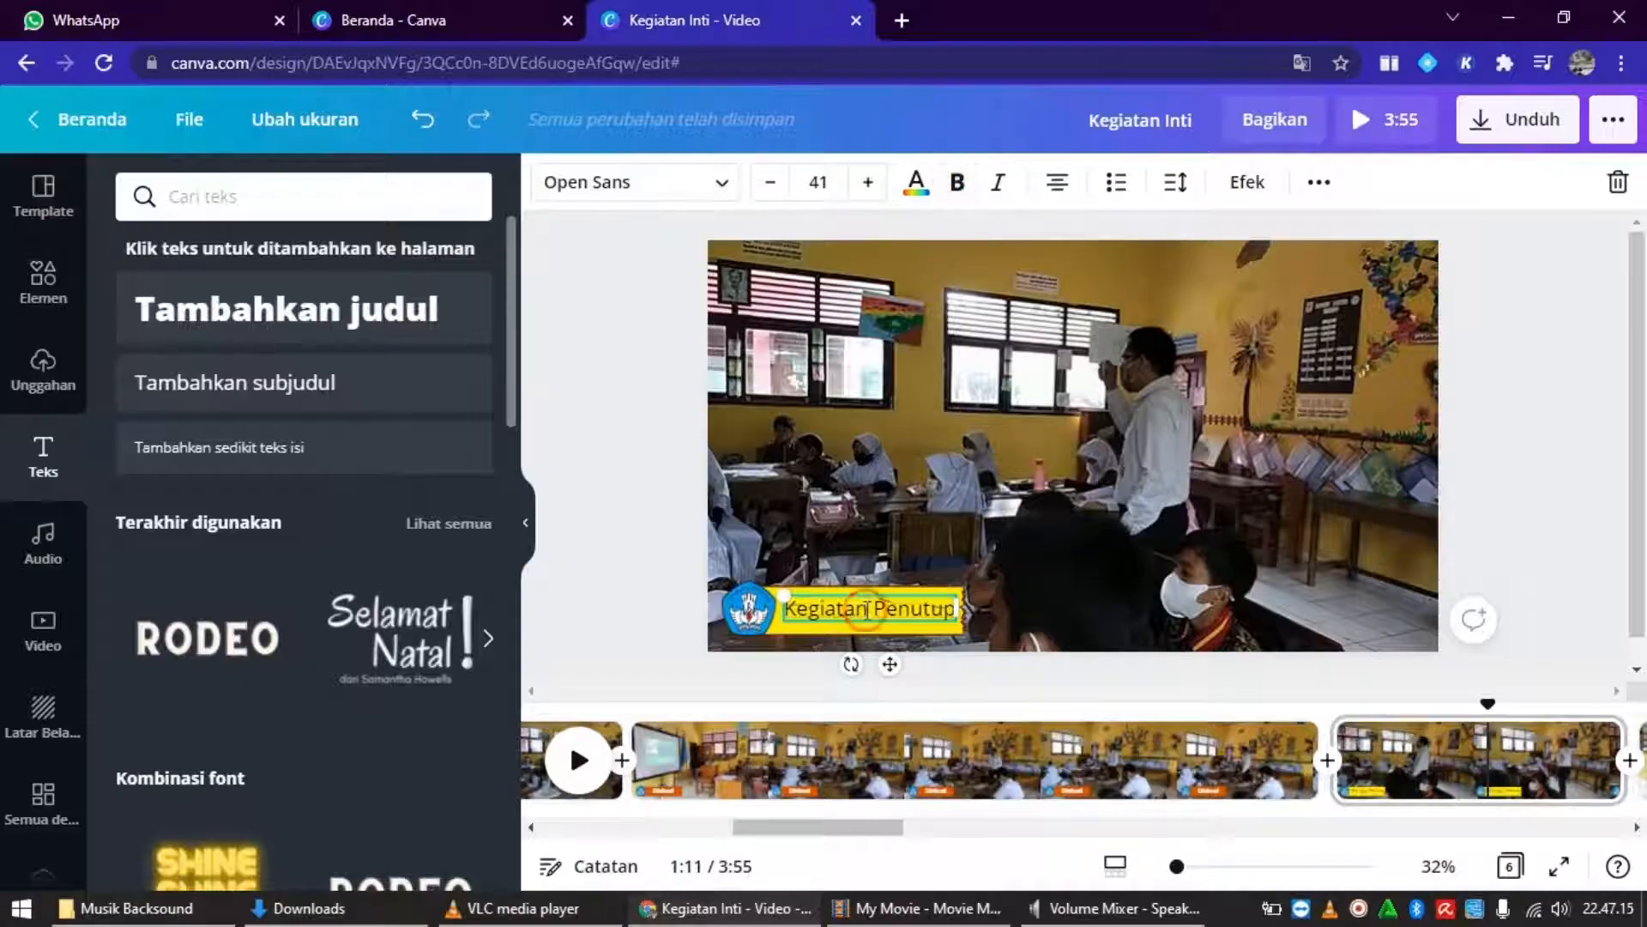
key(ctrl+a)
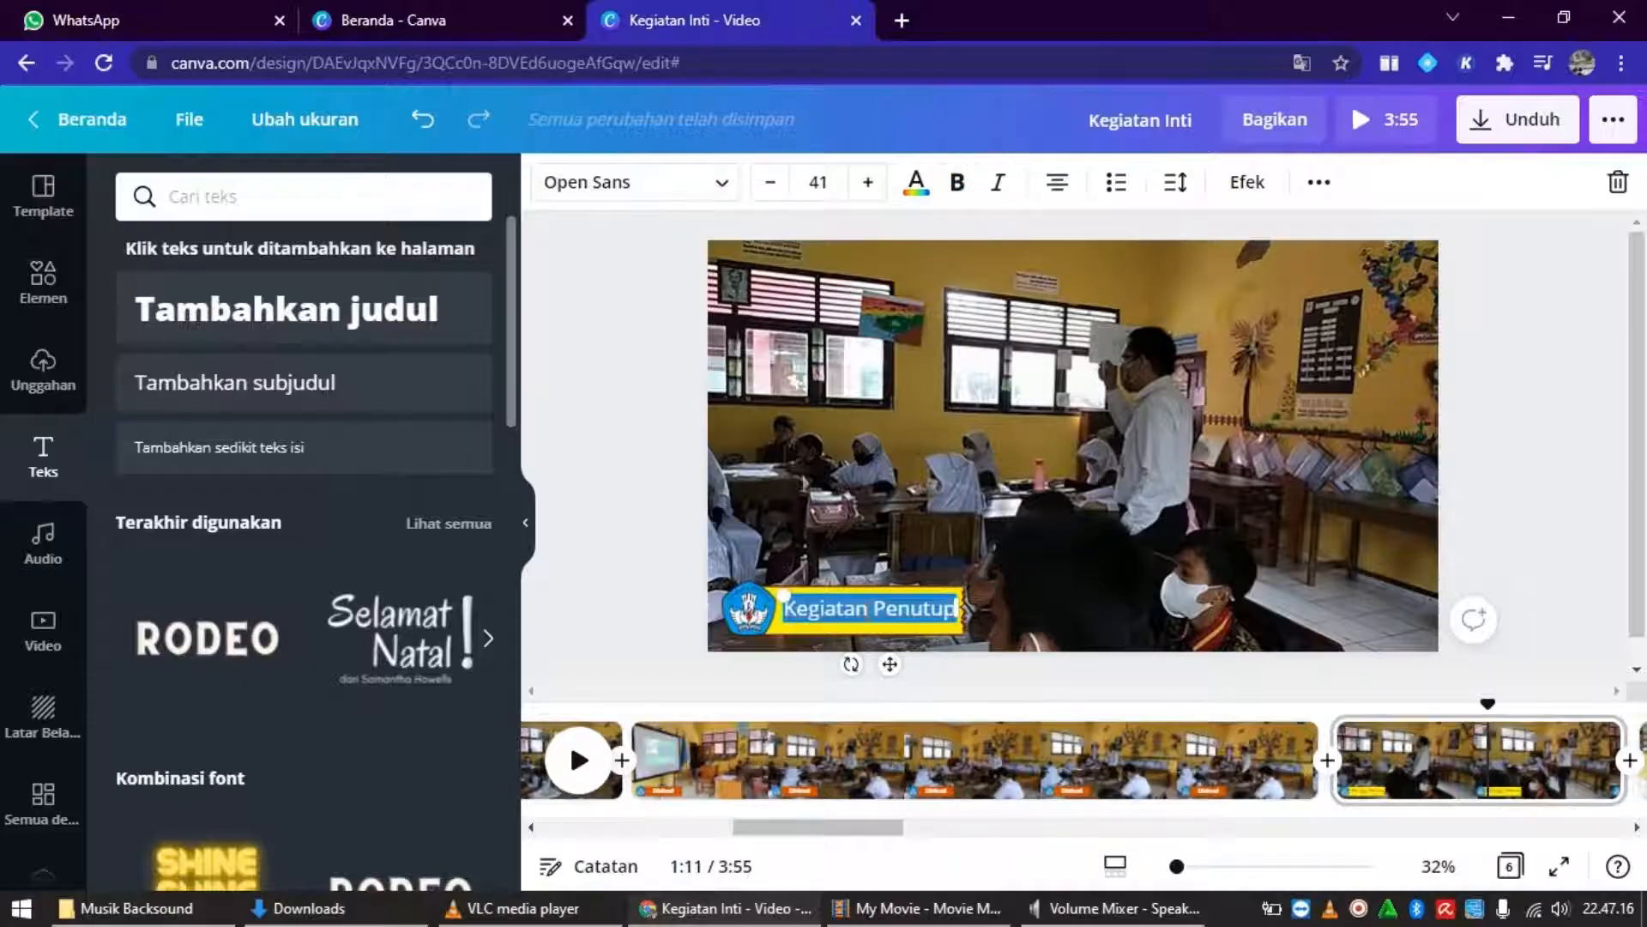
click(959, 183)
Try the Chewy font on the "Kegiatan Penutup" text, switch it to Comely and nudge the text slightly down.
click(719, 182)
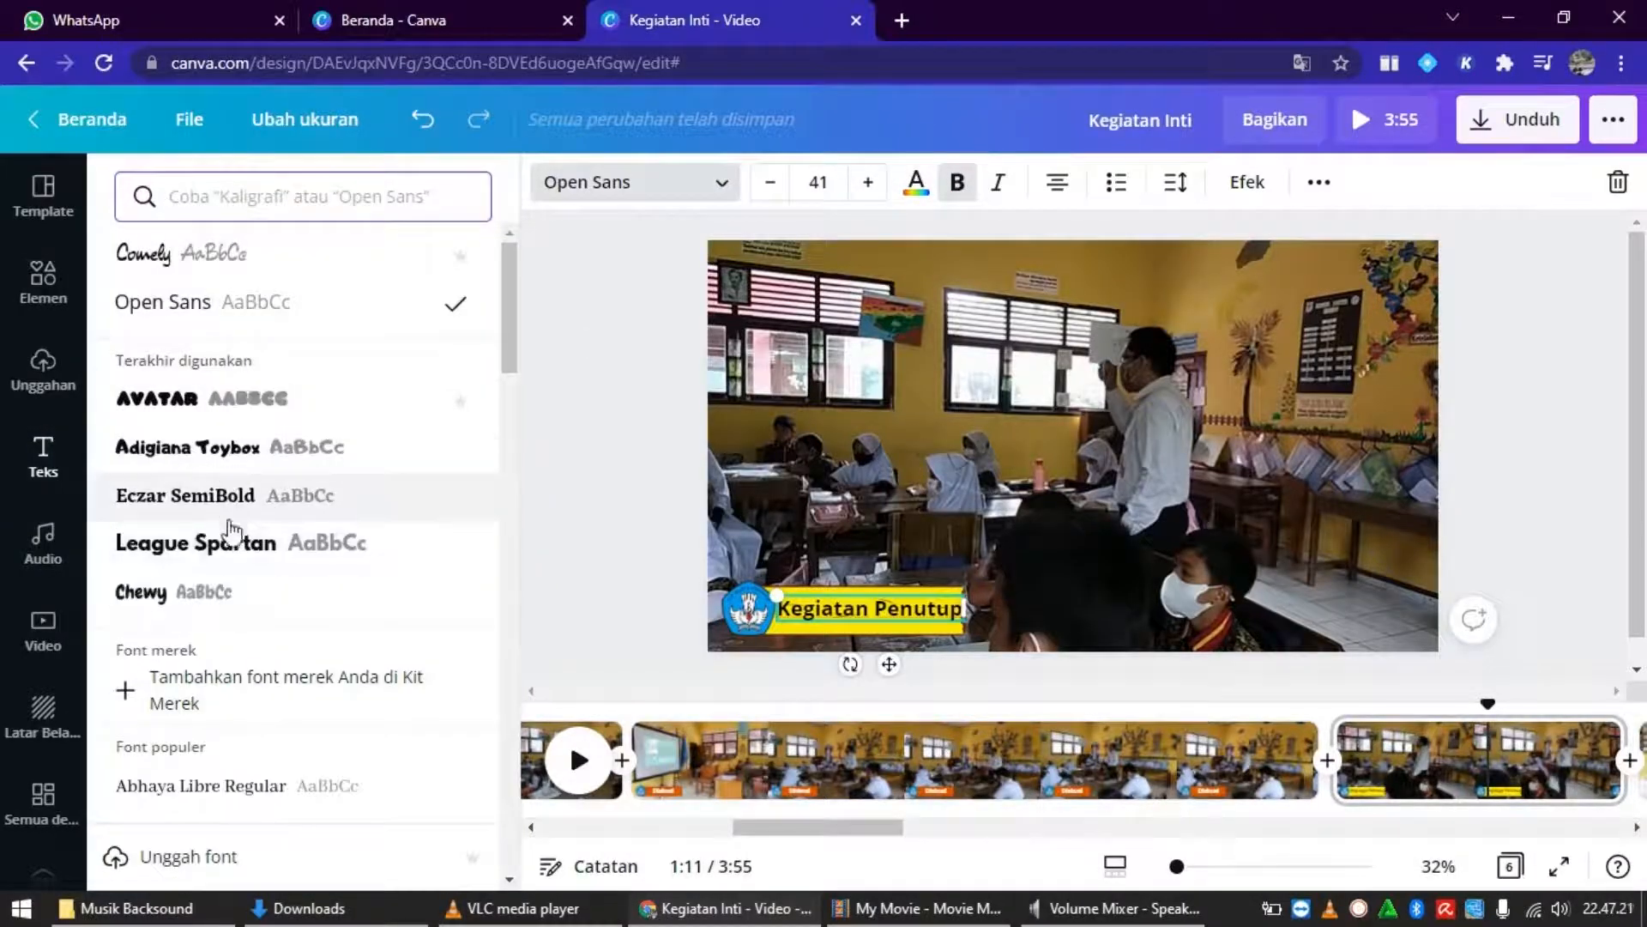
click(163, 592)
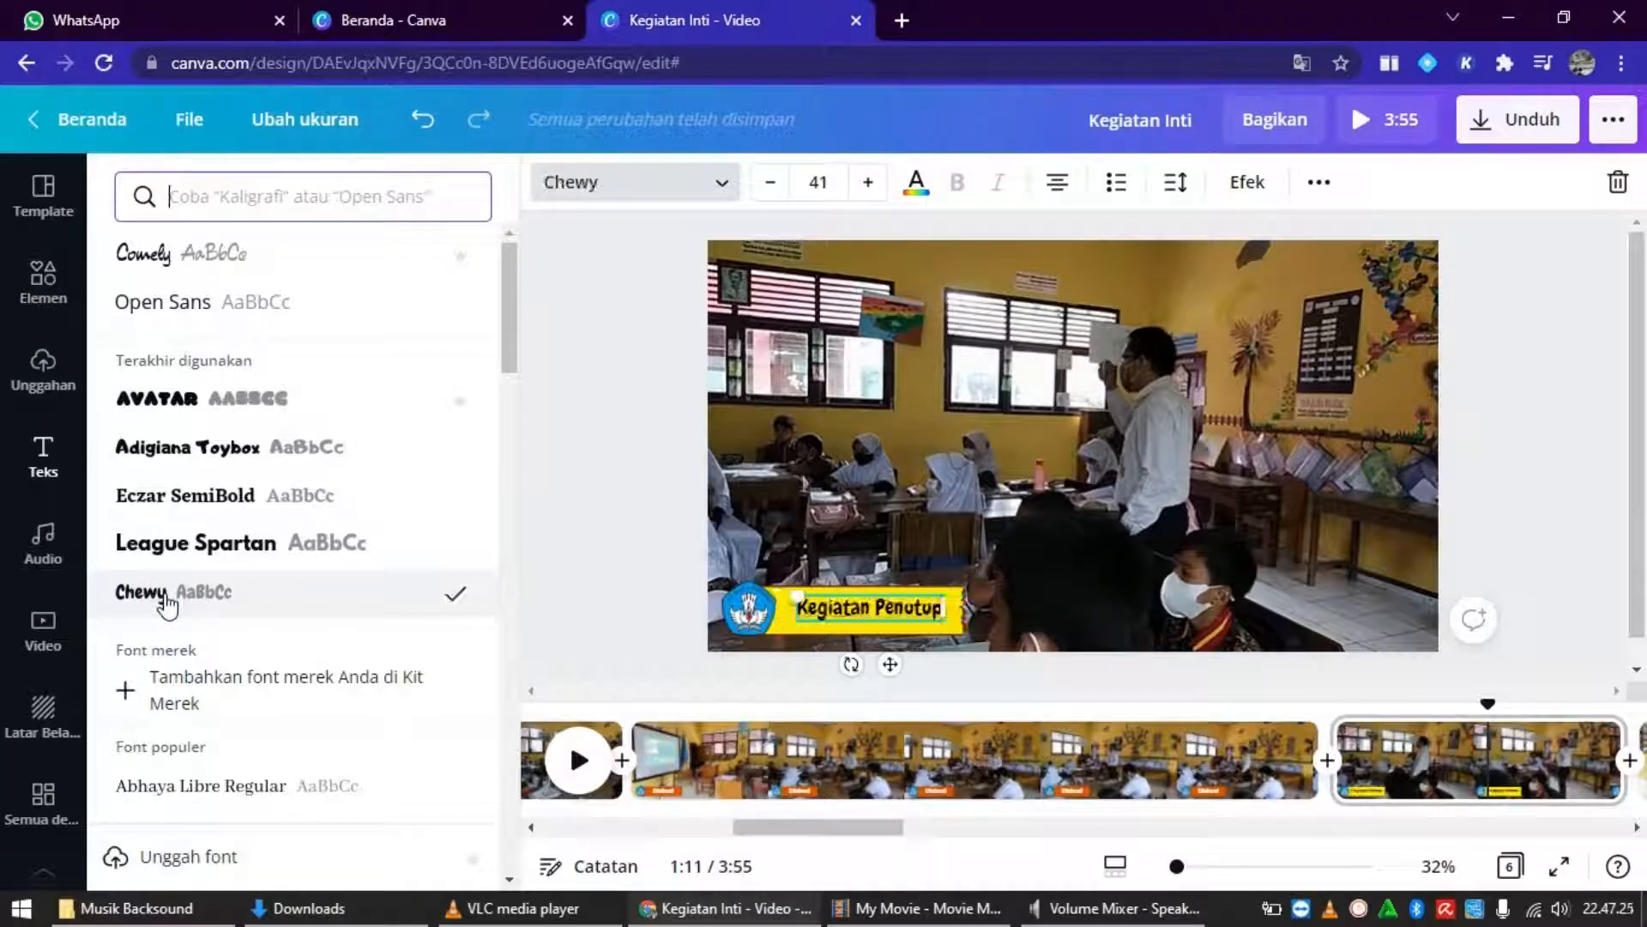
click(203, 269)
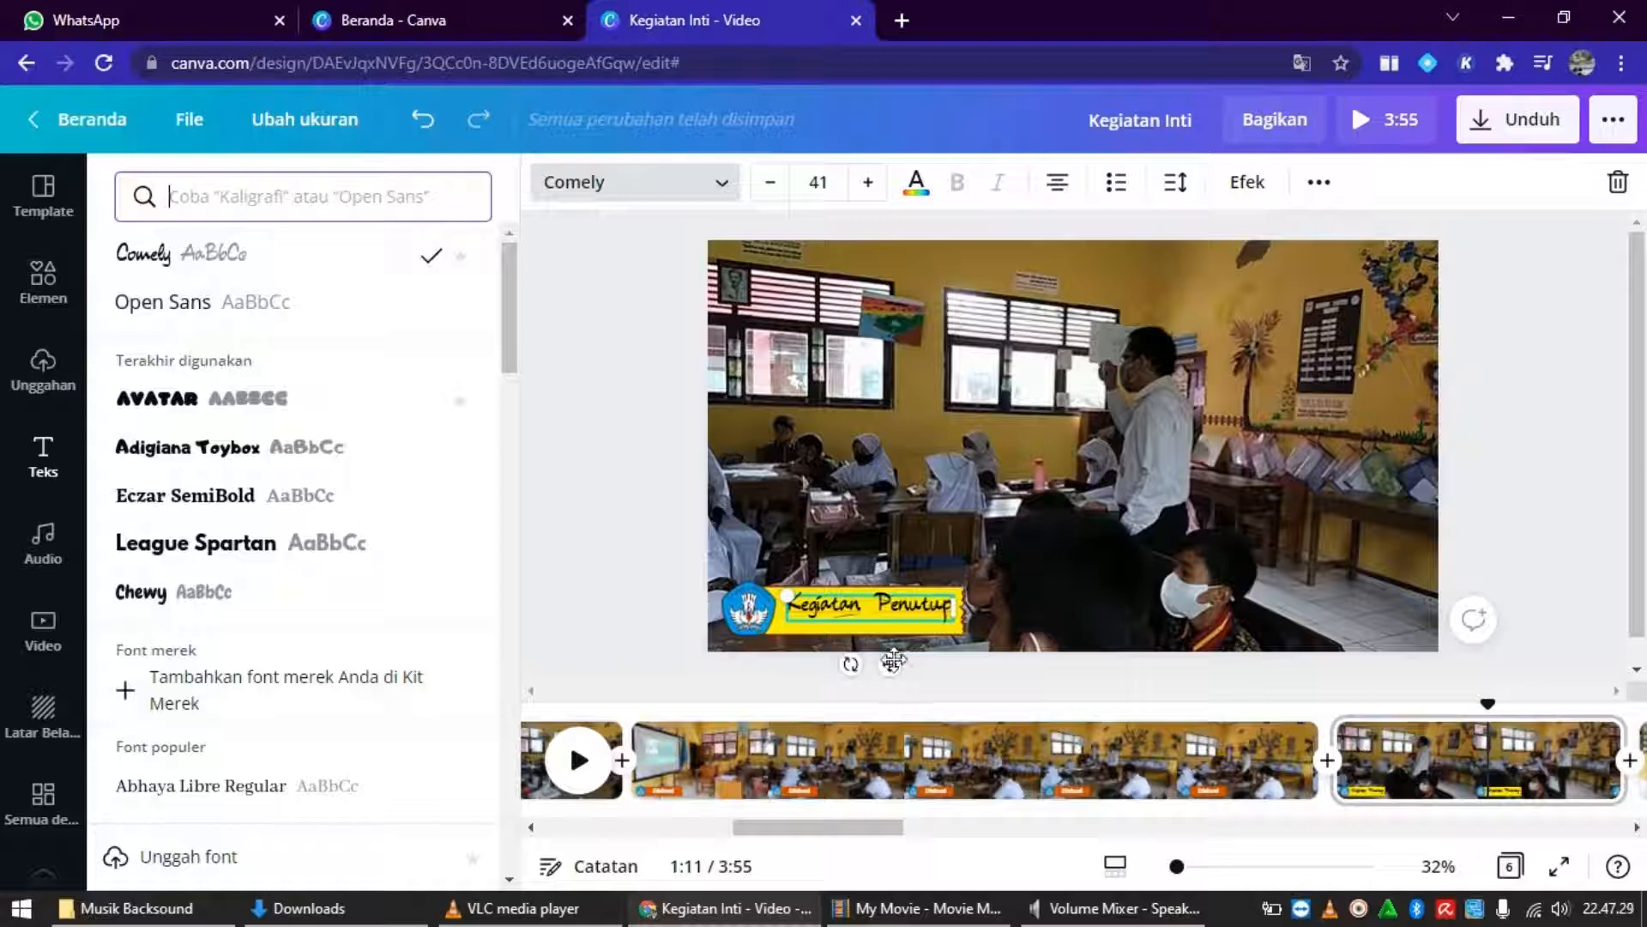
drag(893, 661, 893, 663)
key(Escape)
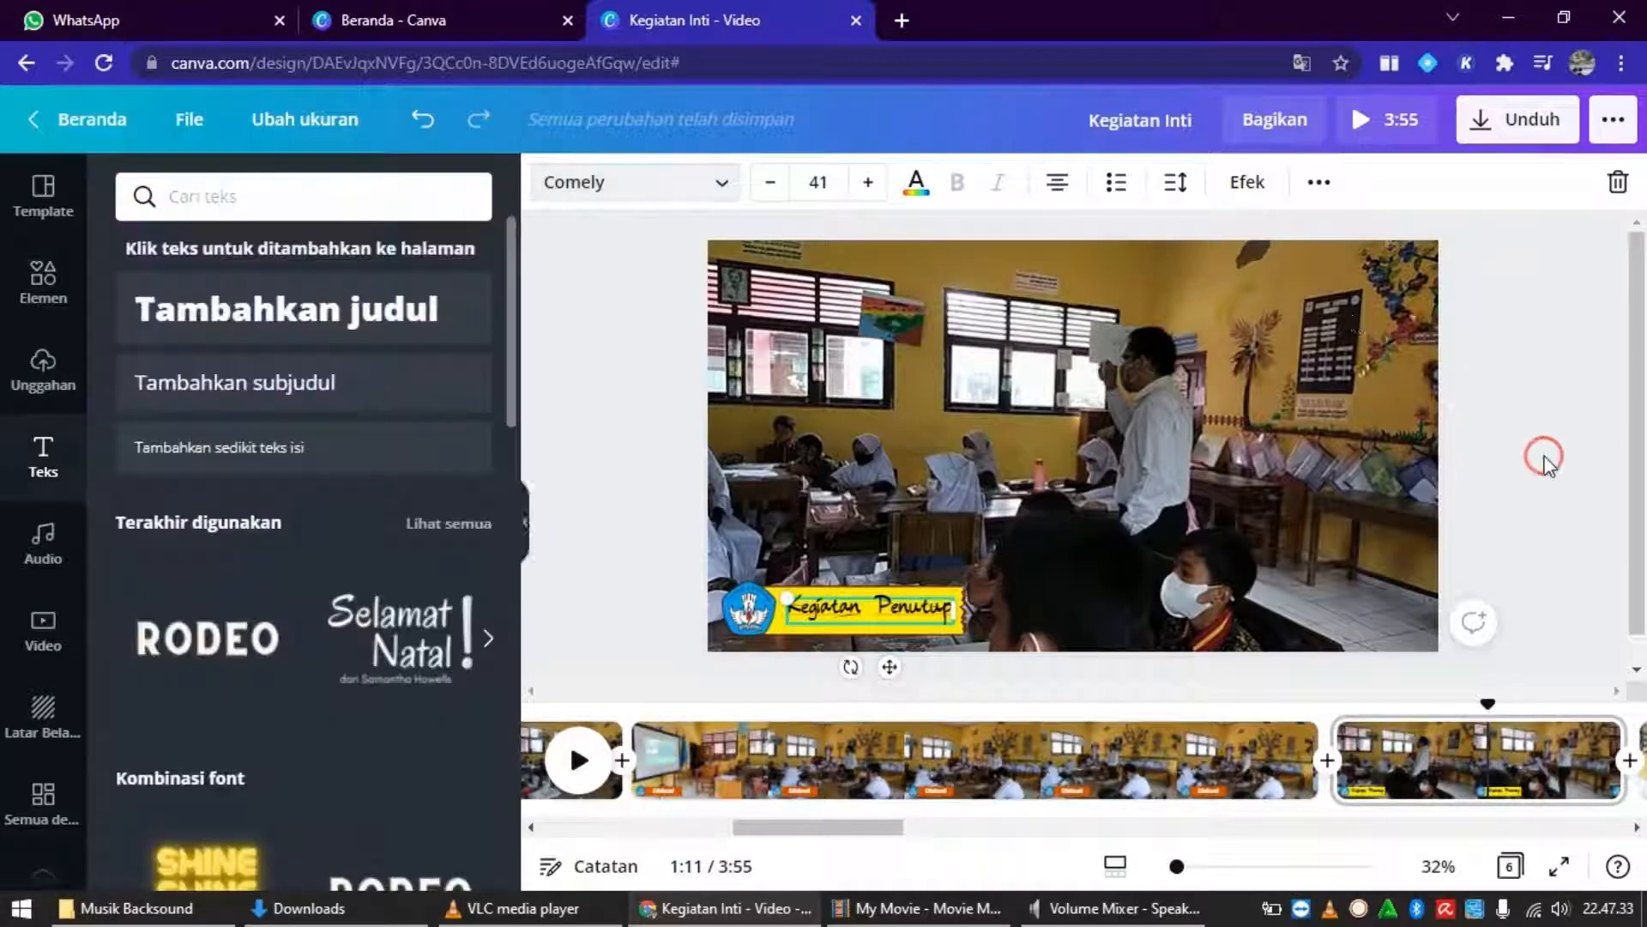
Preview the whole video, checking the captions and clip transitions around 1:05 to 1:25, and close the preview.
click(1364, 128)
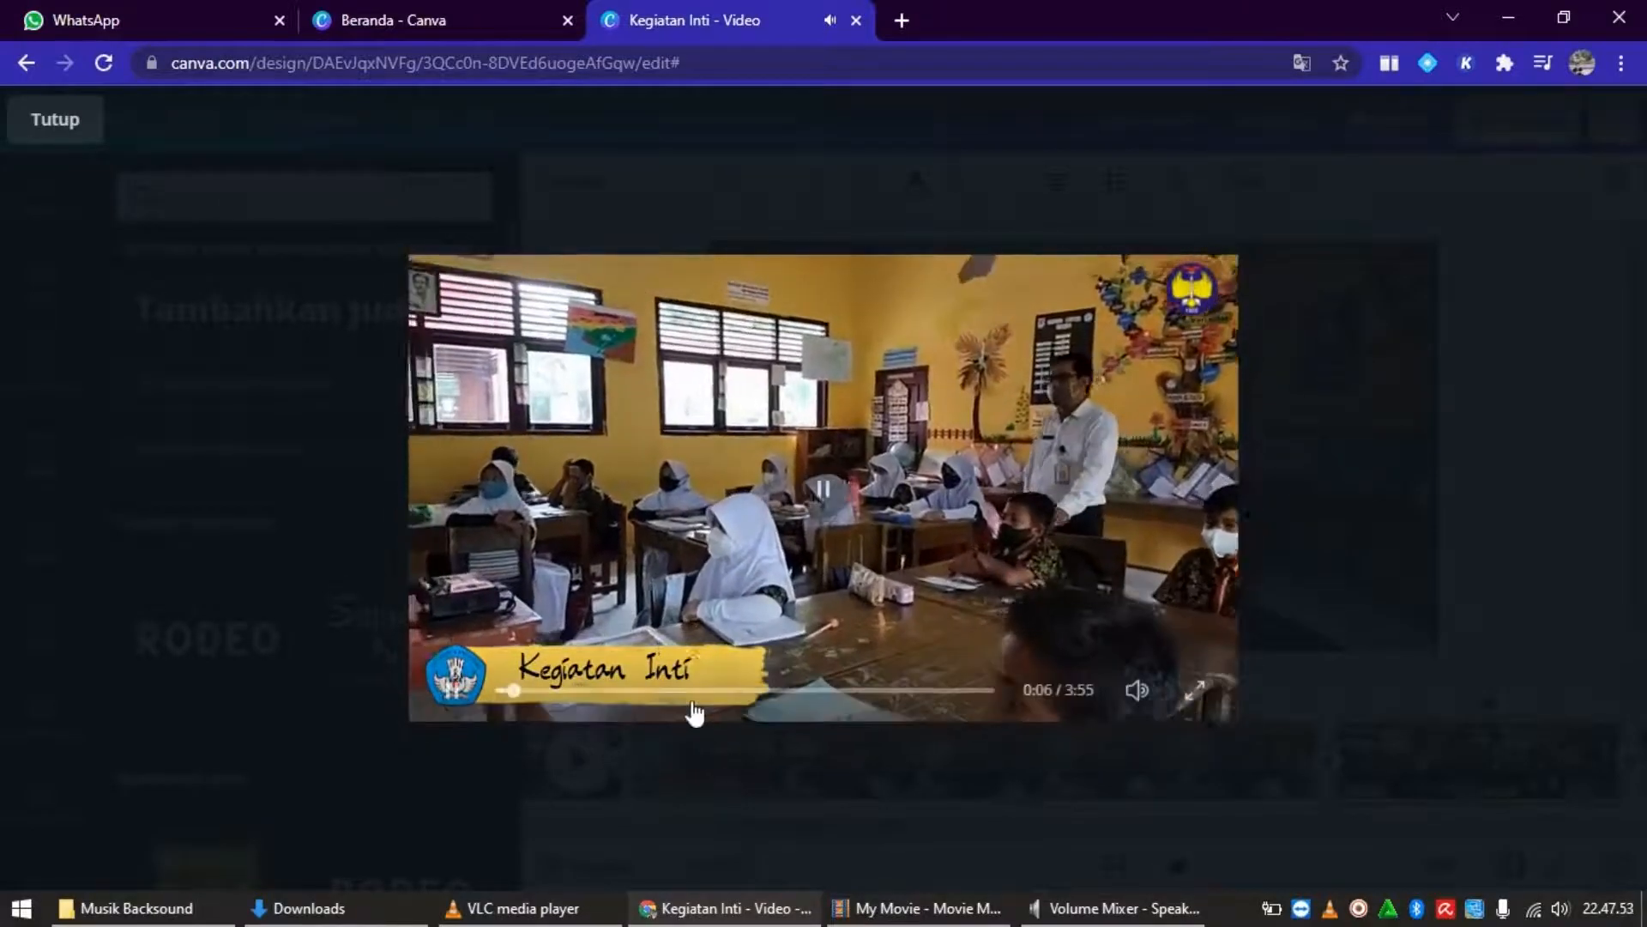
click(689, 686)
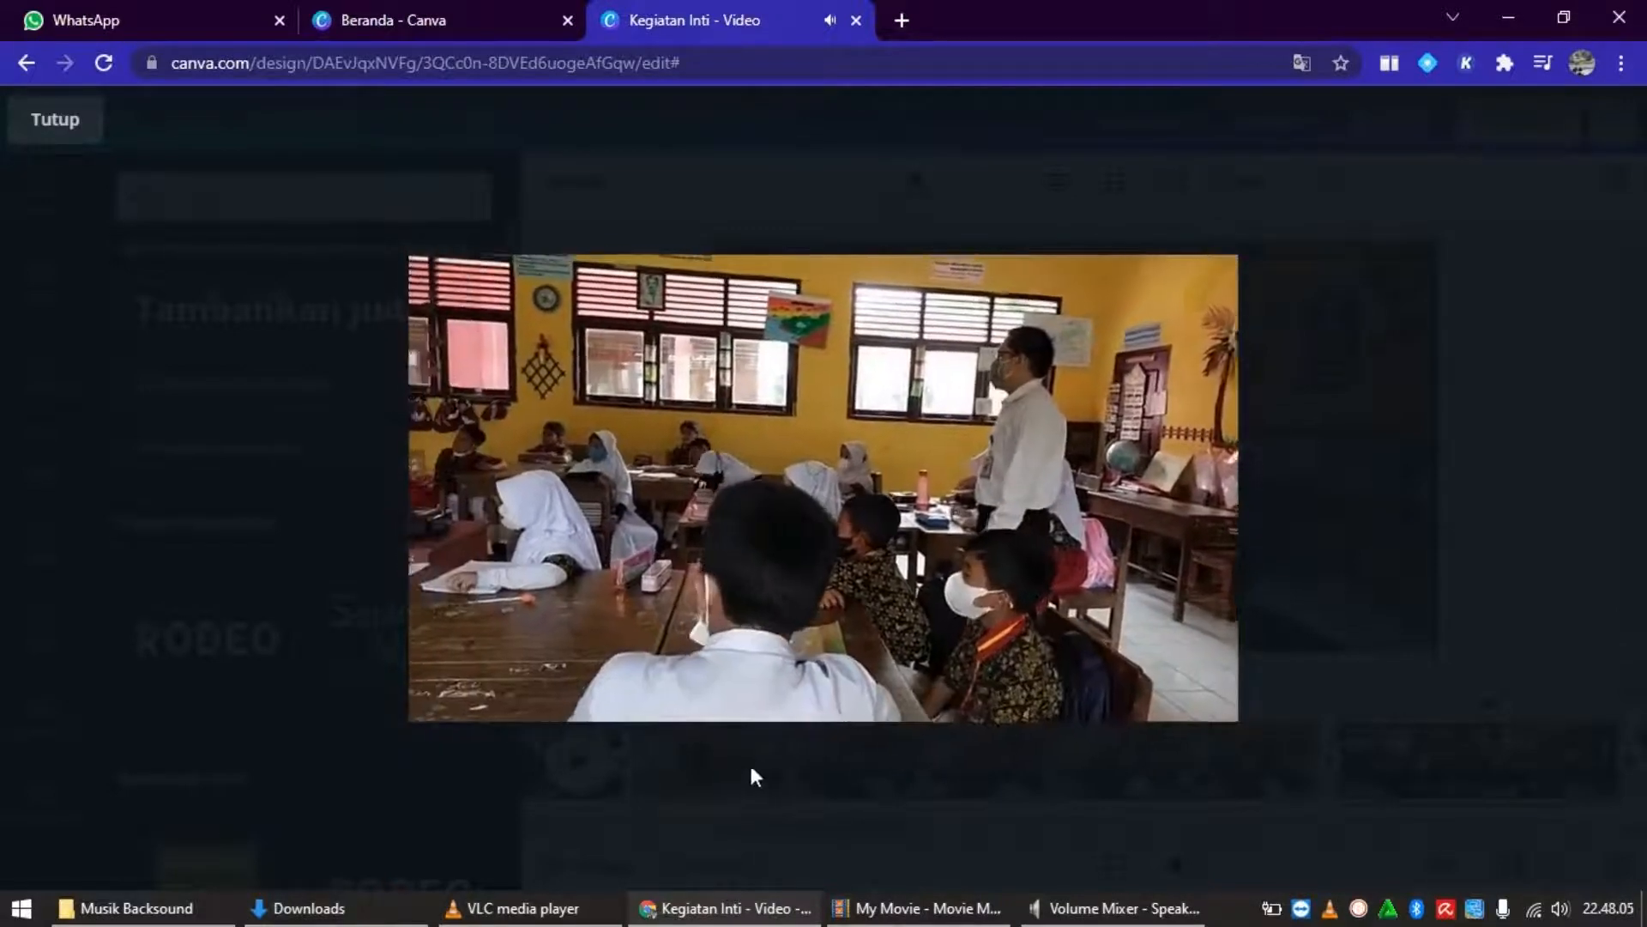
click(676, 690)
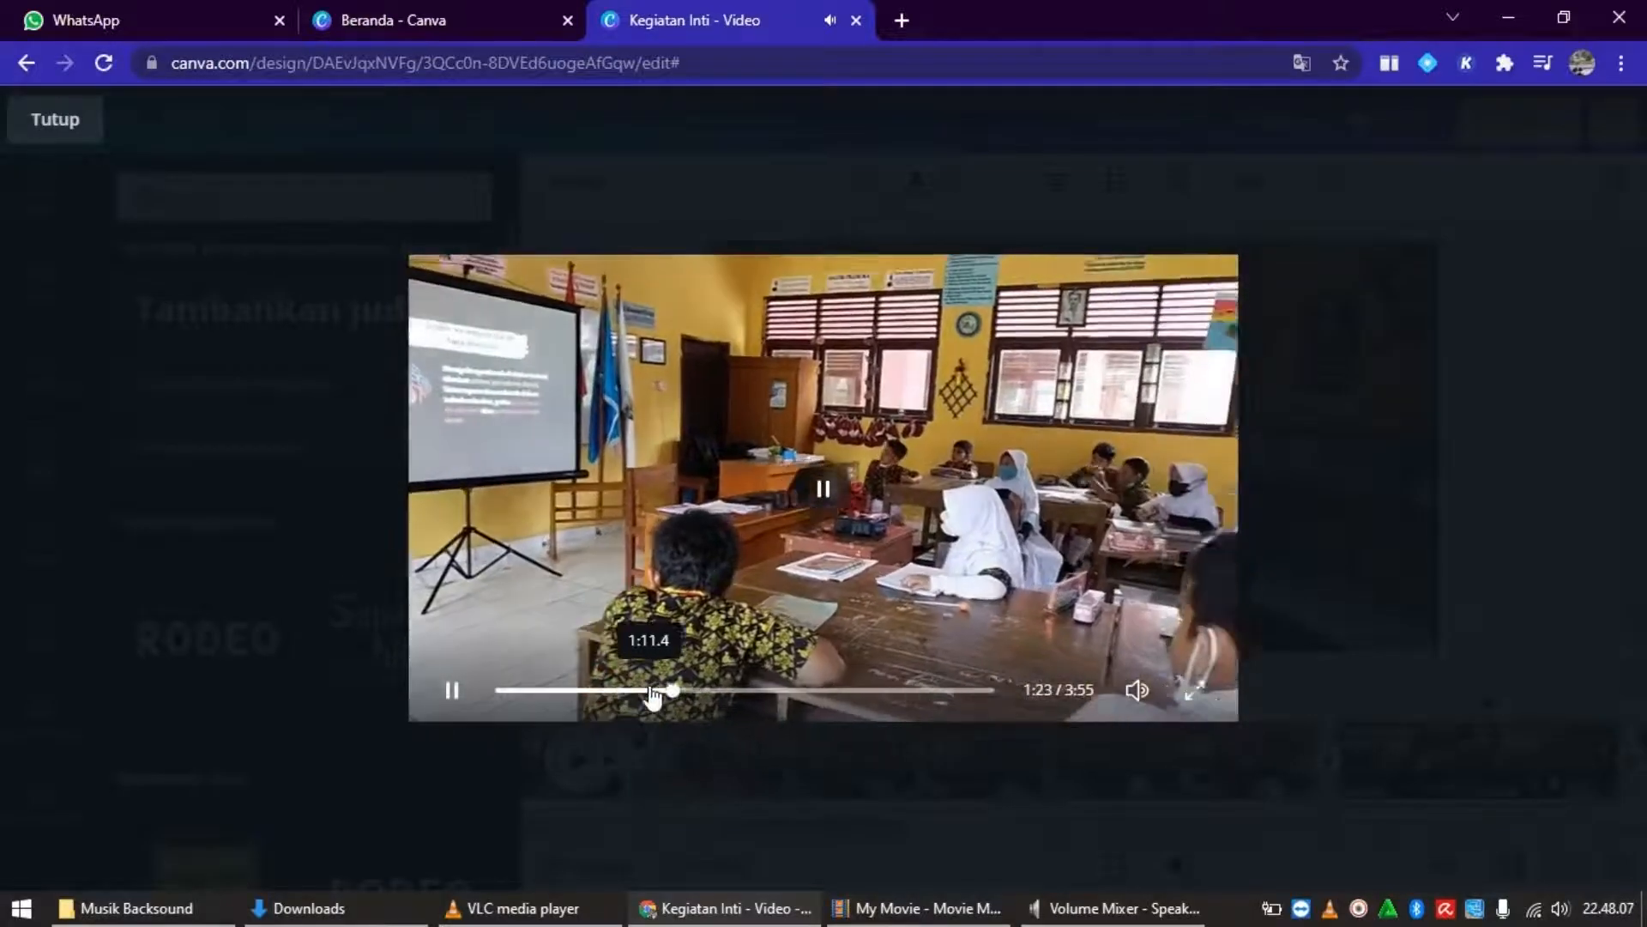
click(631, 691)
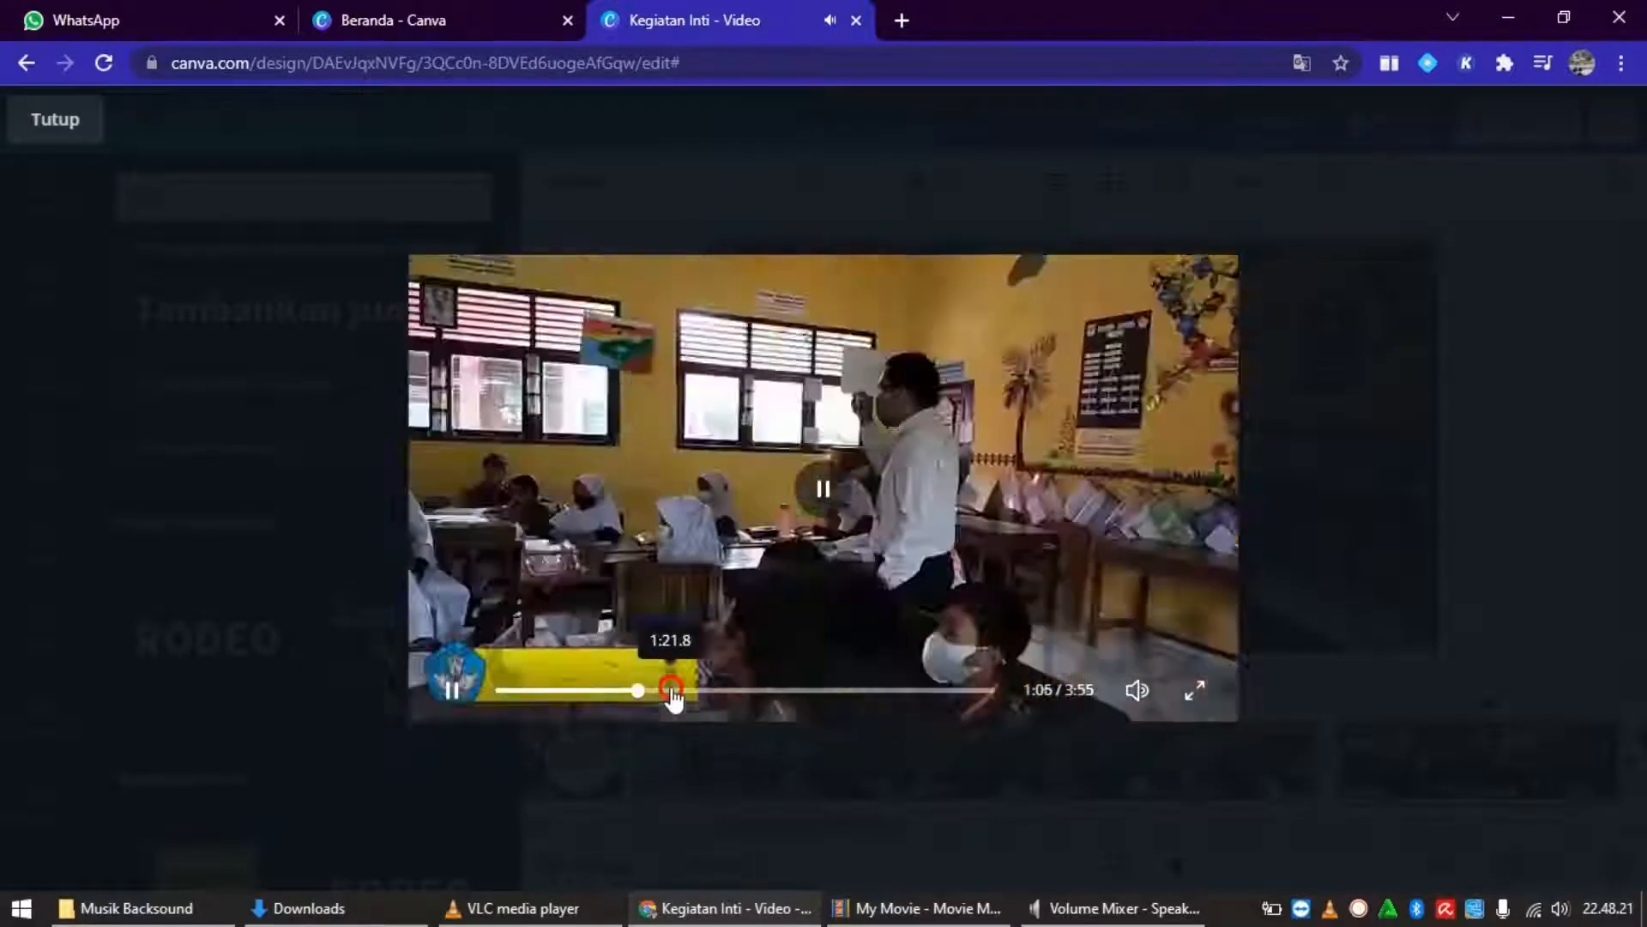
click(672, 691)
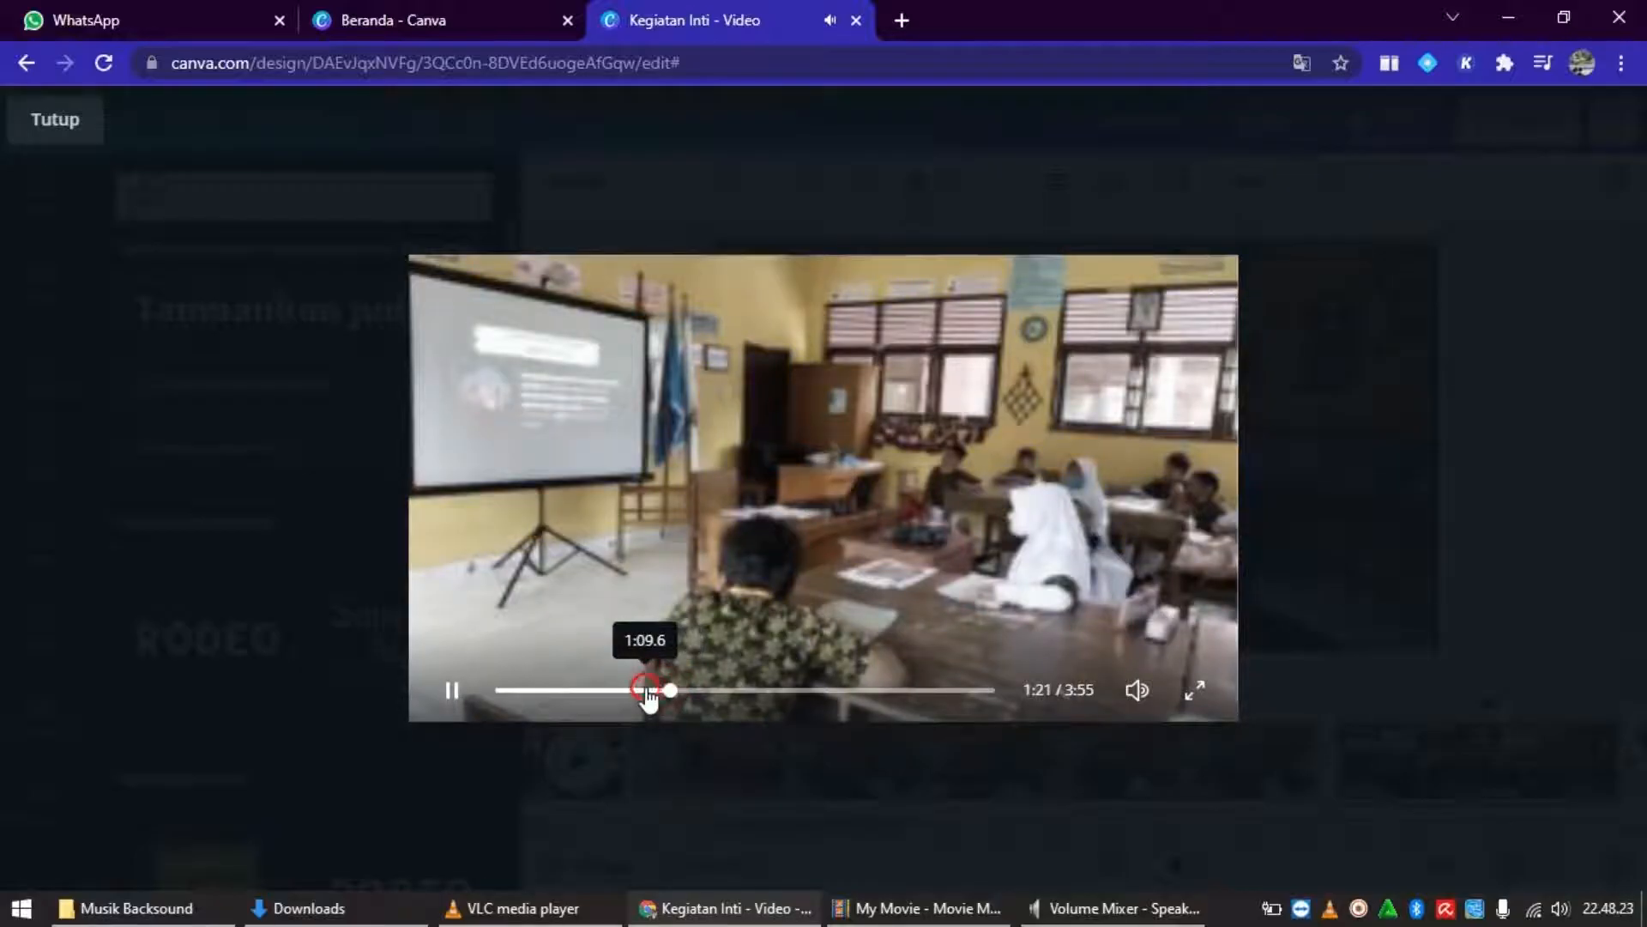
click(647, 690)
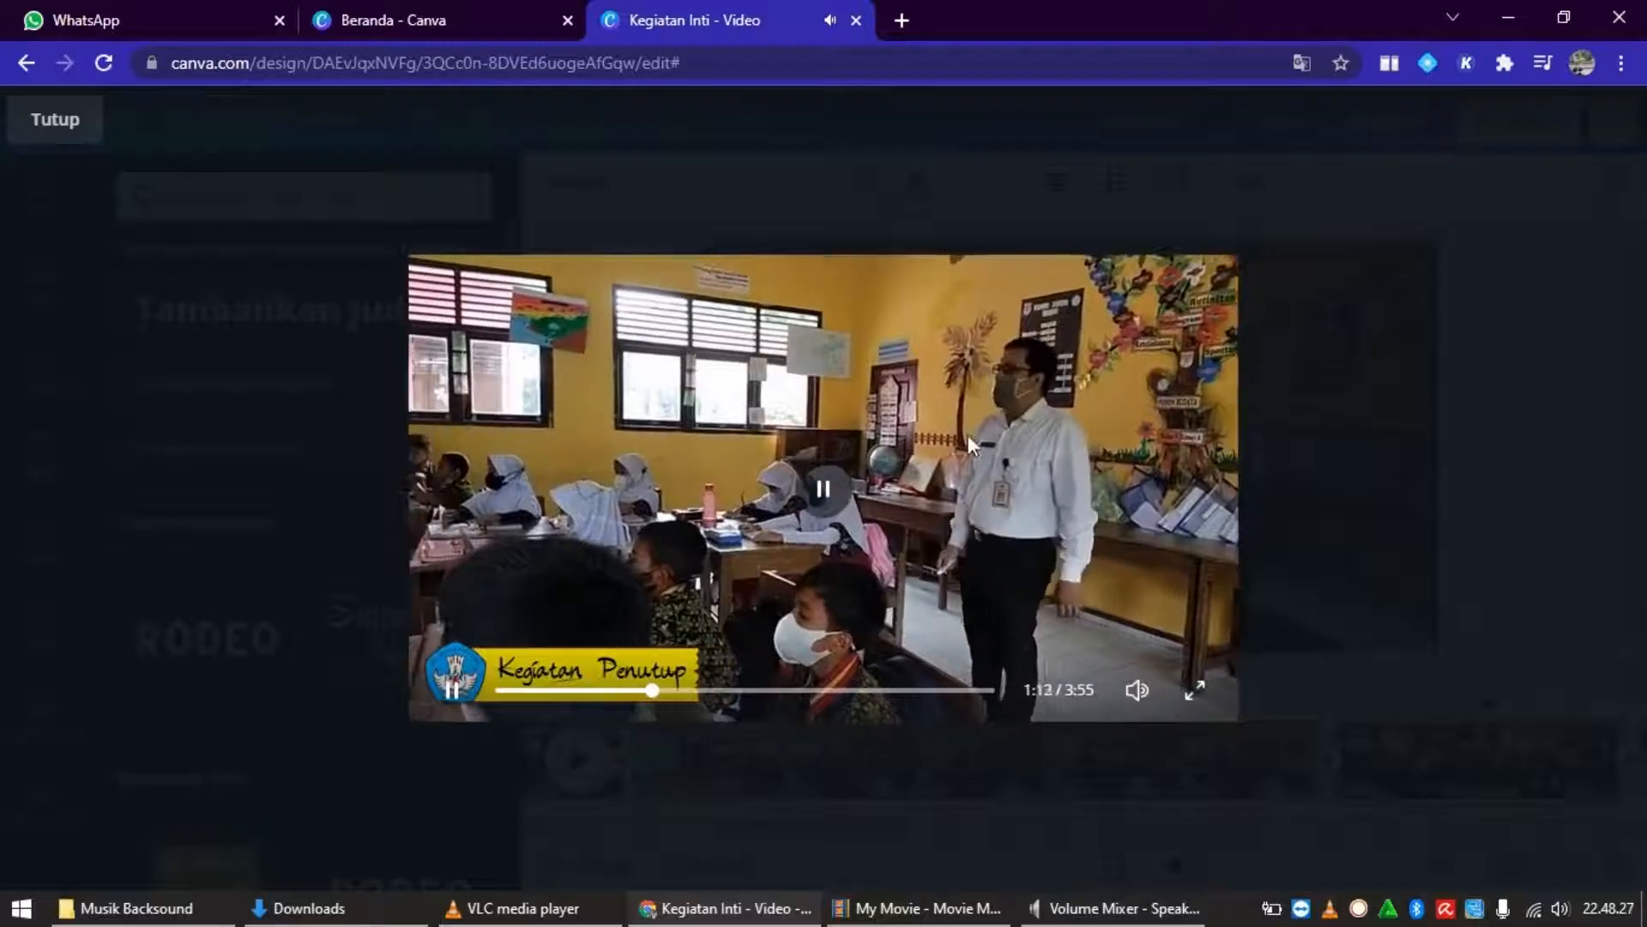
click(842, 464)
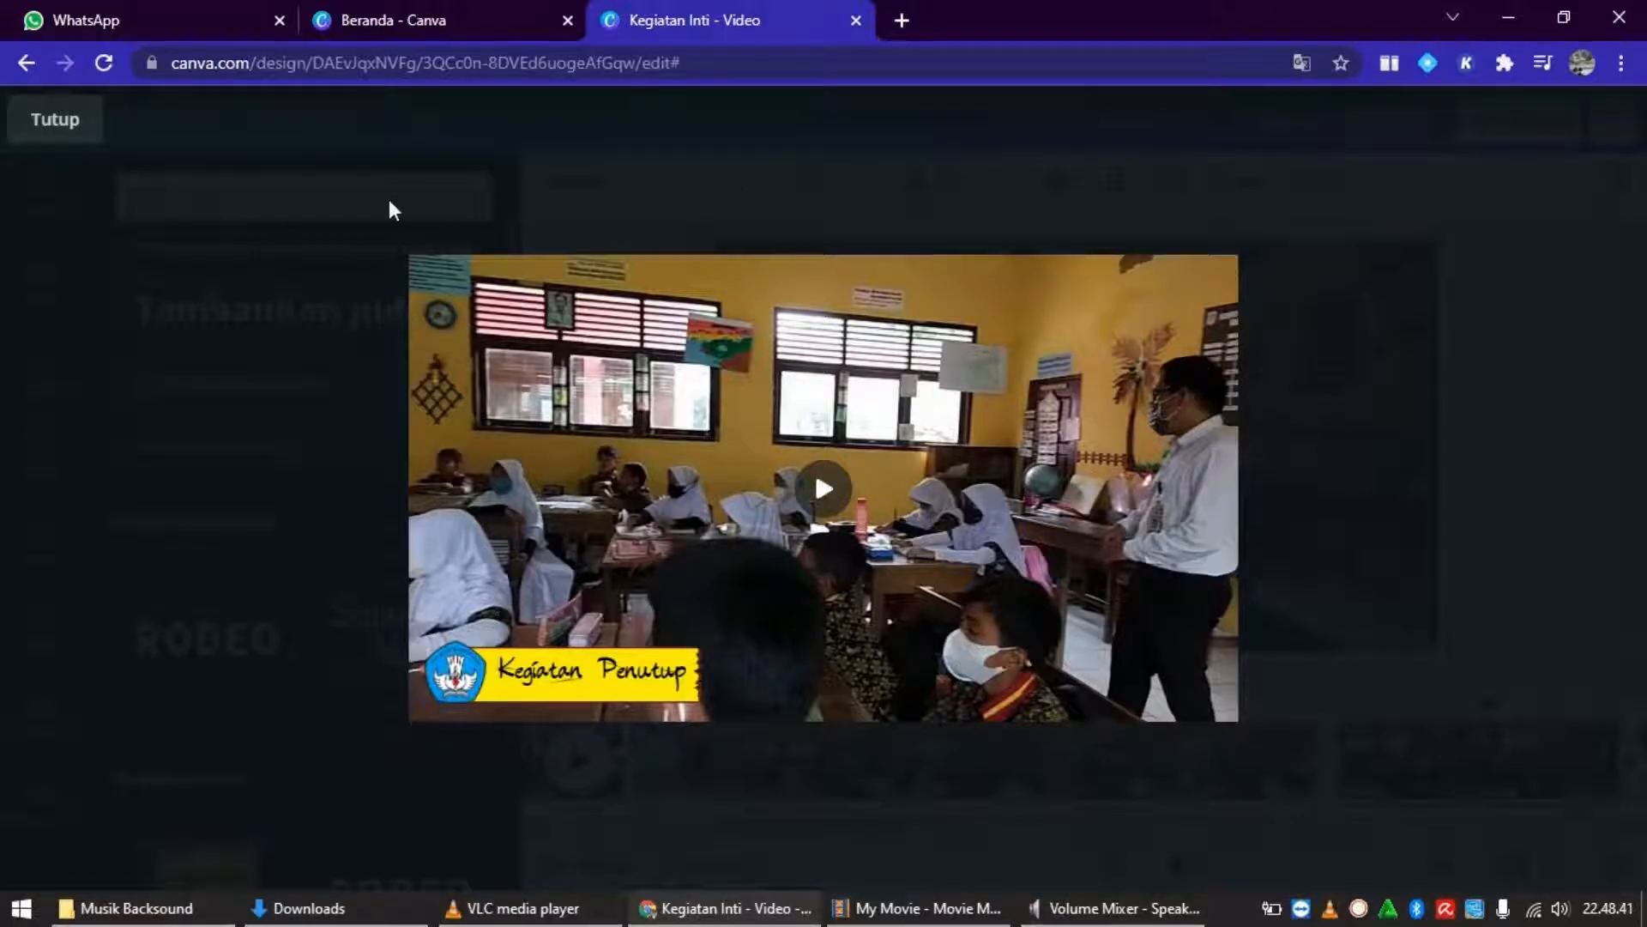
click(55, 120)
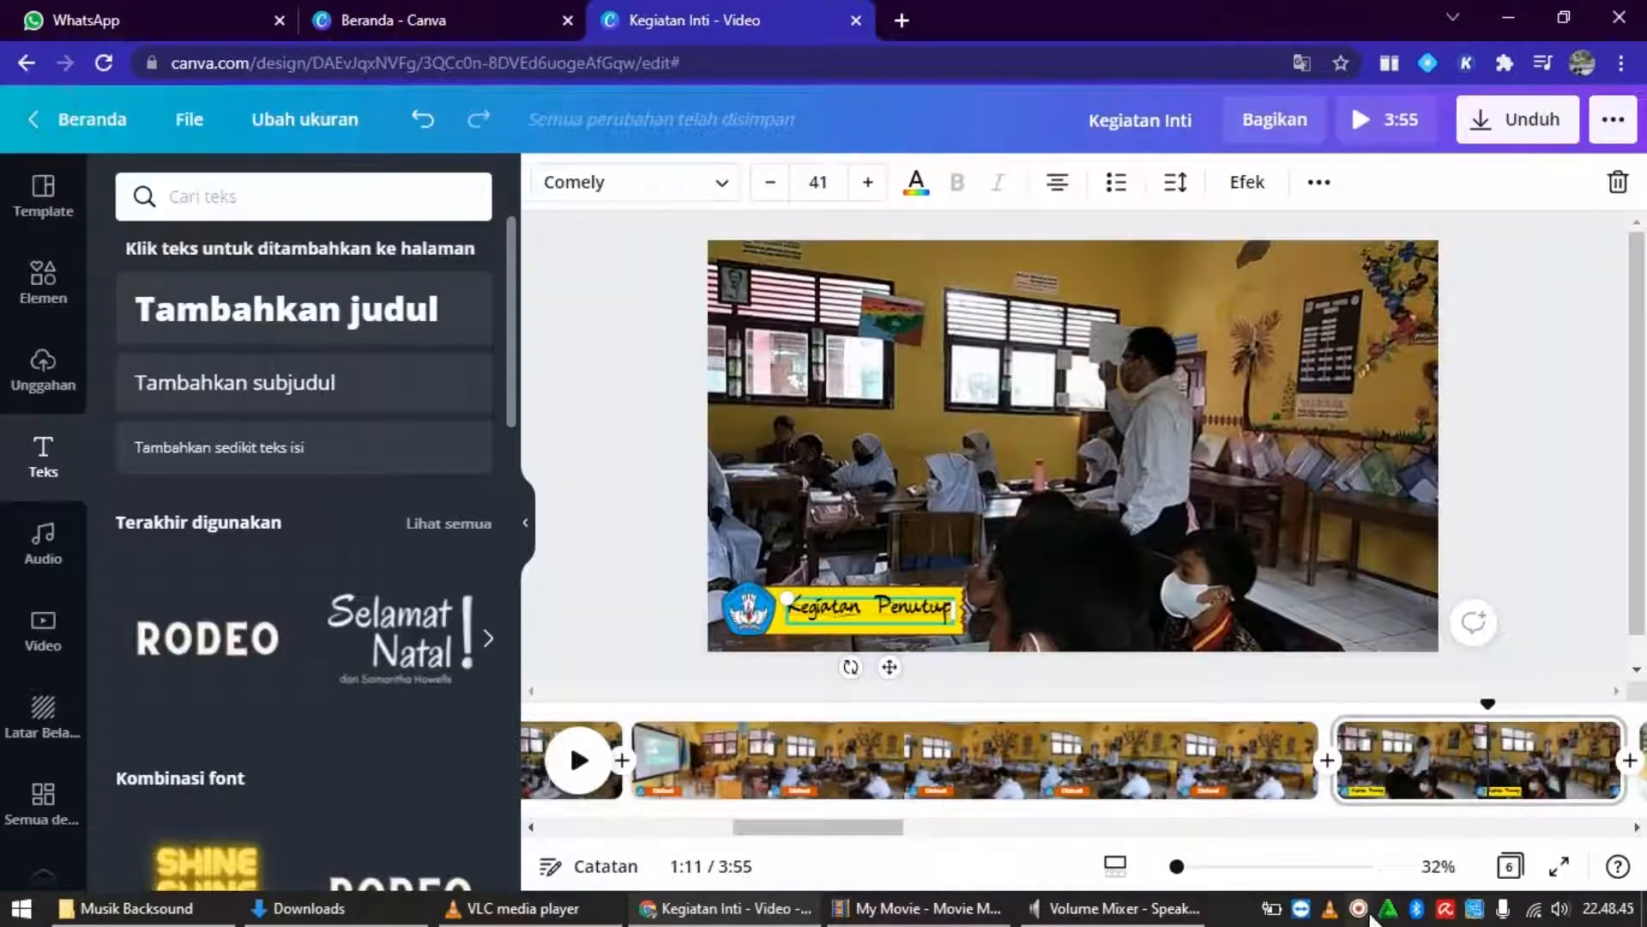